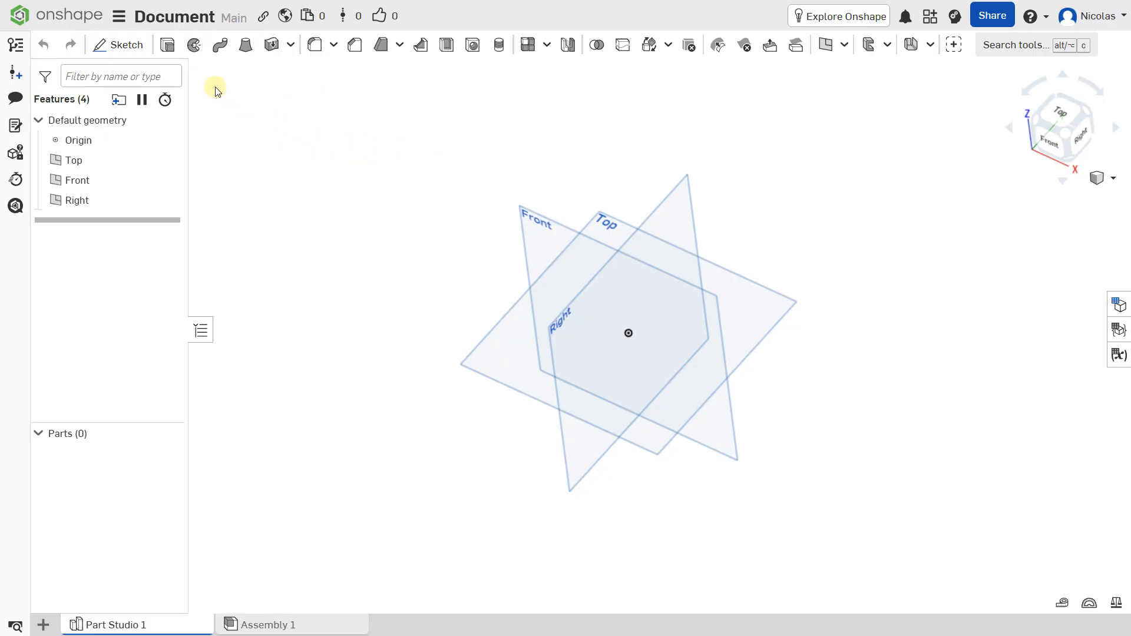
Rename the document to "Docume"
click(117, 21)
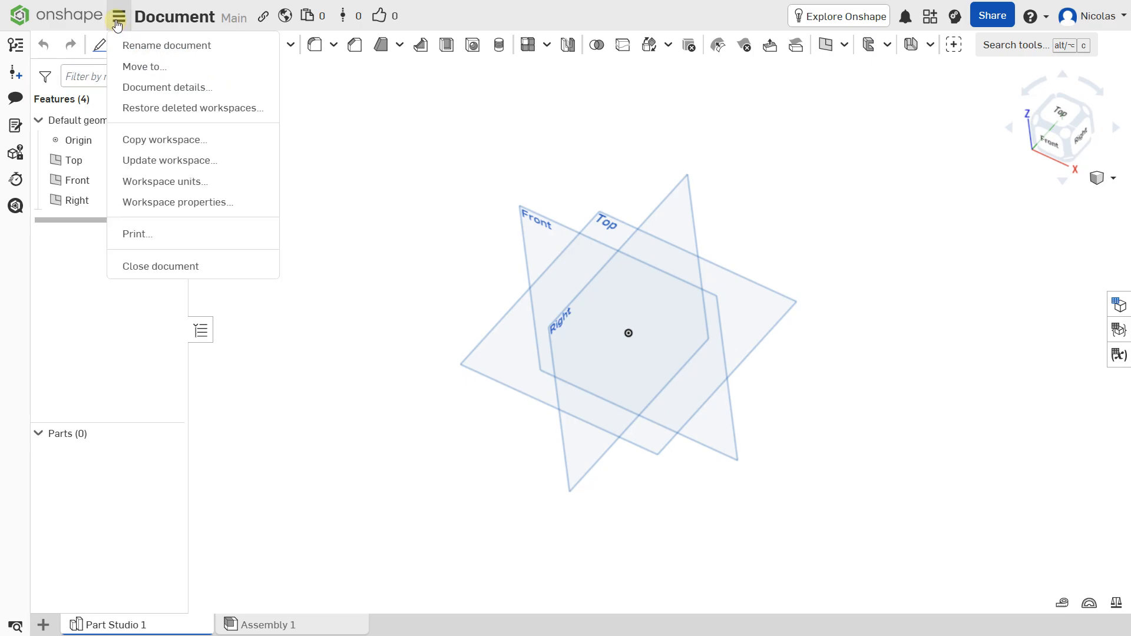
click(154, 46)
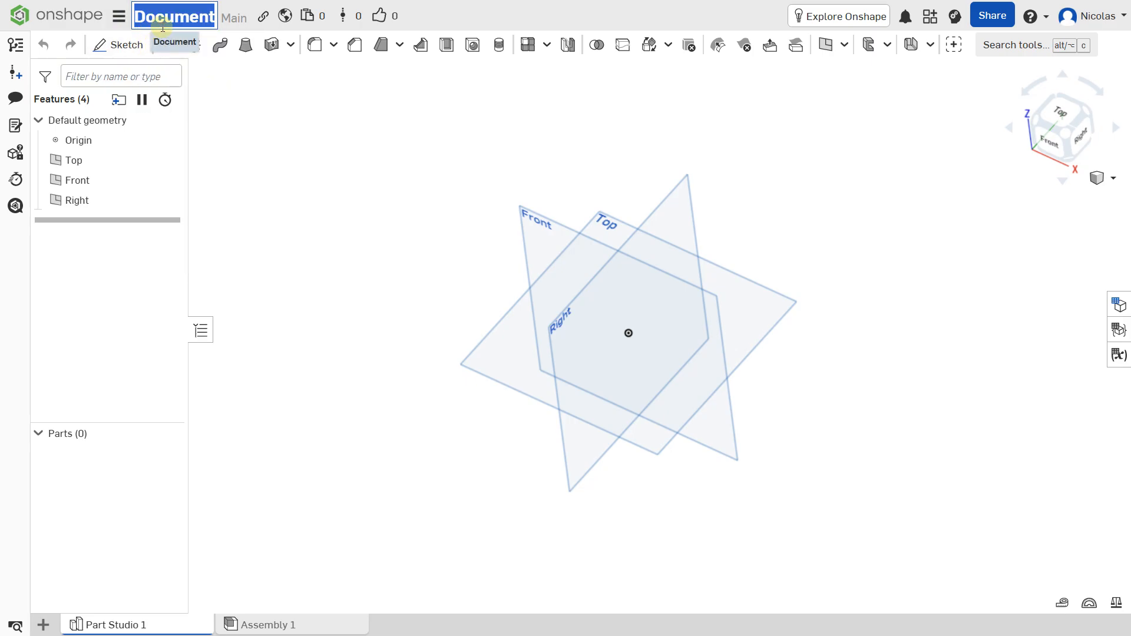
click(217, 18)
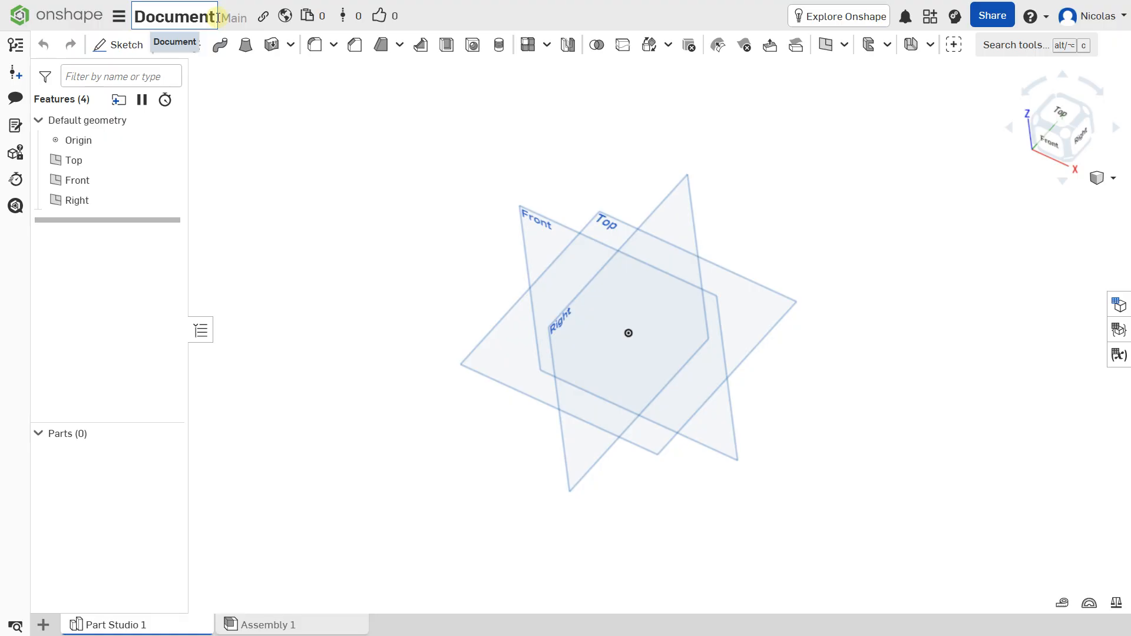
key(BackSpace)
key(BackSpace)
key(Return)
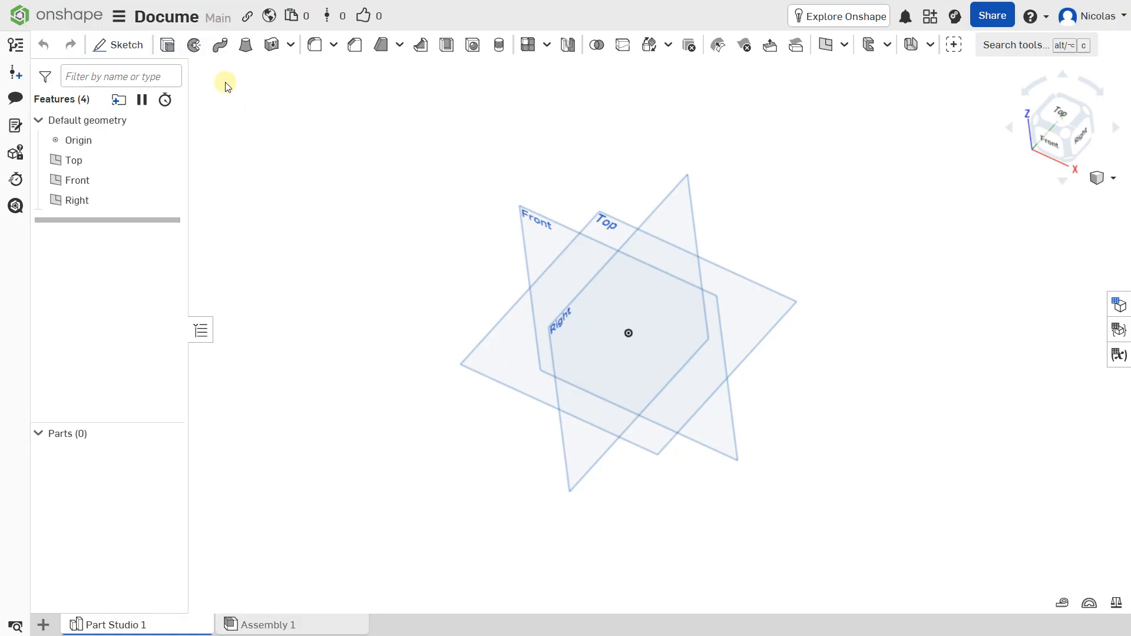
Restore the document's name to "Document"
click(196, 21)
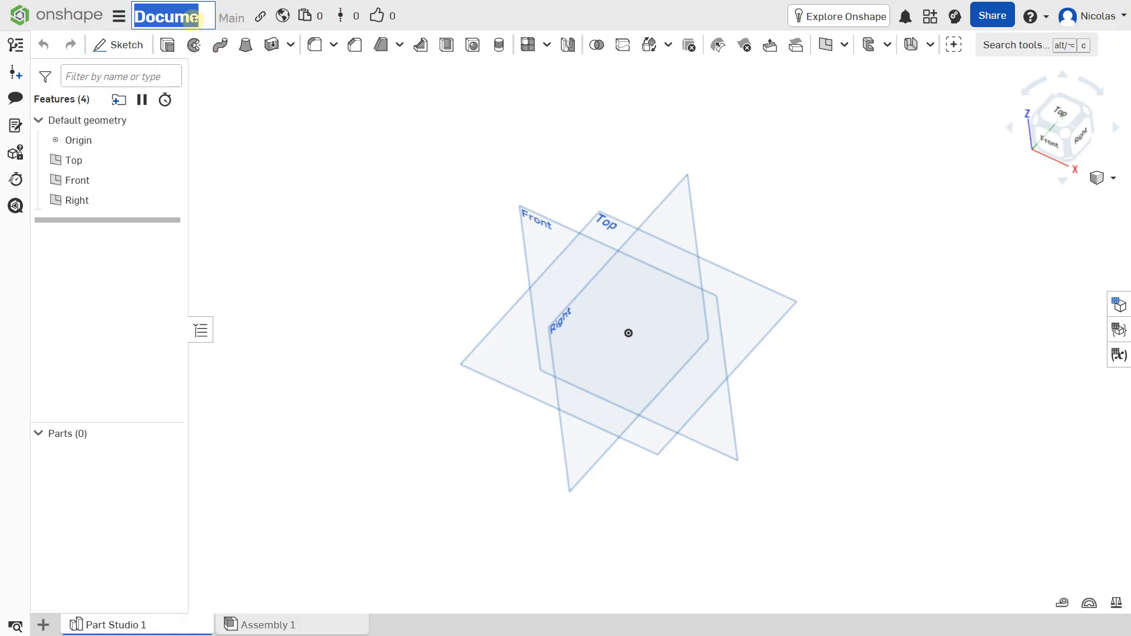
click(200, 20)
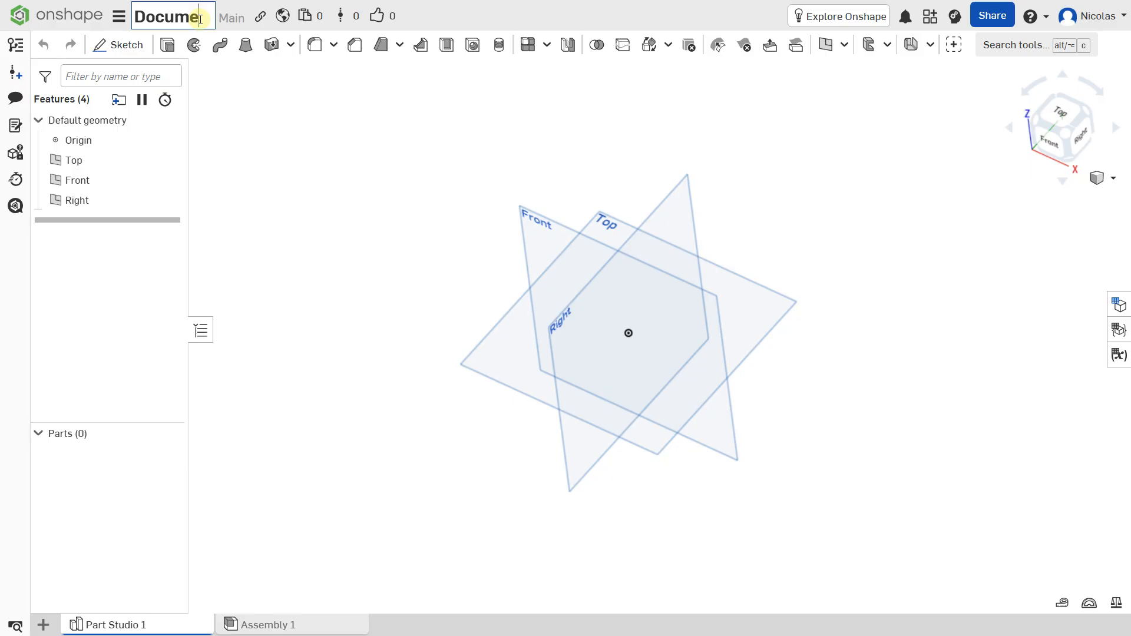
text(nt)
click(247, 110)
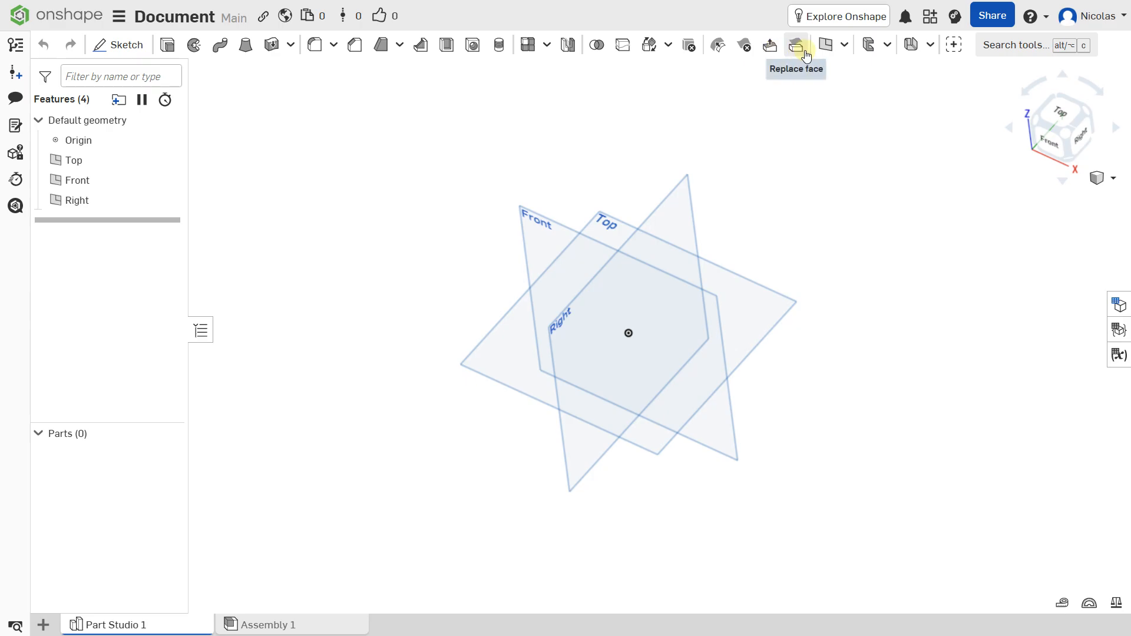
click(843, 46)
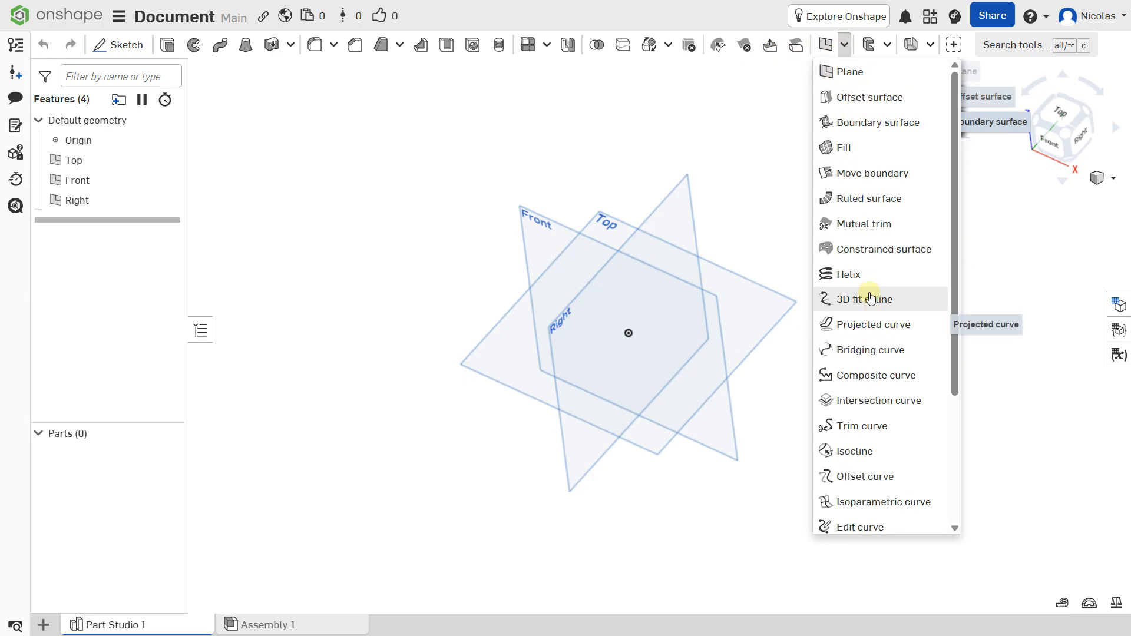
click(887, 46)
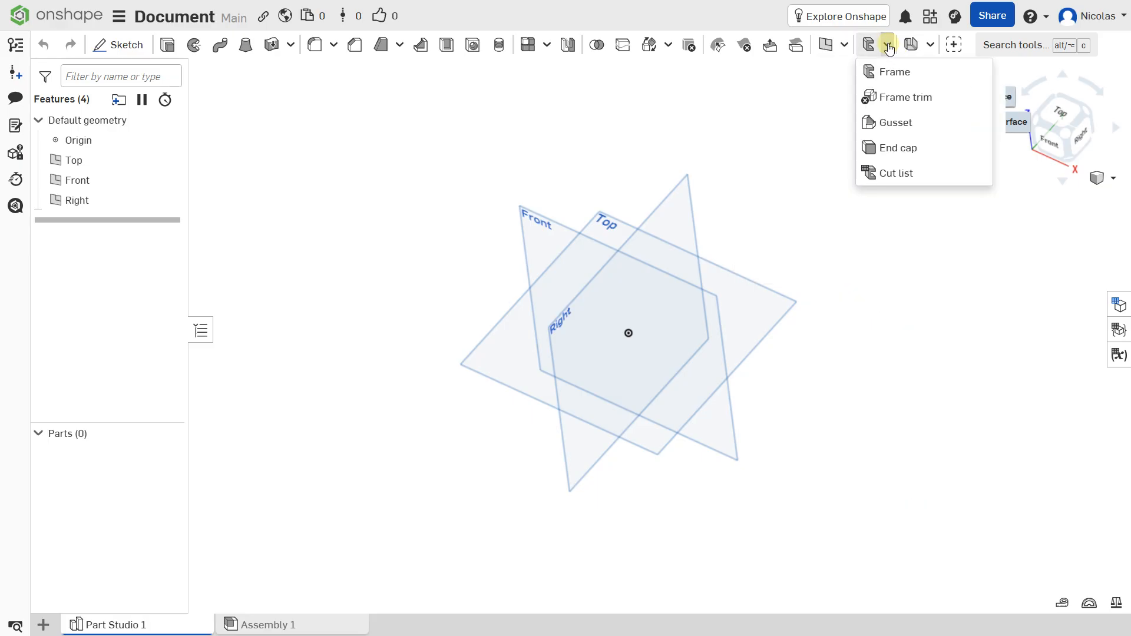
click(929, 46)
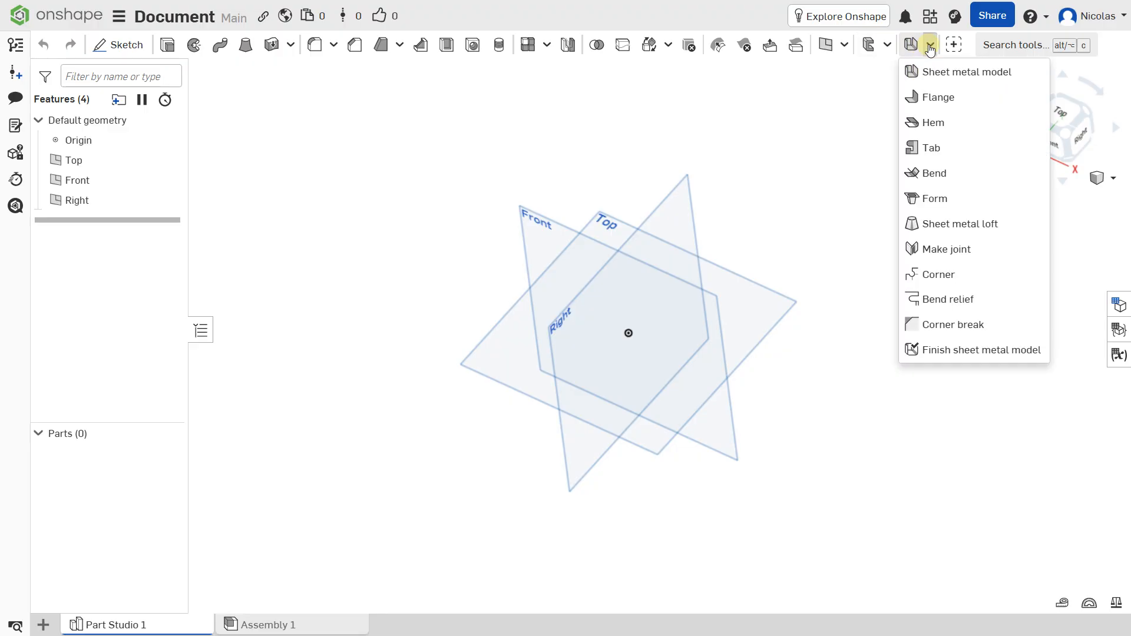
click(788, 139)
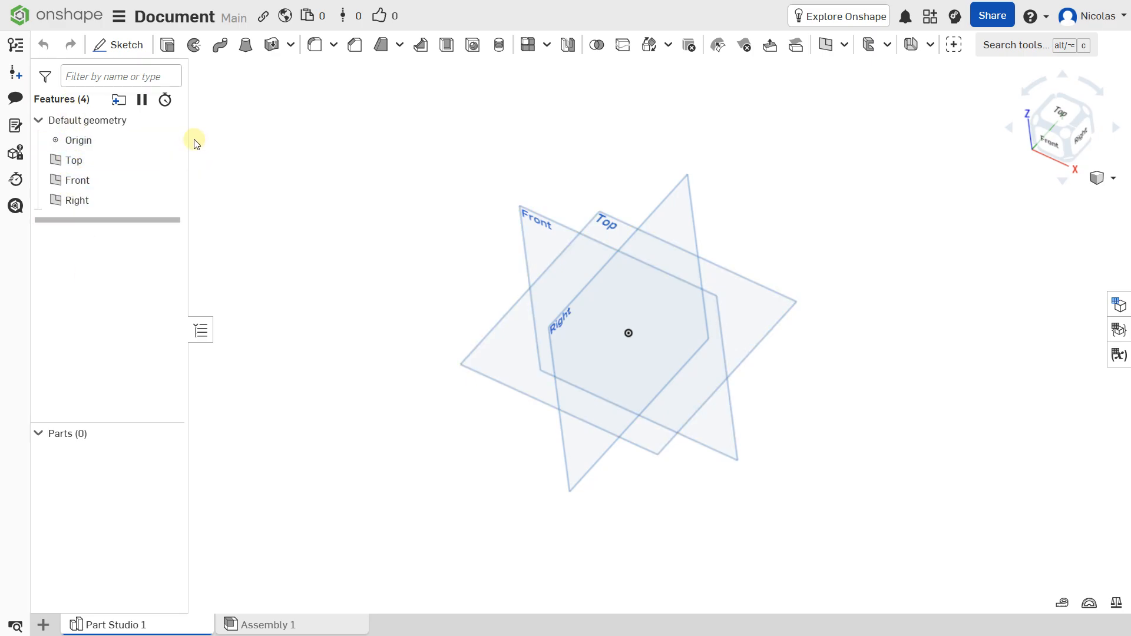
mouse_move(188, 139)
mouse_down()
mouse_move(278, 147)
mouse_move(188, 161)
mouse_up()
Switch between Part Studio 1 and Assembly 1, ending in the assembly
mouse_move(115, 628)
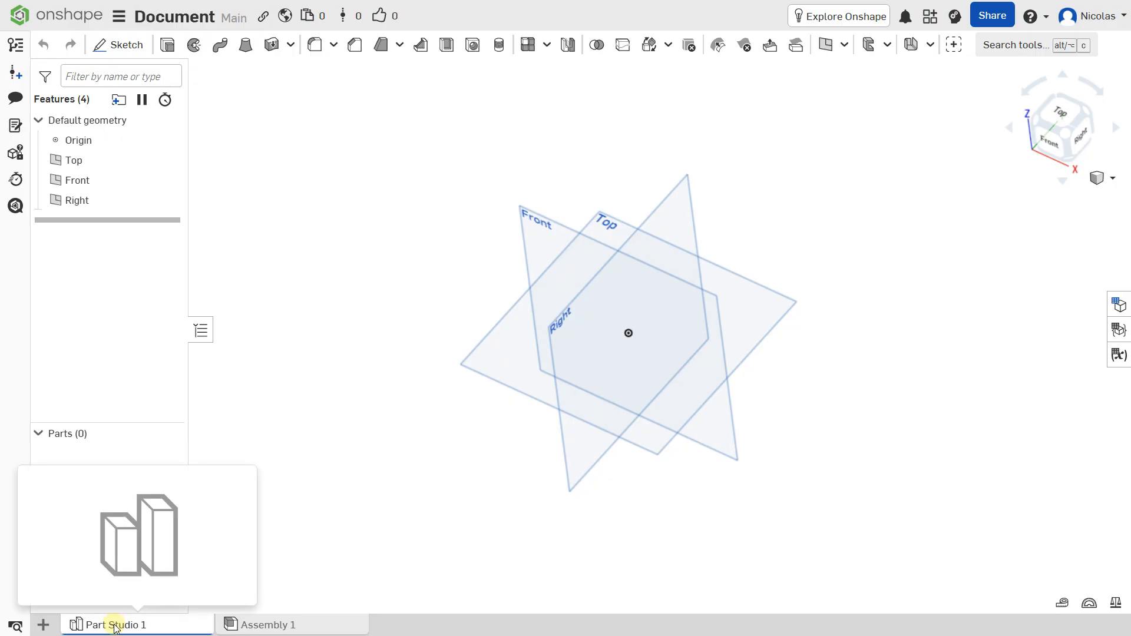
click(266, 626)
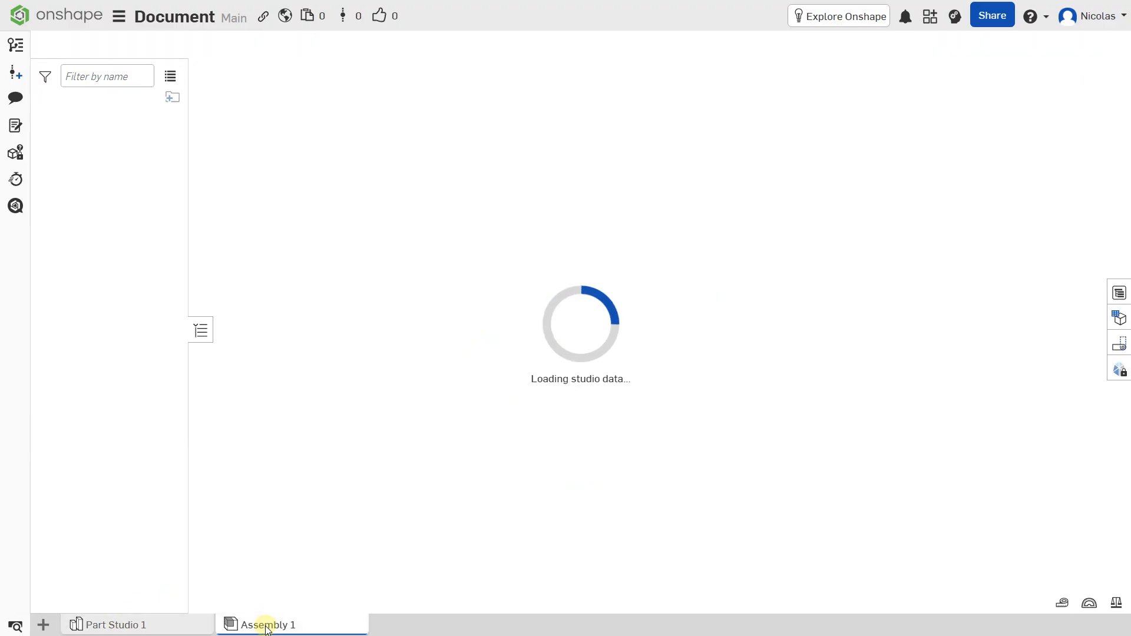
click(150, 623)
click(265, 624)
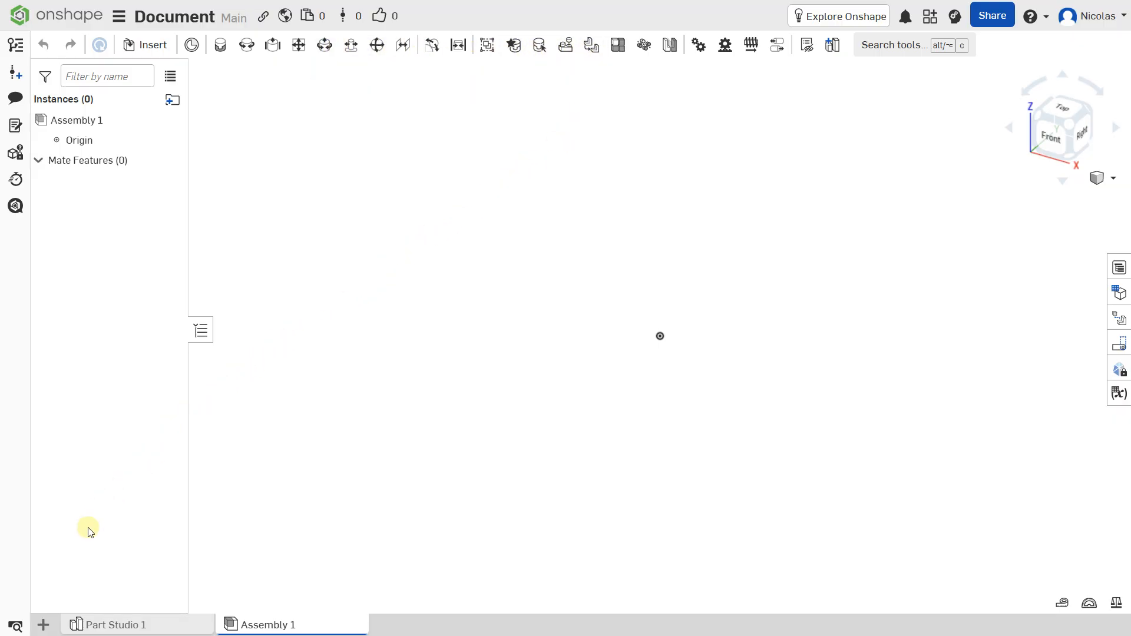
Create a second part studio and a second assembly in the document, and move Assembly 1 to the end of the order
click(44, 625)
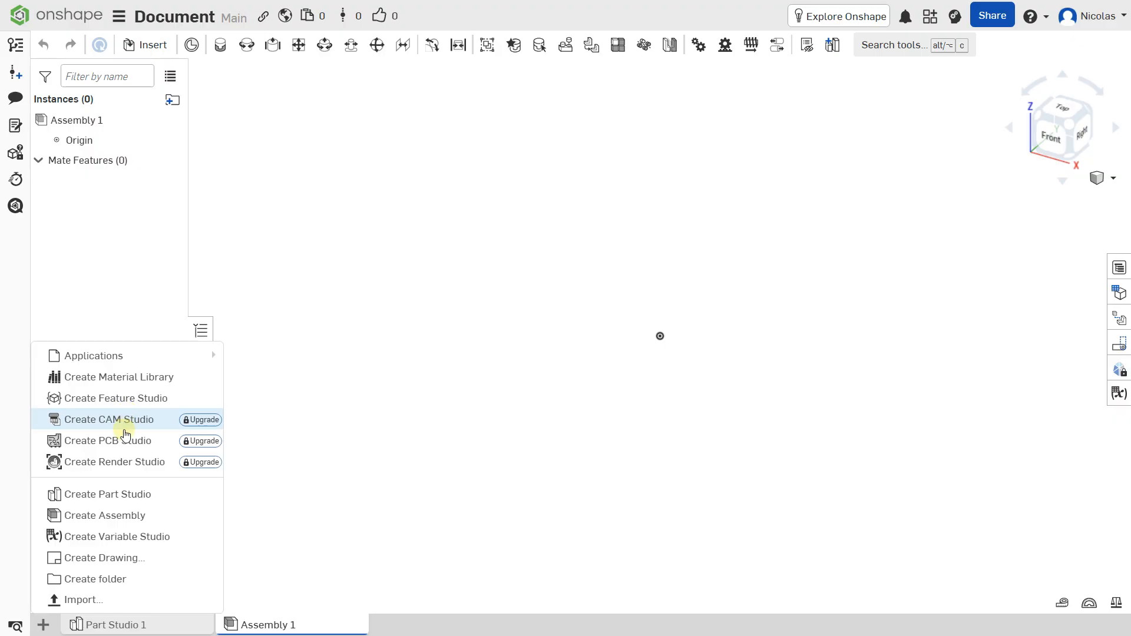
click(114, 506)
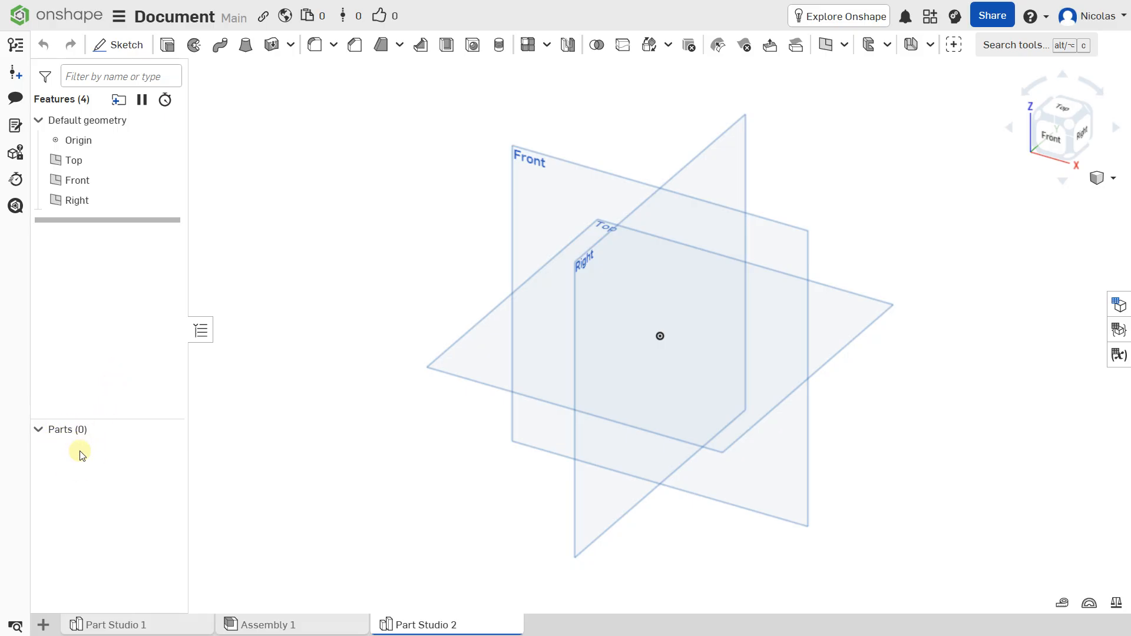
click(42, 624)
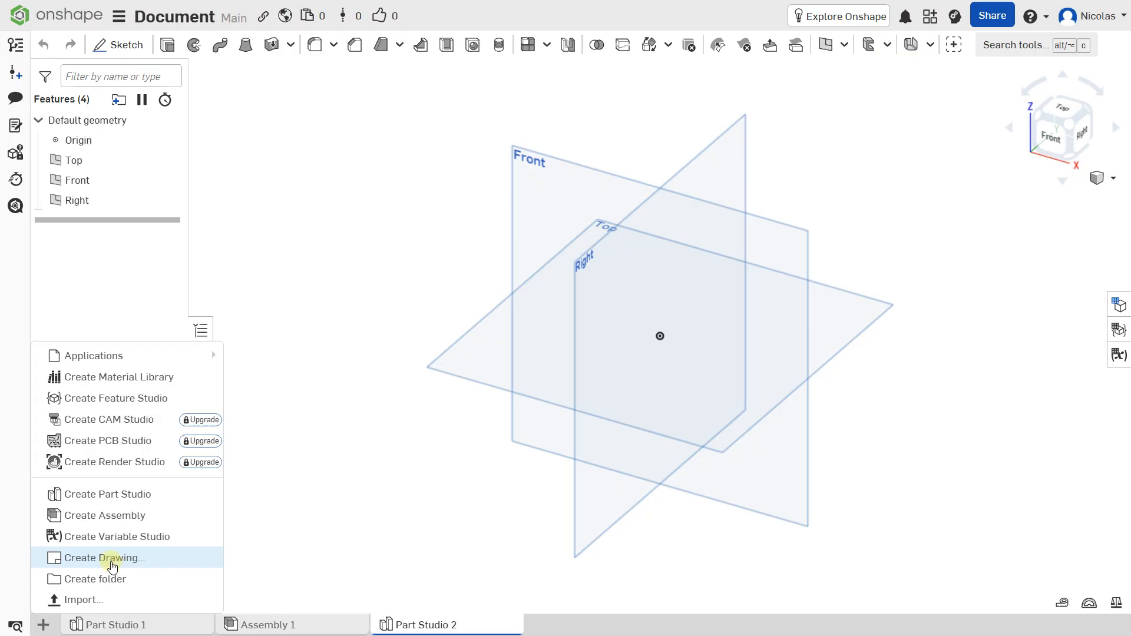
click(108, 525)
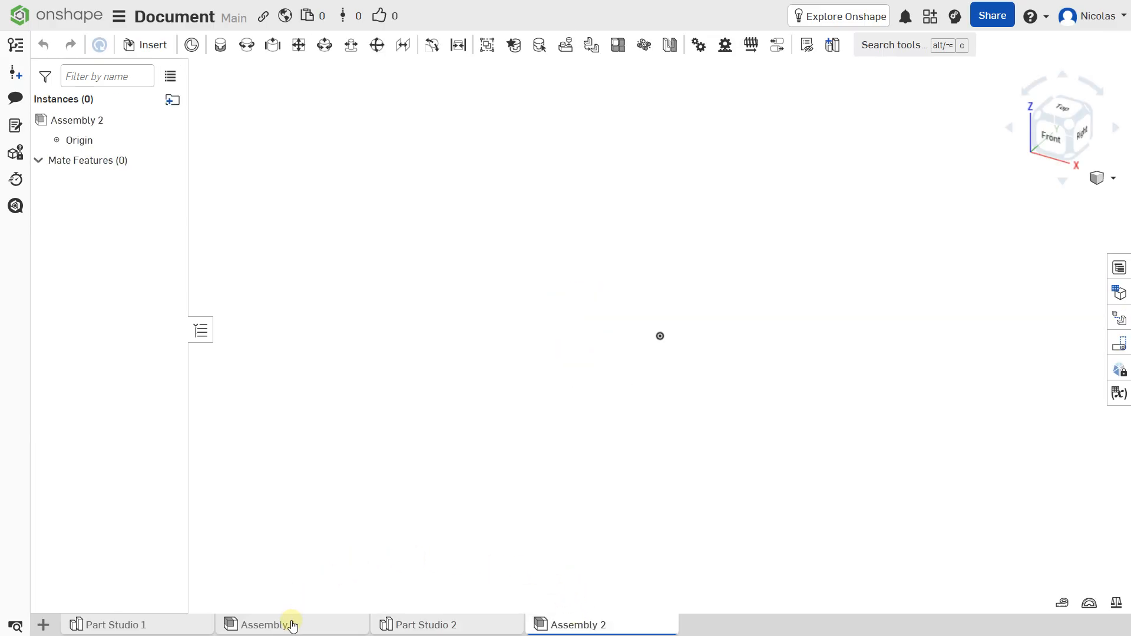
drag(292, 626, 411, 625)
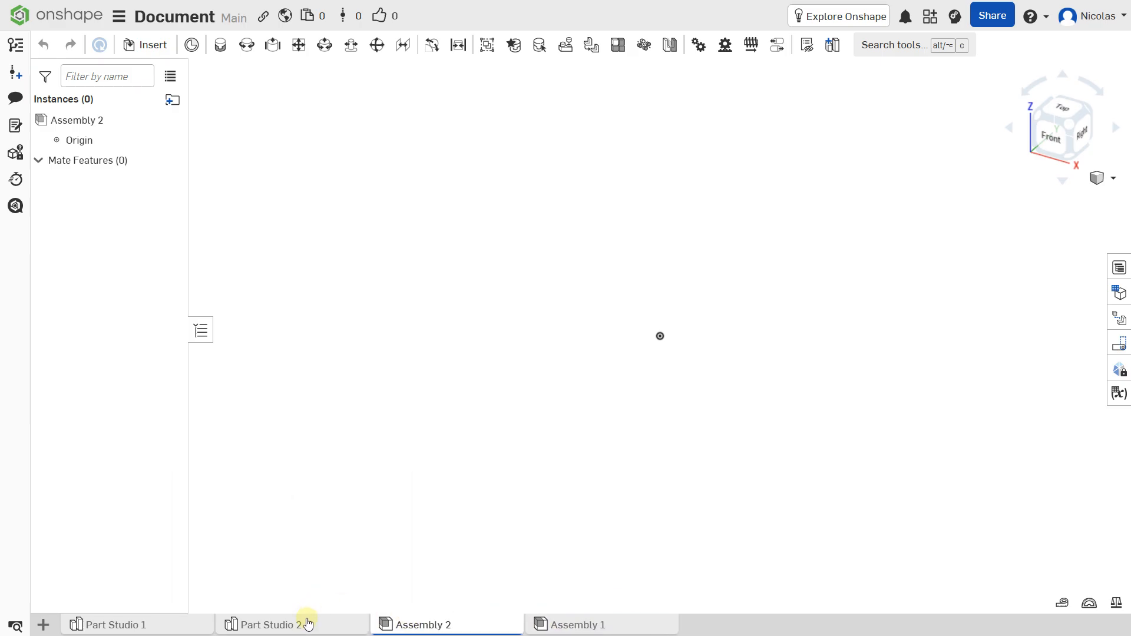
Delete Part Studio 2 and Assembly 2 from the document
right_click(307, 624)
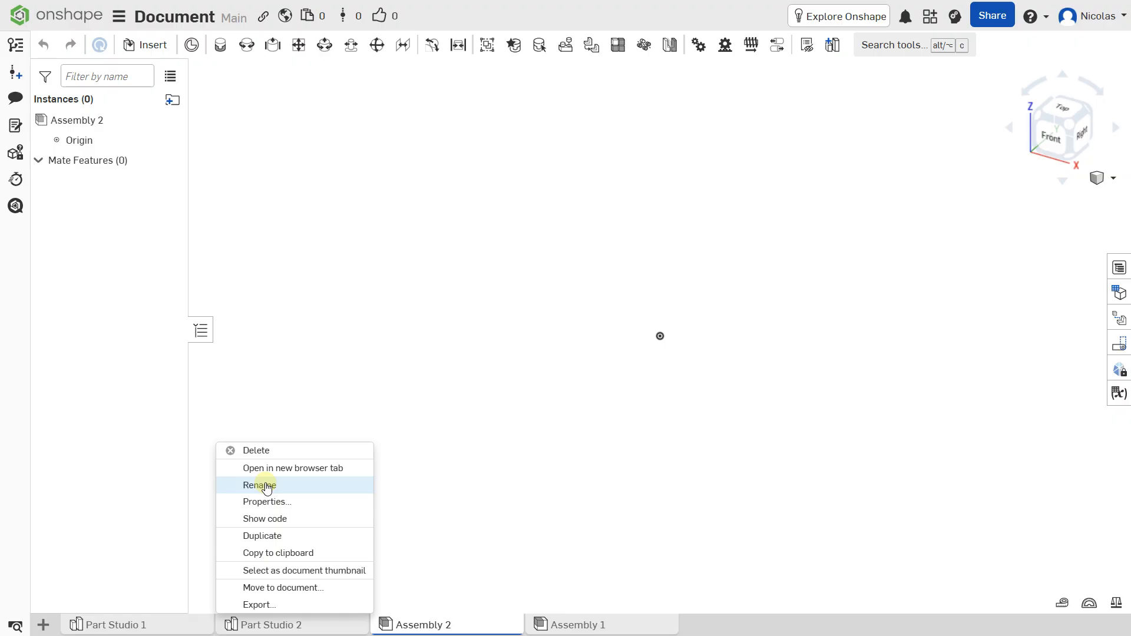
click(265, 452)
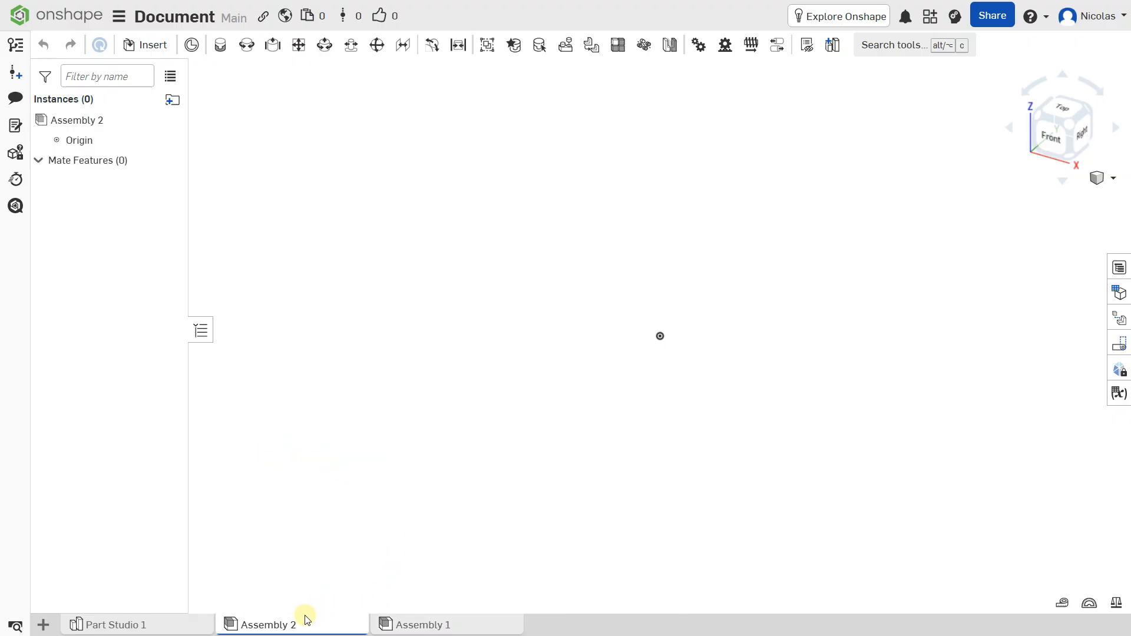
mouse_move(304, 619)
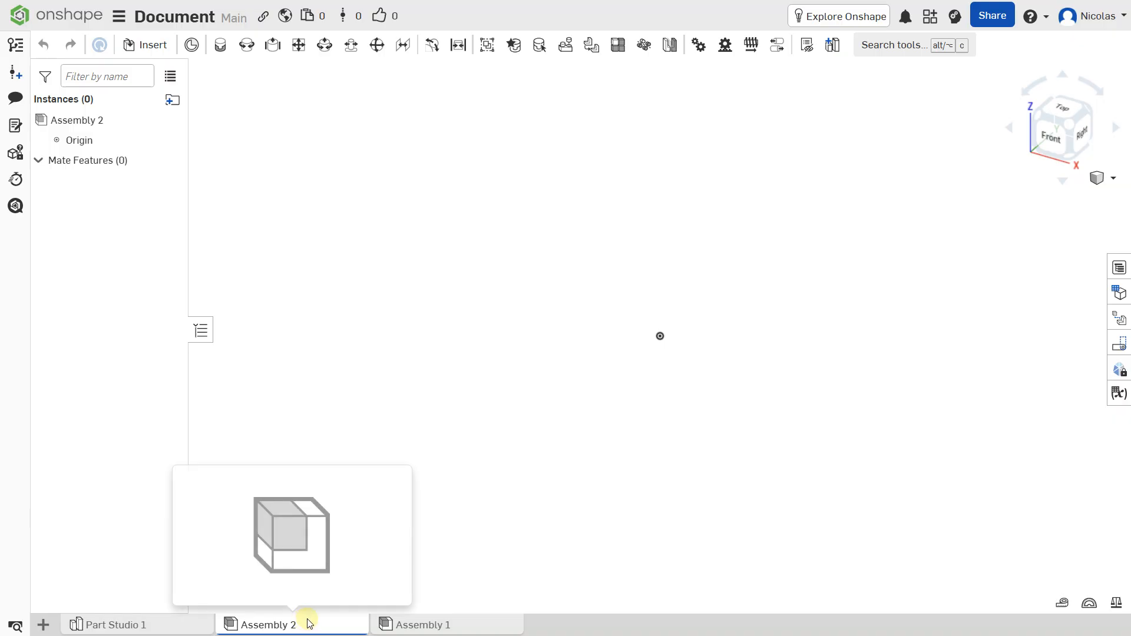
right_click(309, 623)
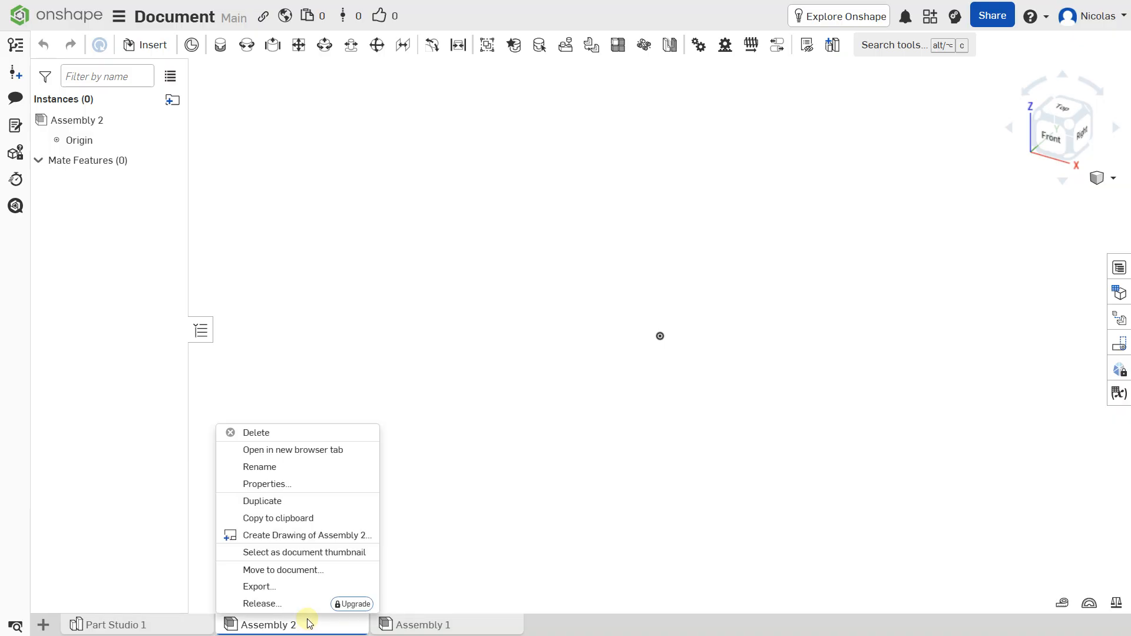
click(284, 433)
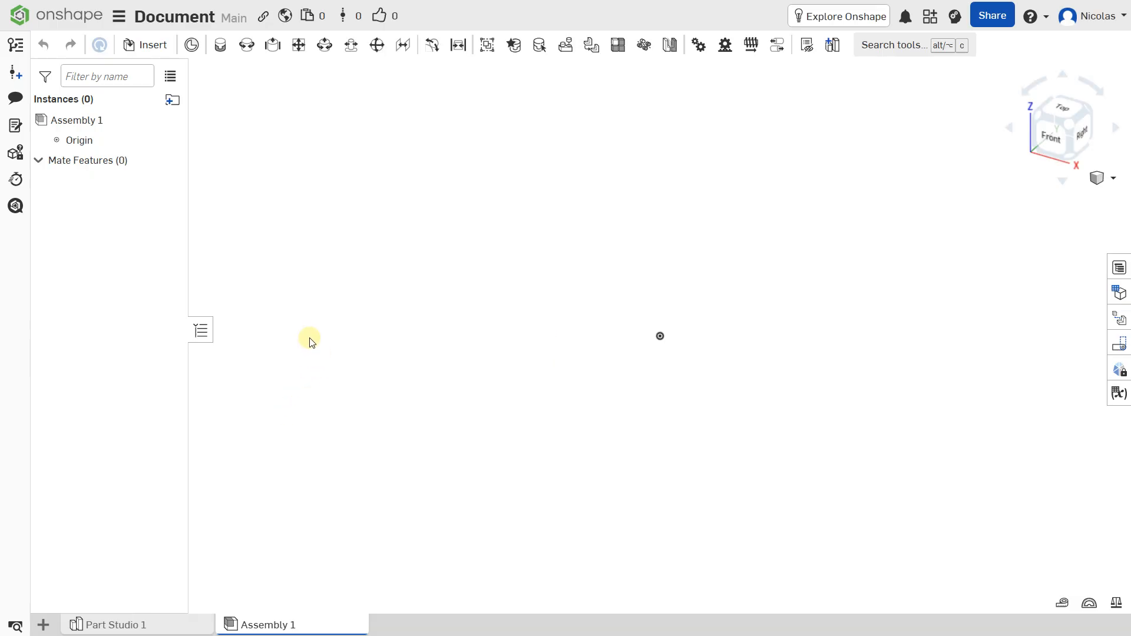
Open Part Studio 1 and examine its default planes by panning, zooming and rotating the view
click(154, 621)
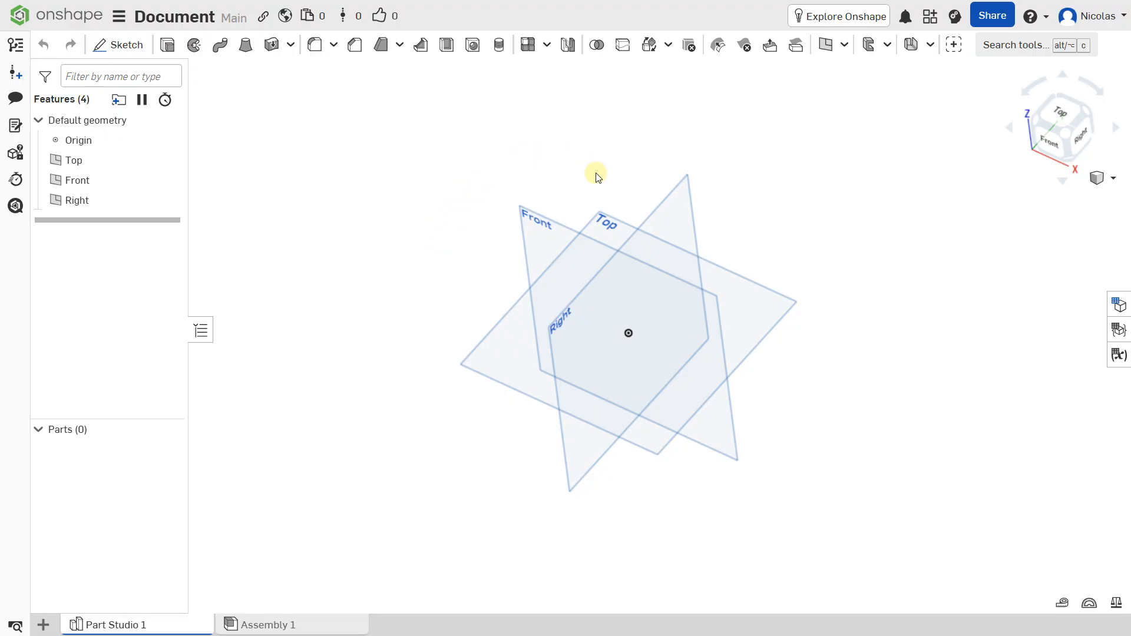
middle_drag(620, 189, 580, 198)
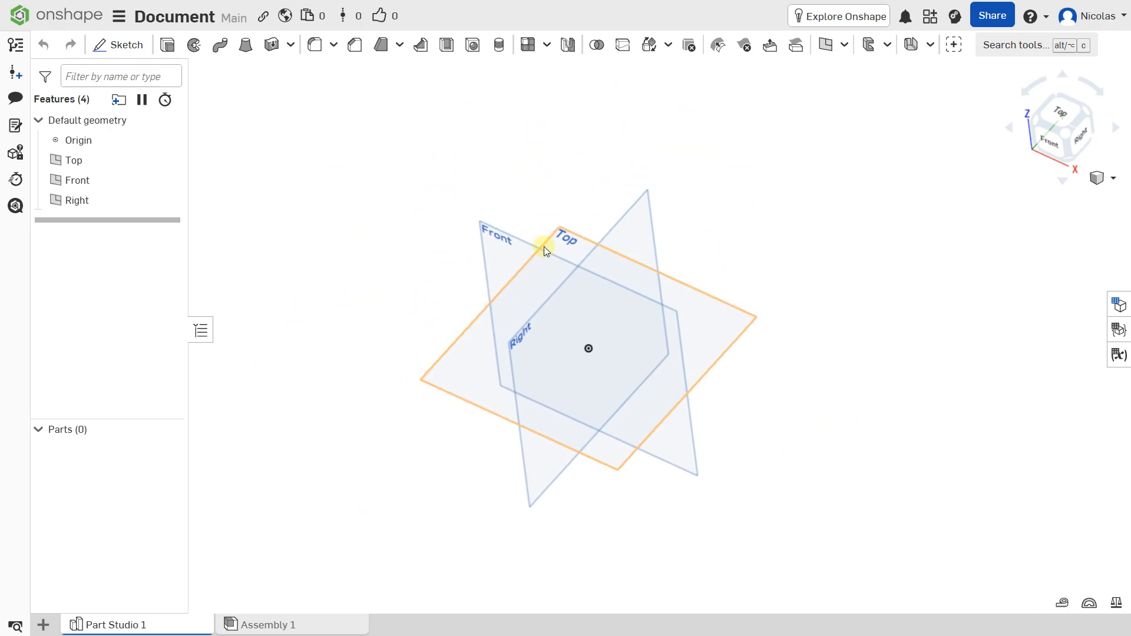
scroll(543, 246, up, 3)
scroll(543, 246, down, 3)
scroll(543, 246, up, 3)
scroll(543, 246, down, 3)
scroll(543, 246, up, 3)
scroll(543, 246, down, 2)
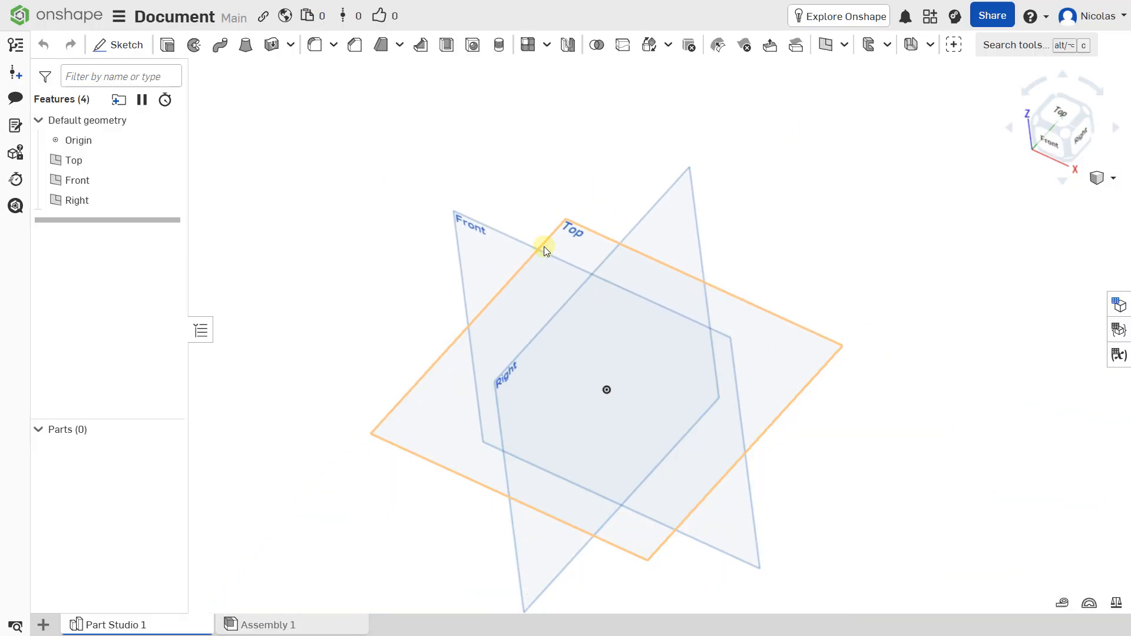
scroll(543, 246, down, 2)
scroll(543, 246, up, 4)
scroll(543, 246, down, 4)
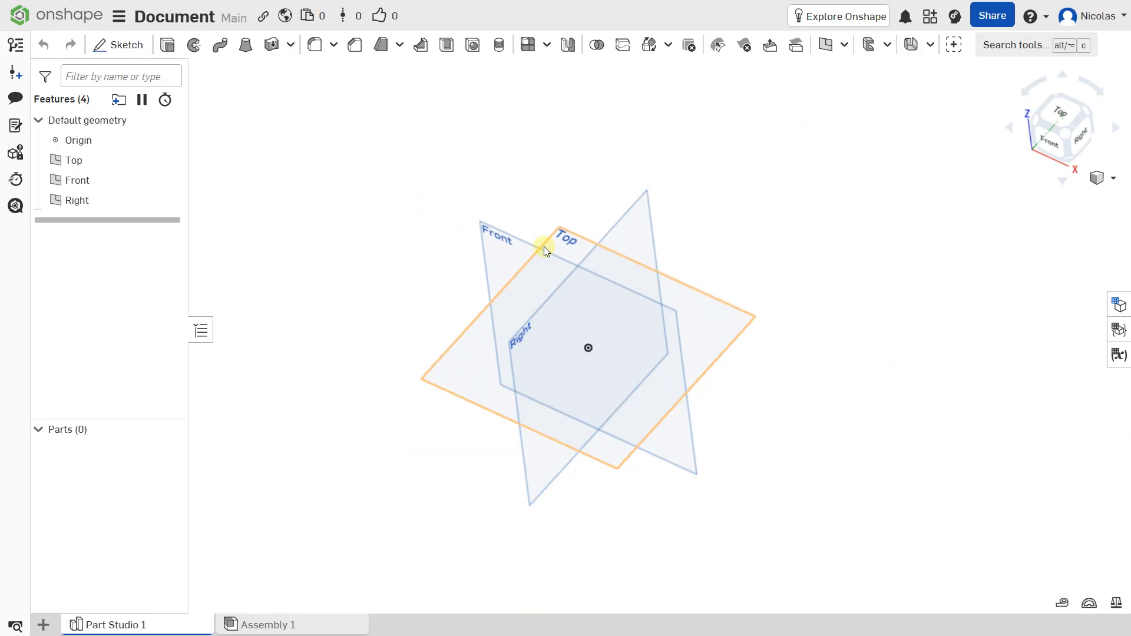
right_drag(507, 195, 603, 139)
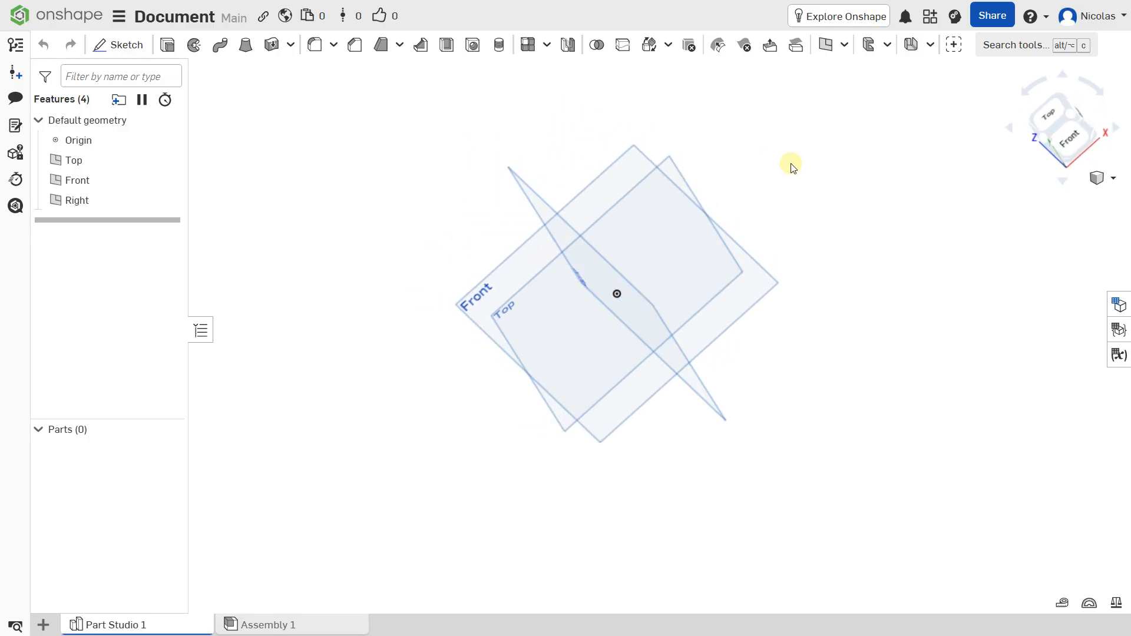
View the default planes from the Front and Right orientations, finishing in an oblique 3D view
click(1072, 134)
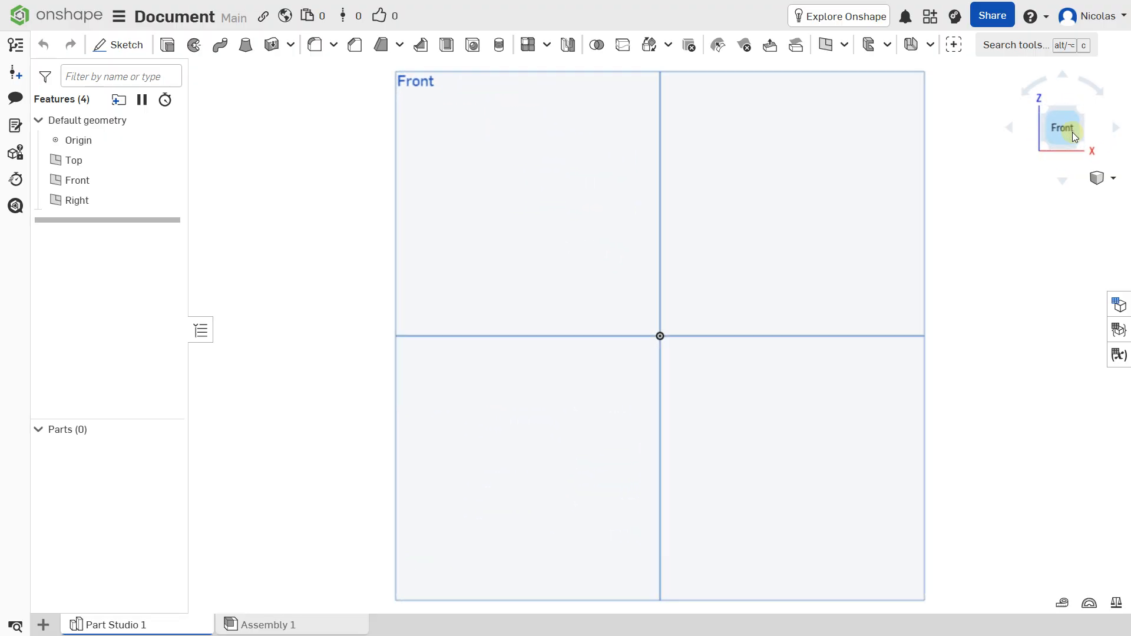
click(1094, 89)
click(1008, 127)
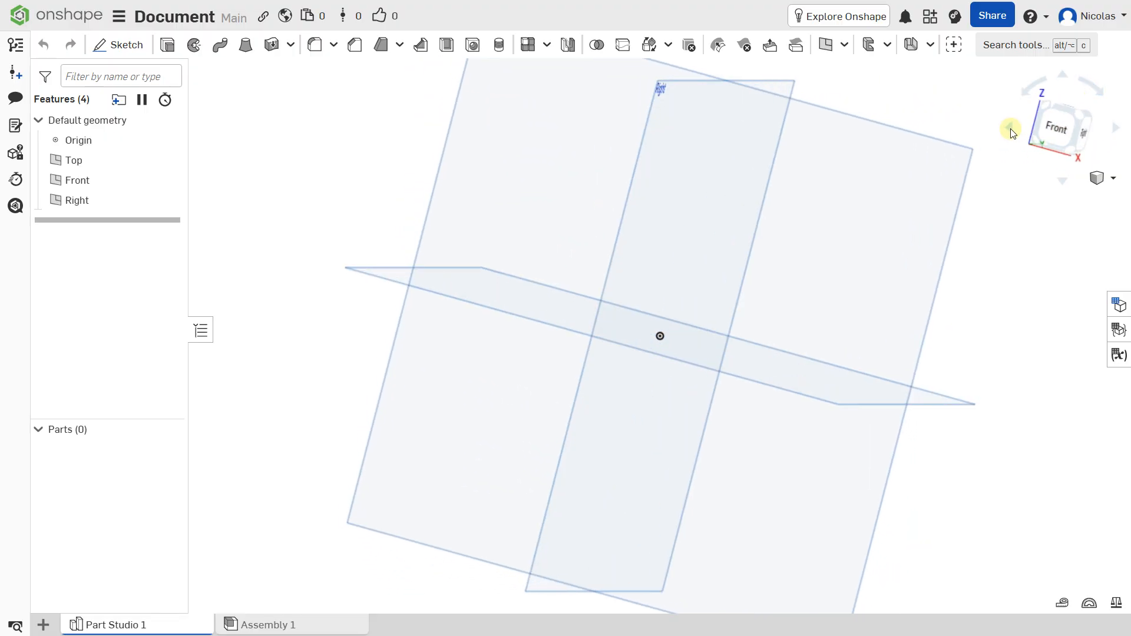
click(1080, 131)
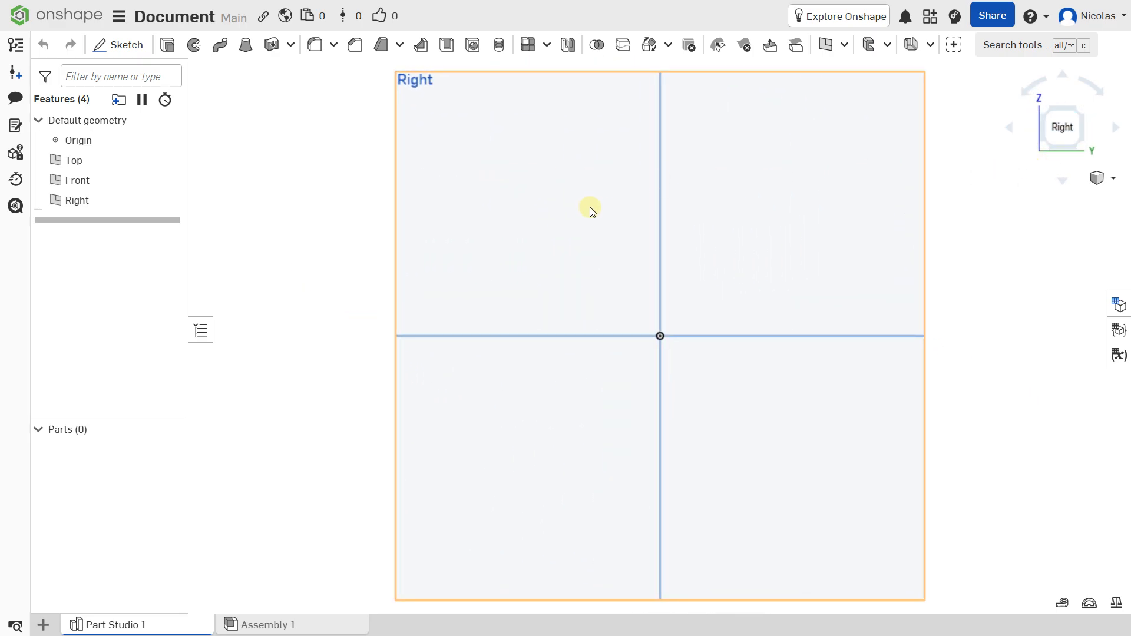
right_drag(591, 224, 610, 317)
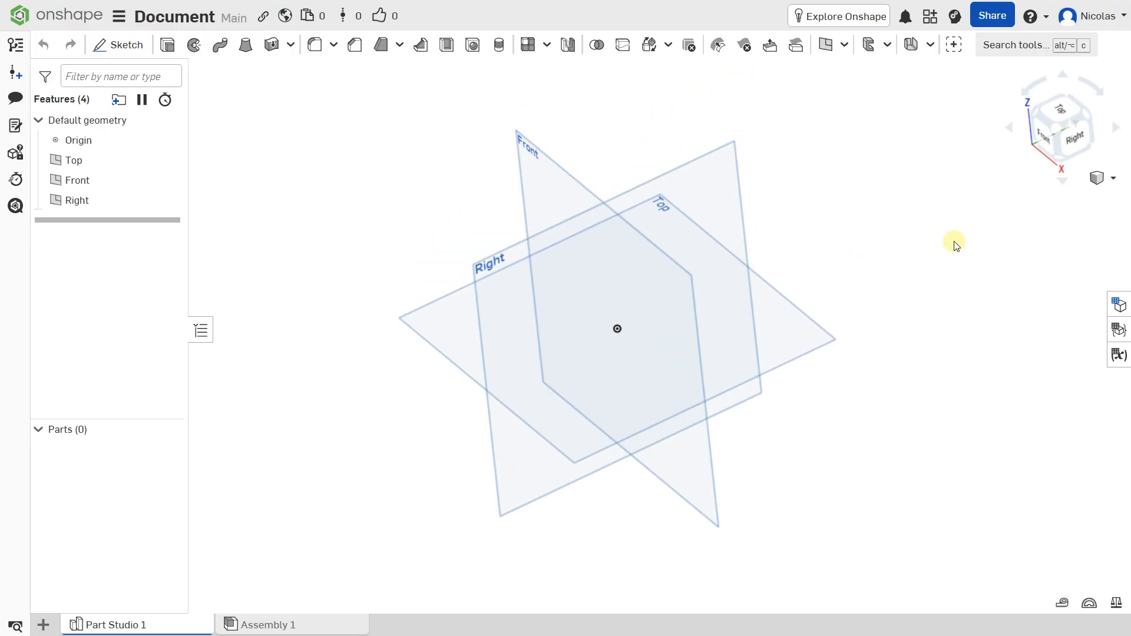
click(1098, 179)
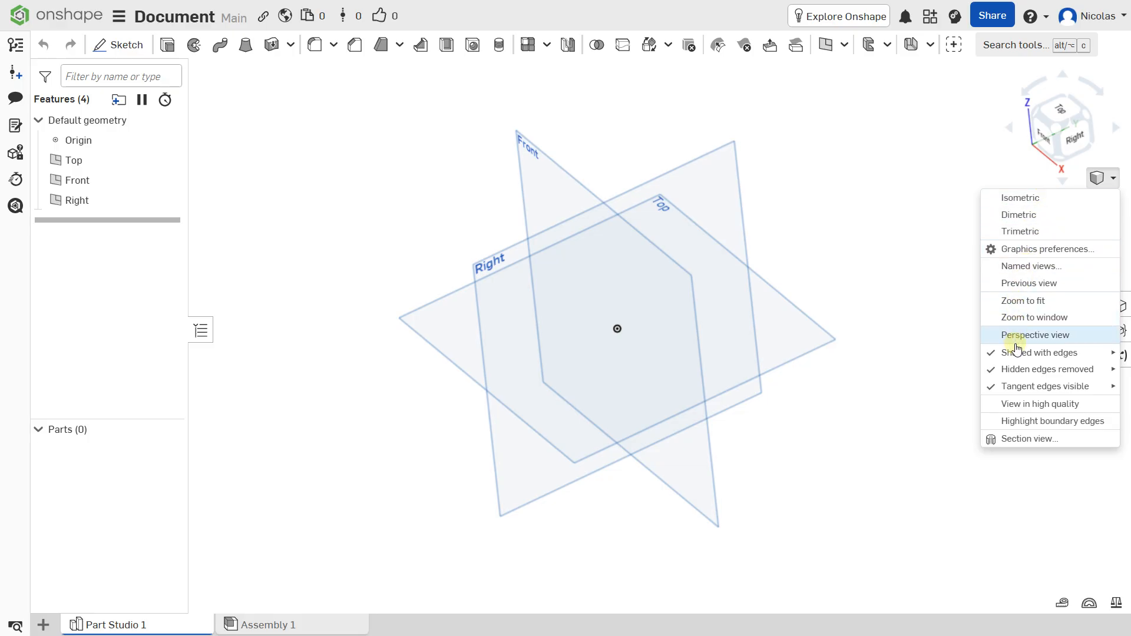
mouse_move(1015, 355)
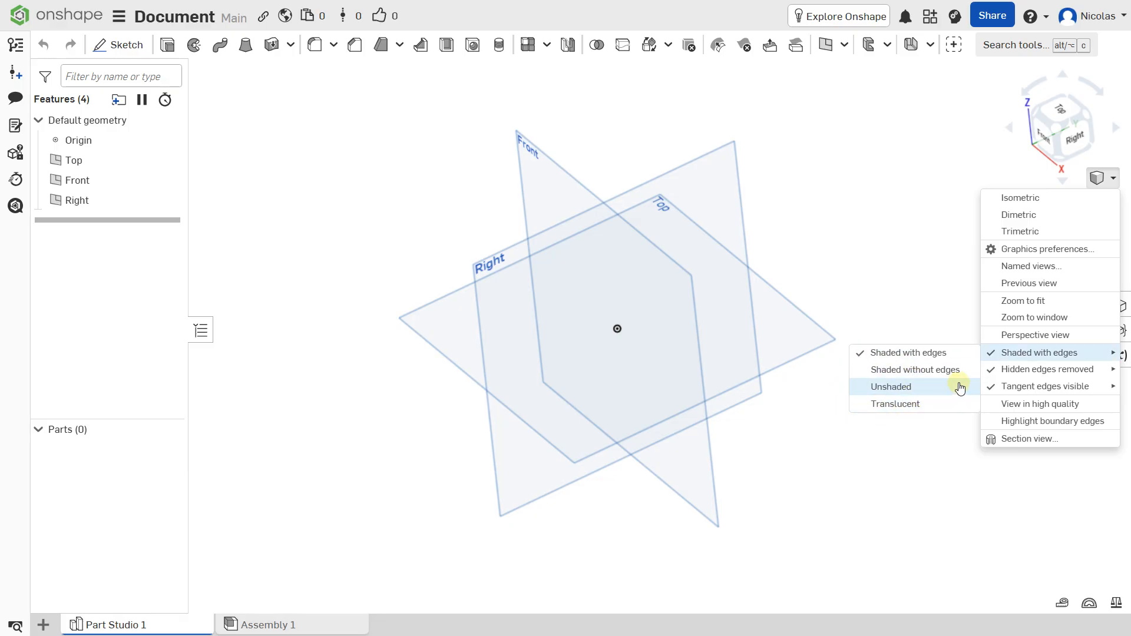
click(935, 325)
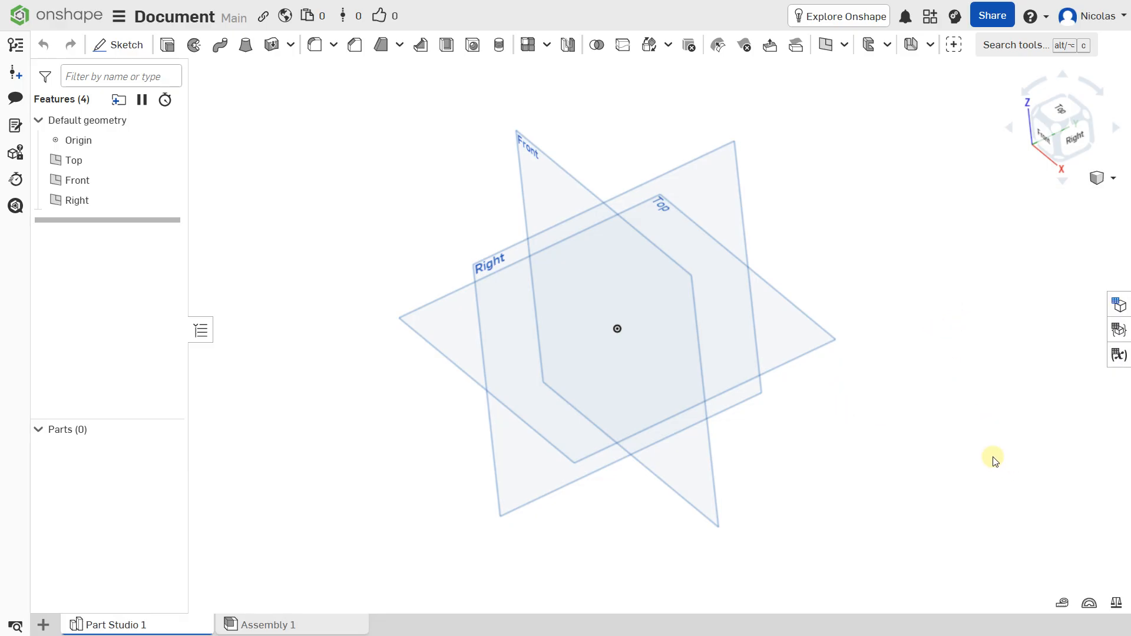
Examine the Measure options and the list of available analysis tools
click(1063, 603)
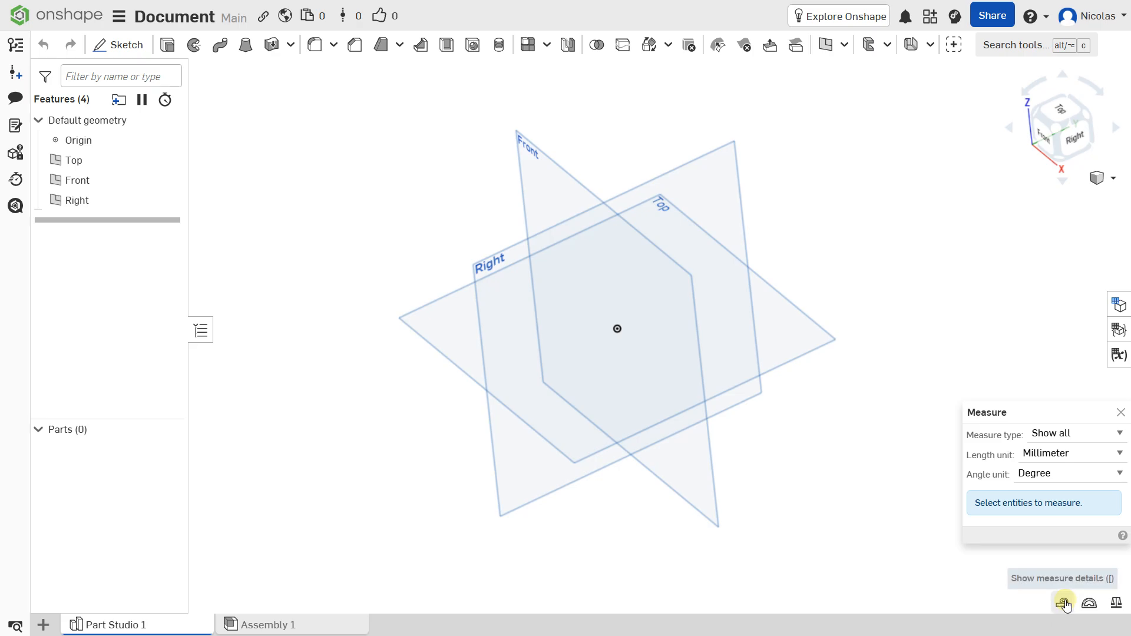
click(1089, 602)
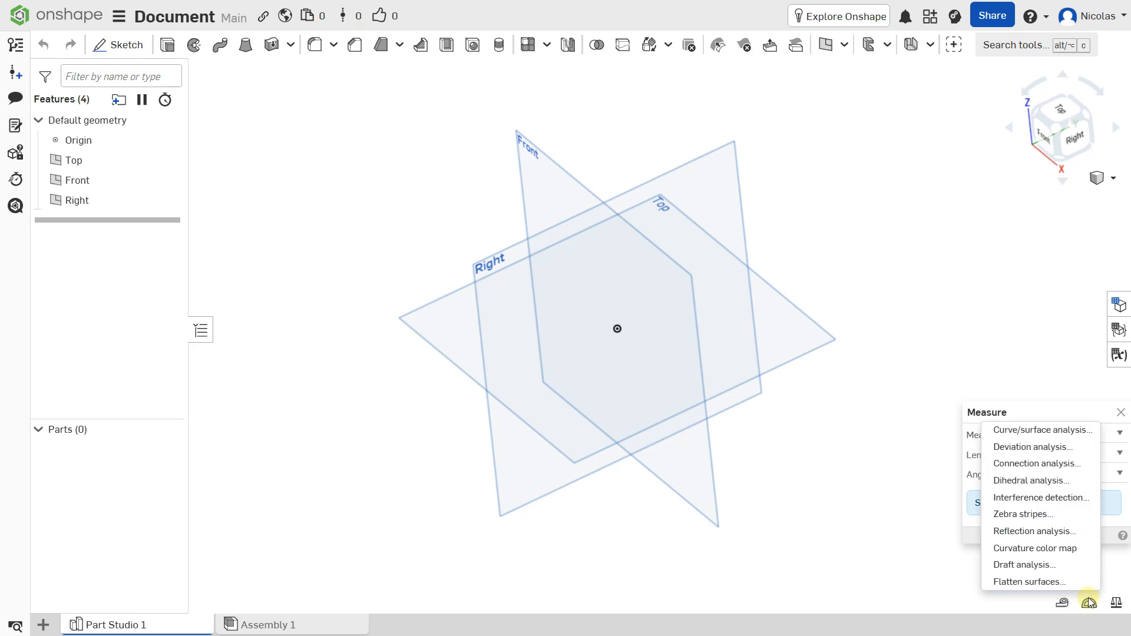
click(1089, 602)
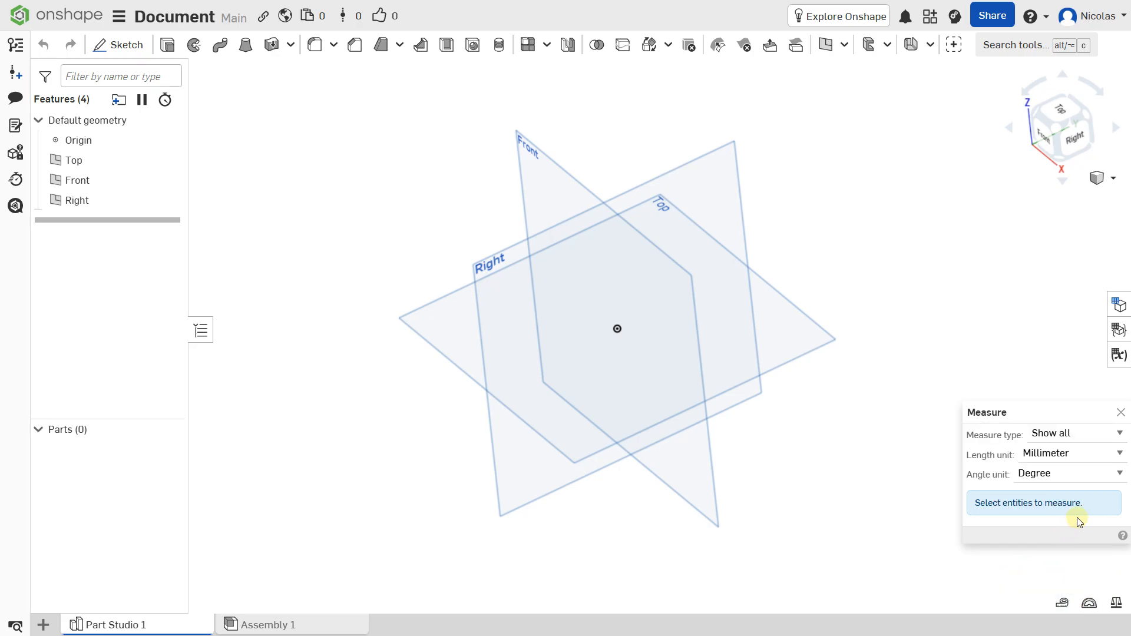
click(1119, 413)
click(1088, 602)
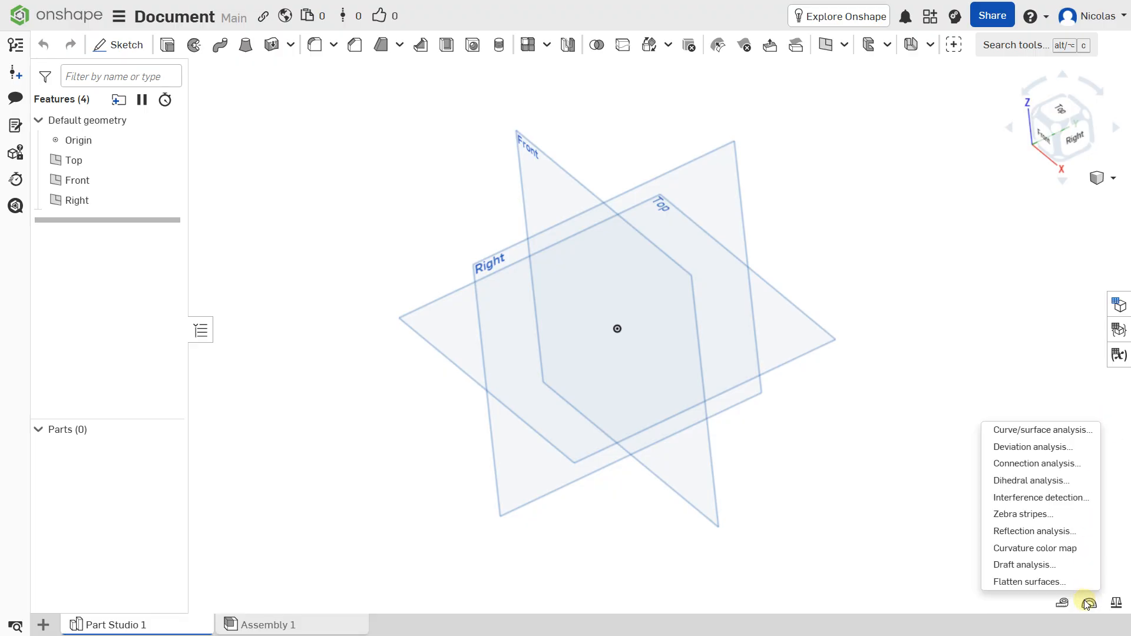
click(1024, 408)
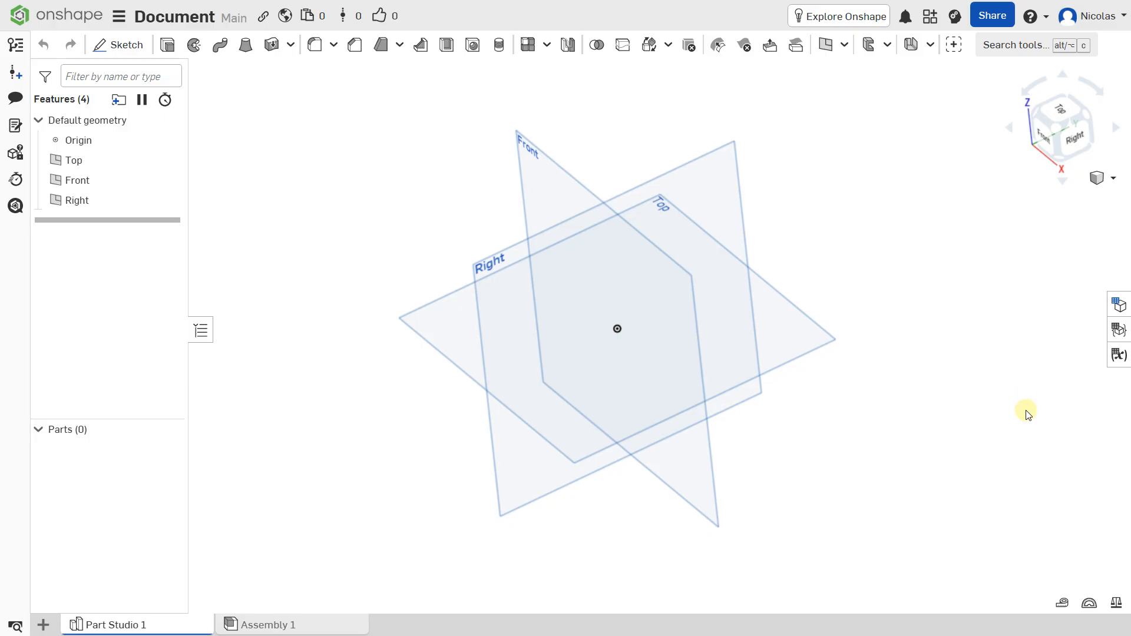
Examine the mass and section properties settings for both parts and faces
click(1116, 603)
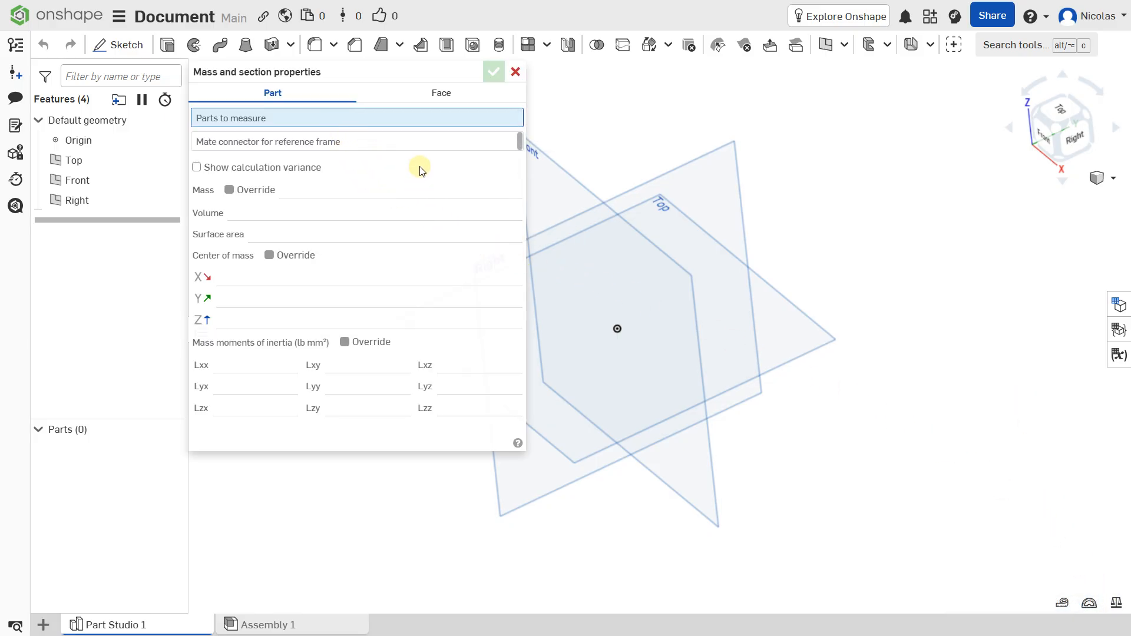
click(429, 93)
click(271, 95)
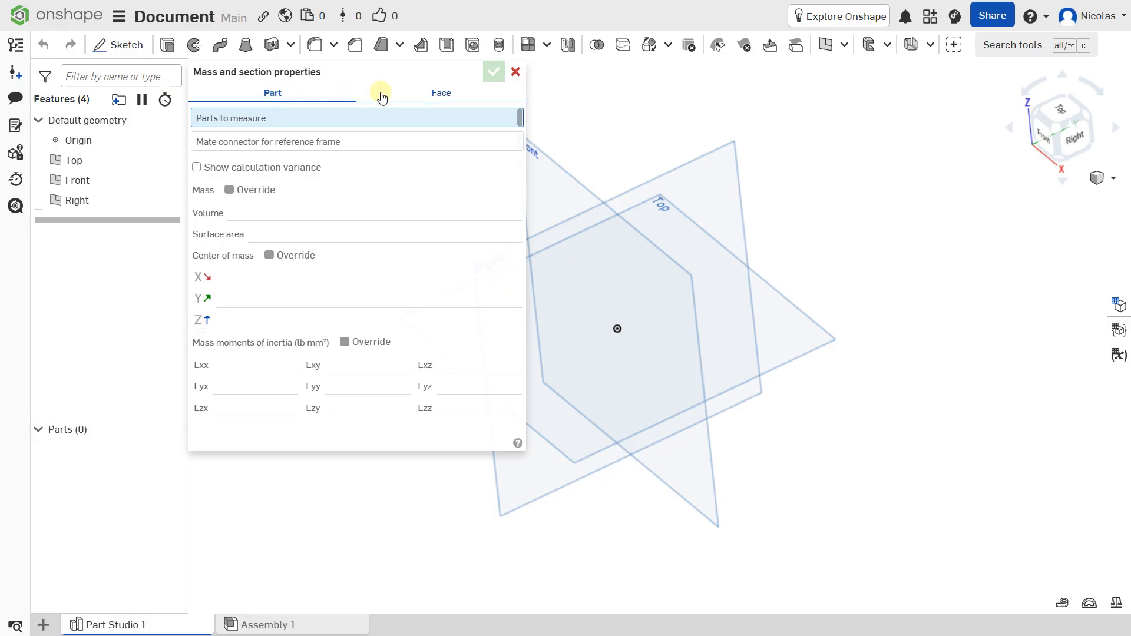
click(439, 93)
click(298, 94)
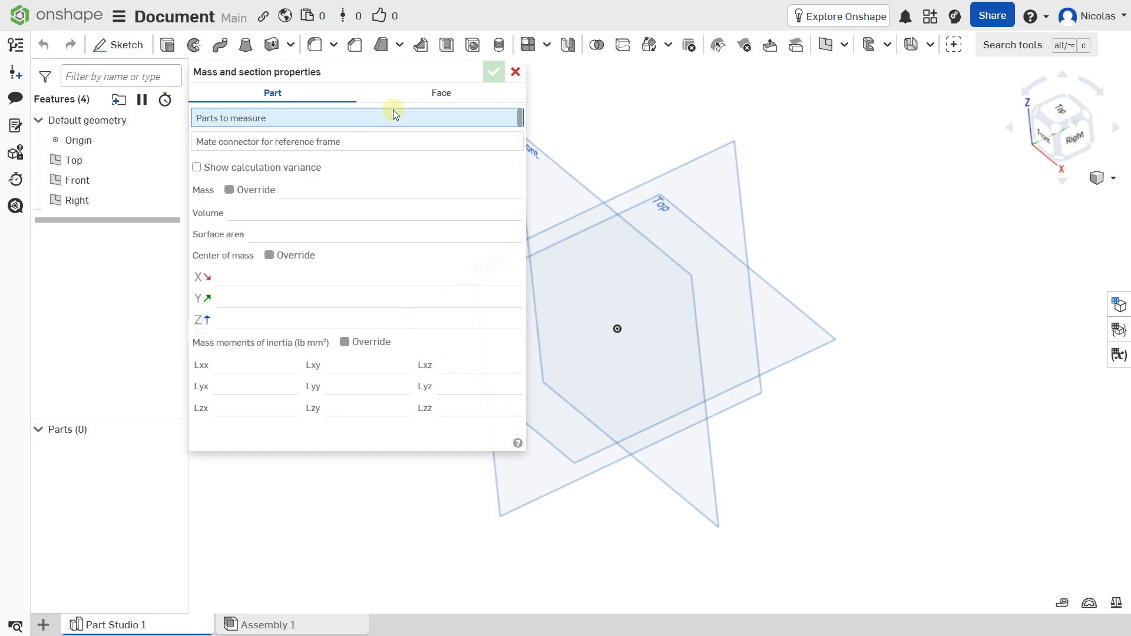
click(515, 72)
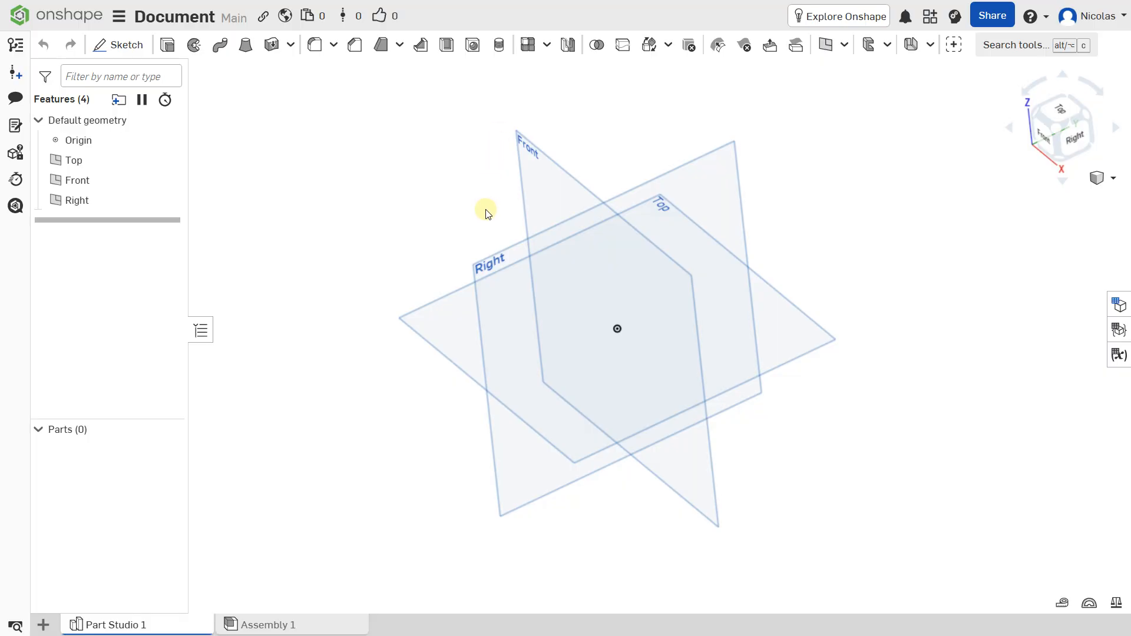
Start a new sketch on the Top plane and view it from the Top orientation
right_drag(485, 211, 525, 231)
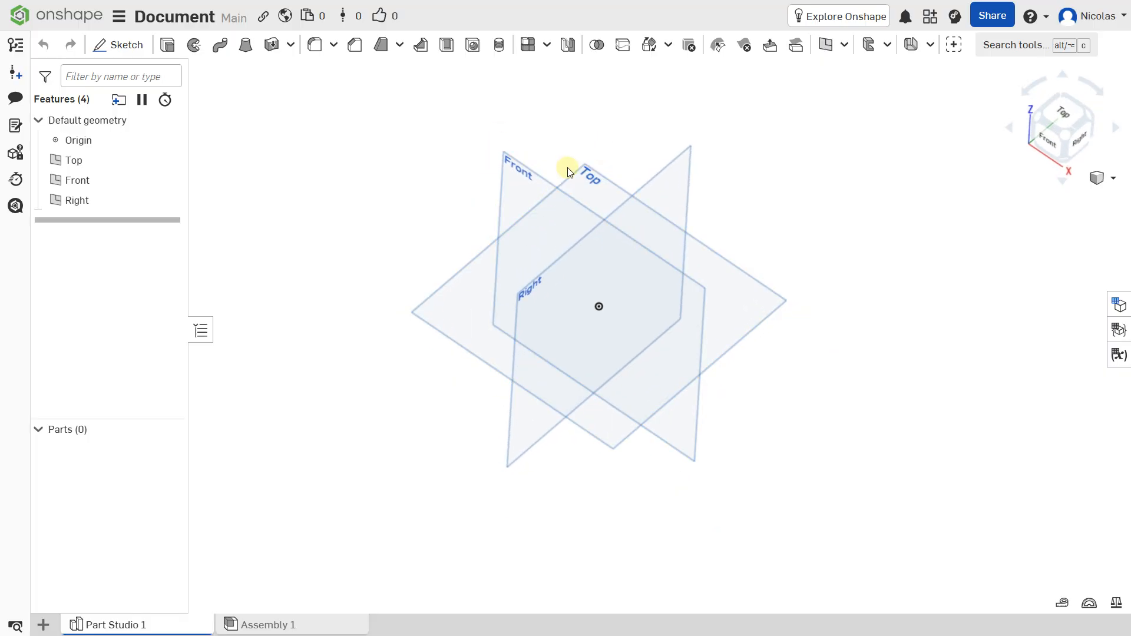
click(617, 189)
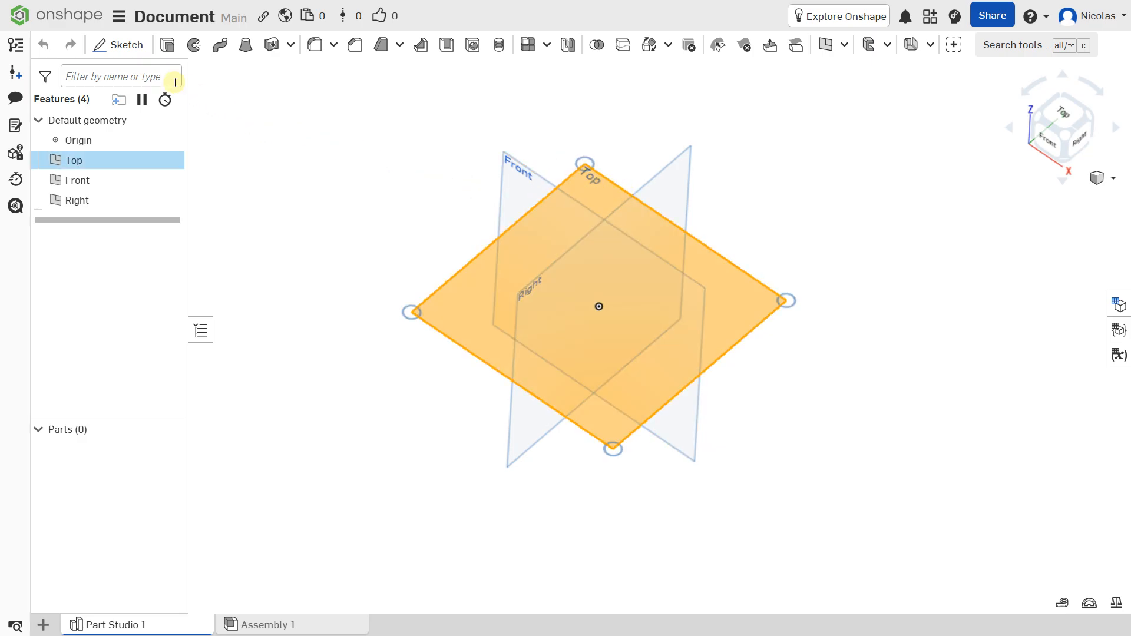
click(115, 48)
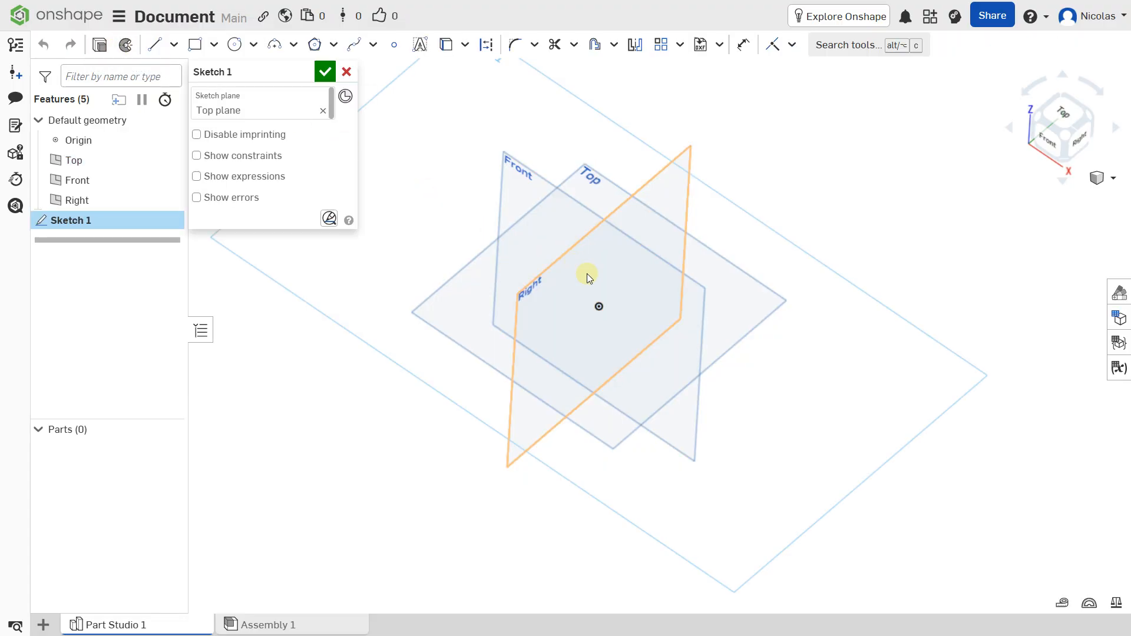
scroll(587, 273, down, 4)
middle_drag(588, 273, 640, 291)
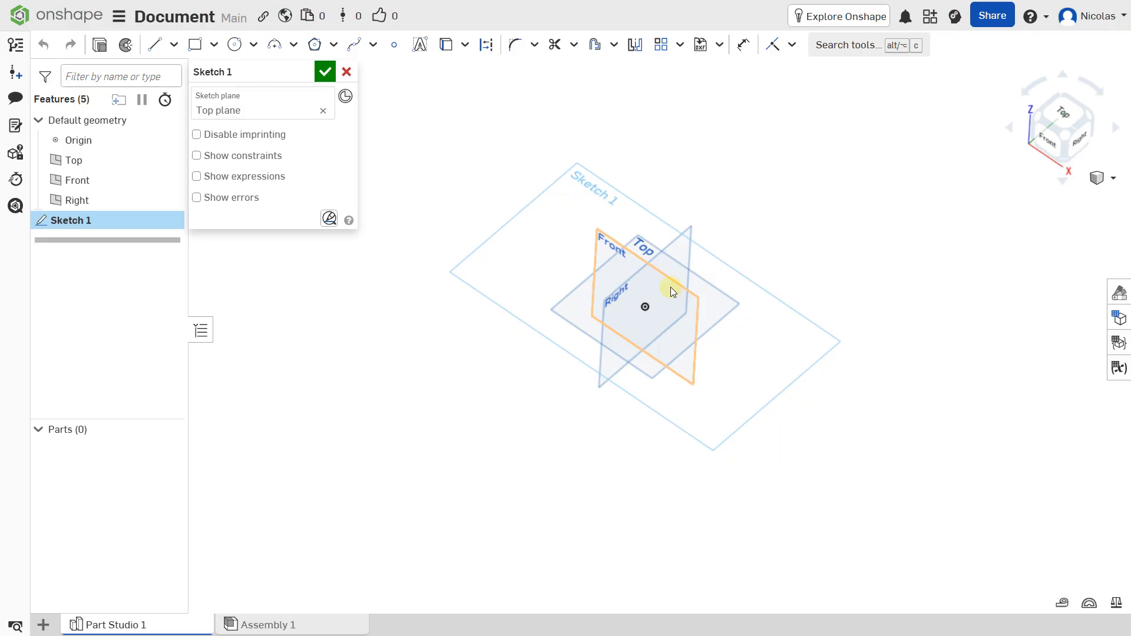
mouse_move(670, 287)
right_down()
mouse_move(661, 239)
mouse_move(666, 267)
mouse_move(694, 278)
mouse_move(687, 298)
right_up()
scroll(681, 297, up, 2)
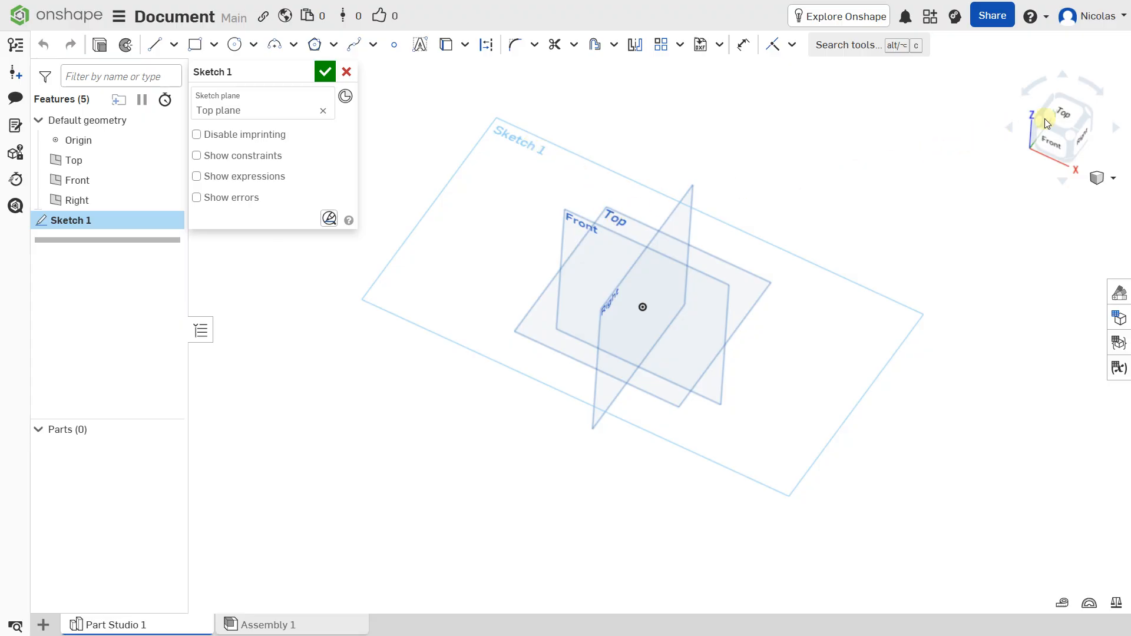
click(1073, 111)
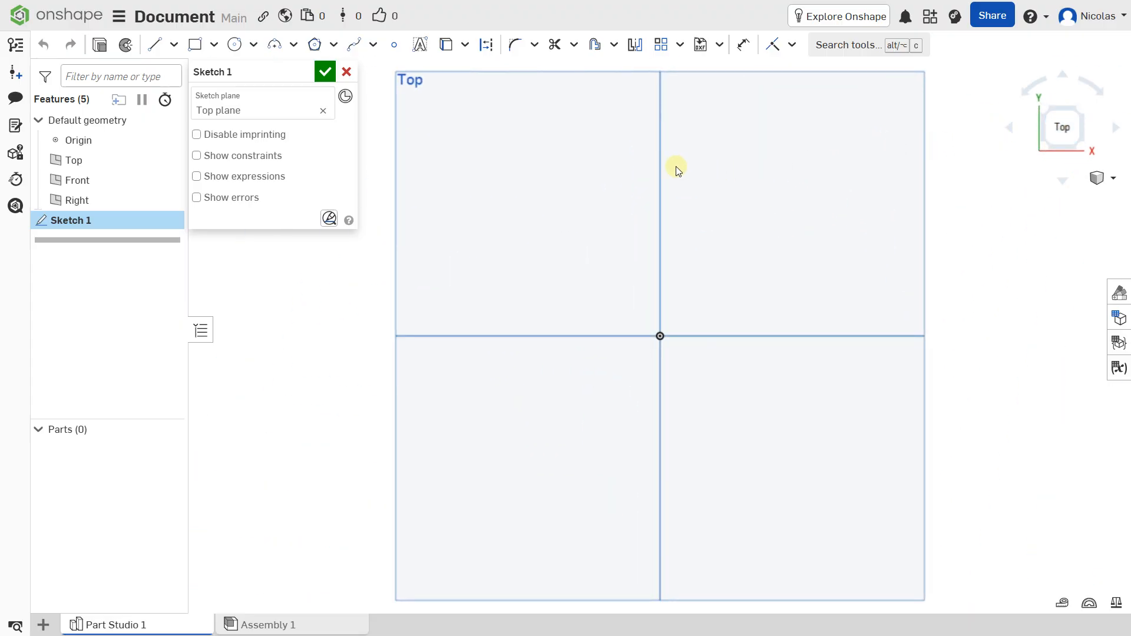
Sketch a corner rectangle about 30 by 17 mm at the Top plane's upper left and a circle about 26 mm in diameter at its upper right
click(195, 45)
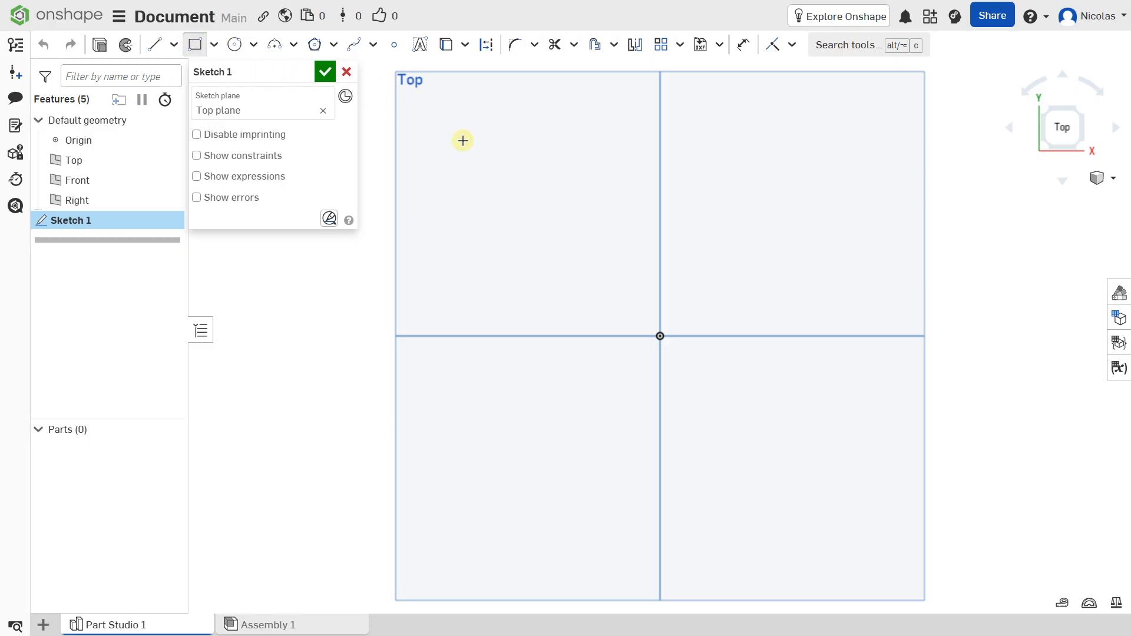
drag(478, 167, 526, 203)
click(584, 227)
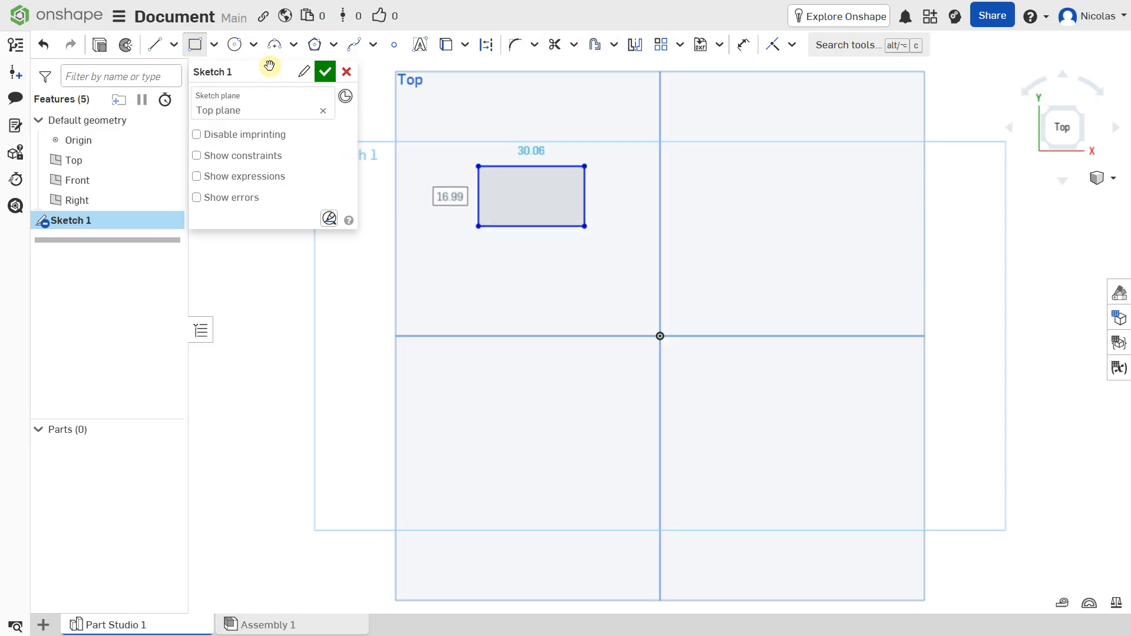
click(235, 44)
click(805, 258)
click(804, 211)
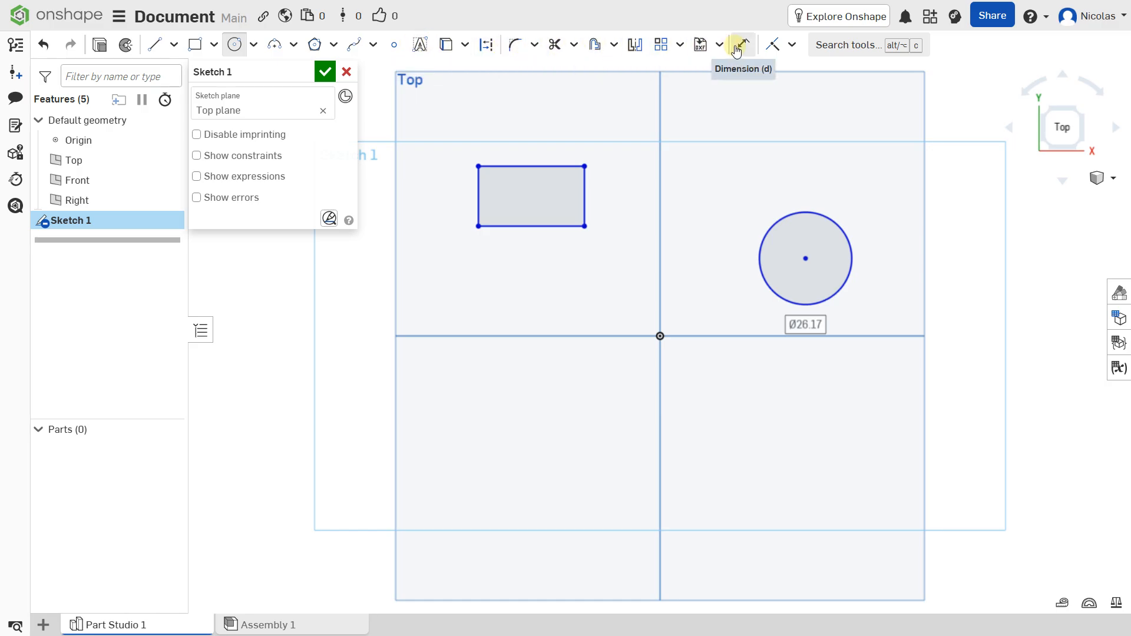
click(791, 46)
click(791, 47)
click(791, 47)
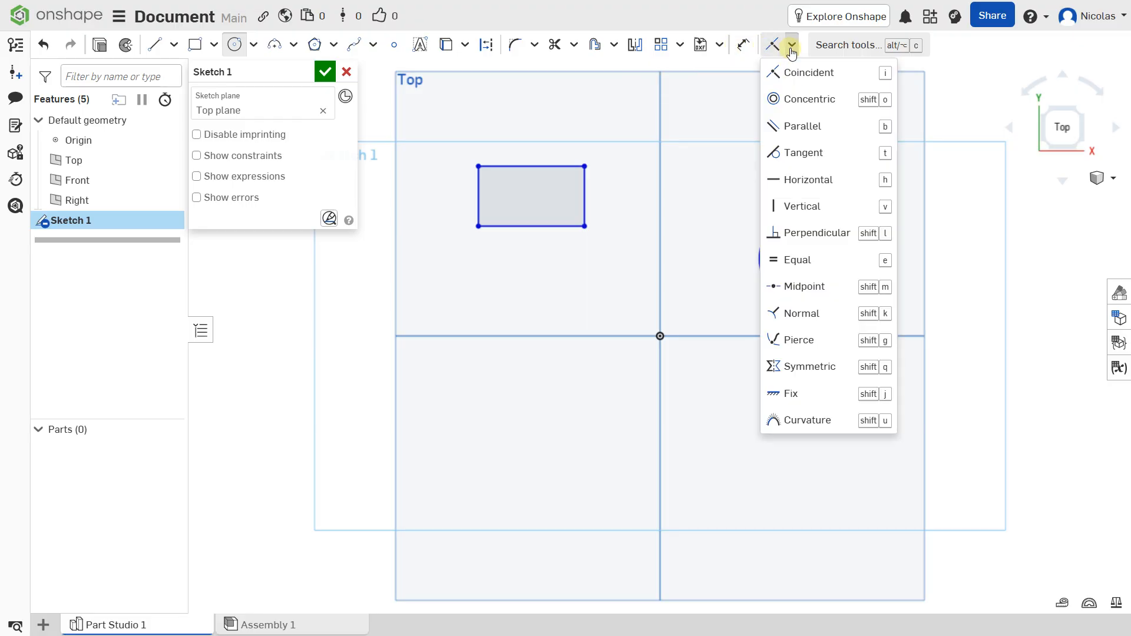
click(791, 47)
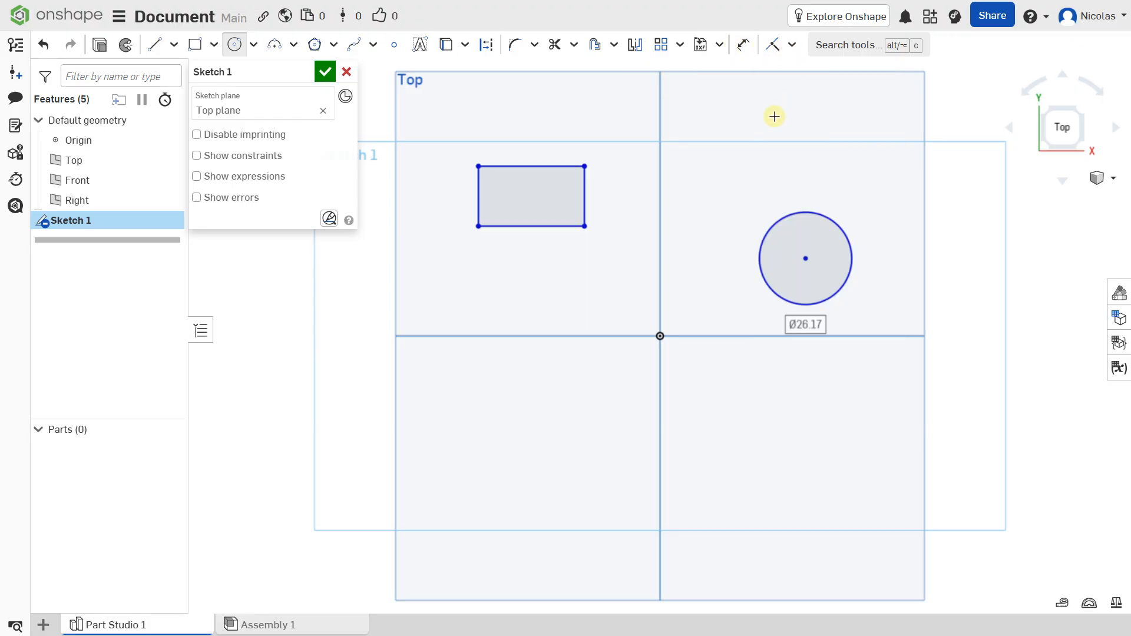
Delete the rectangle and the circle from the sketch
key(Escape)
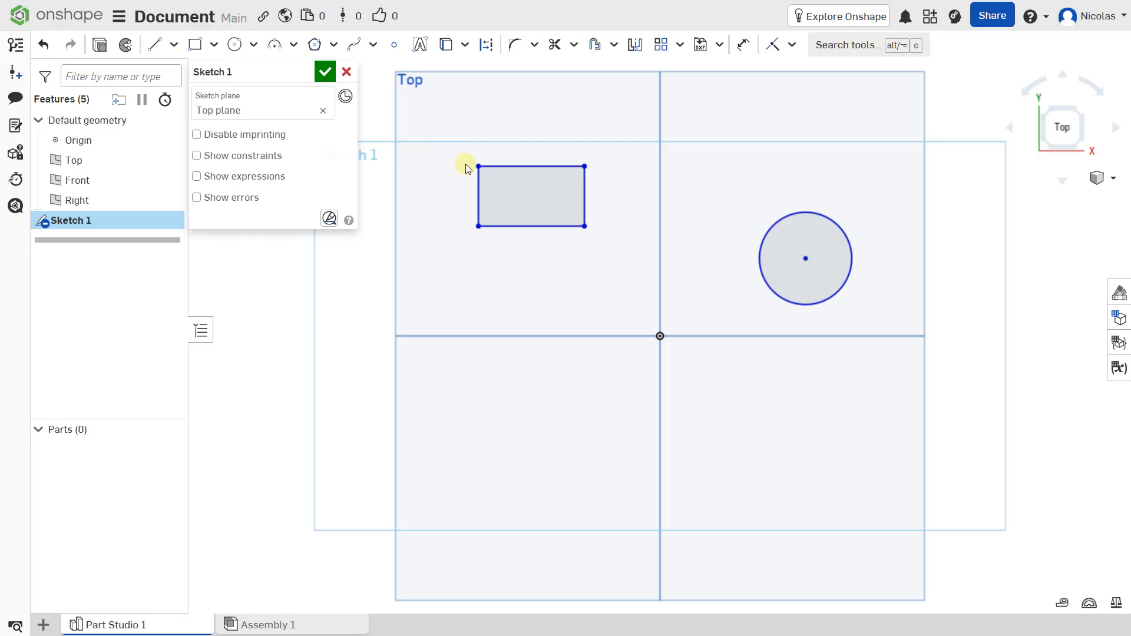
drag(443, 144, 906, 354)
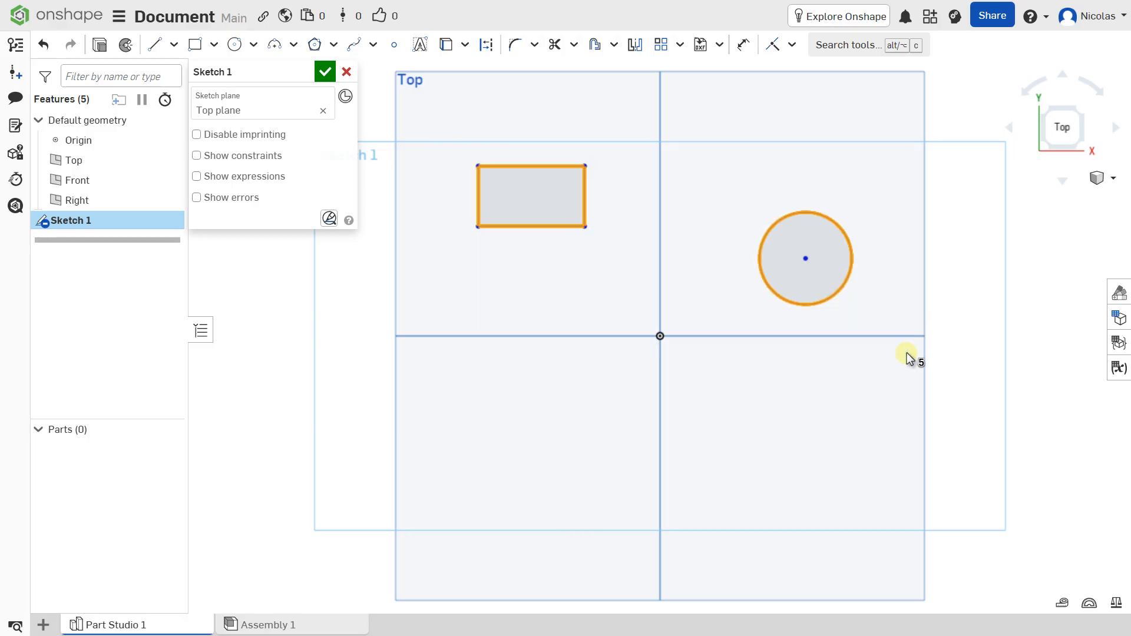
key(Delete)
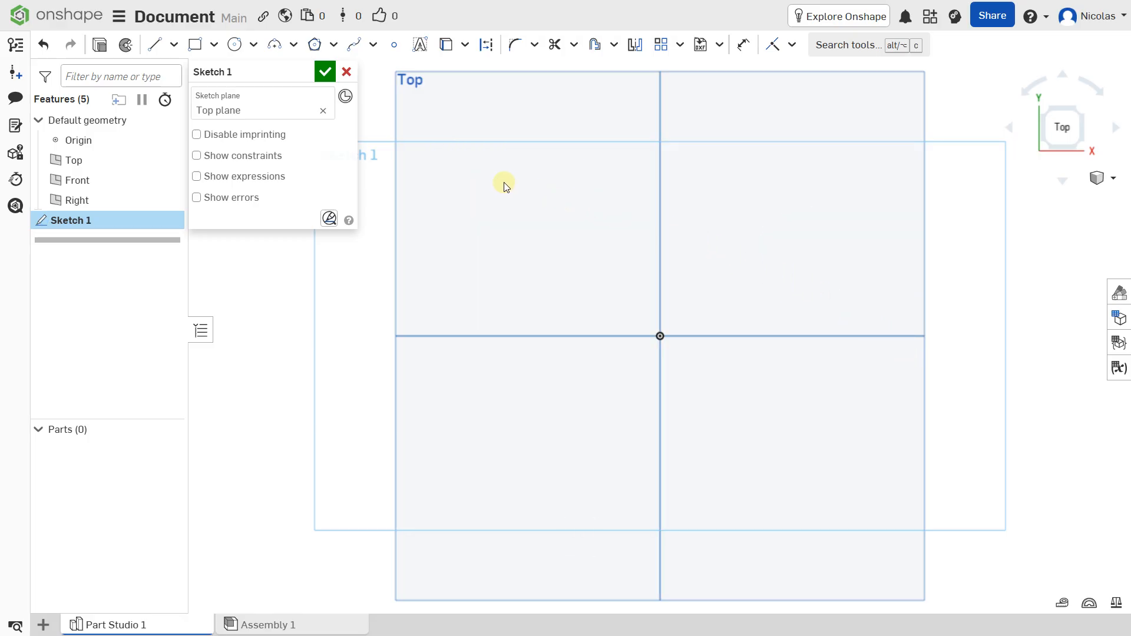
Sketch a center point rectangle at the origin with a width of 200 mm and a height of 60 mm
click(215, 46)
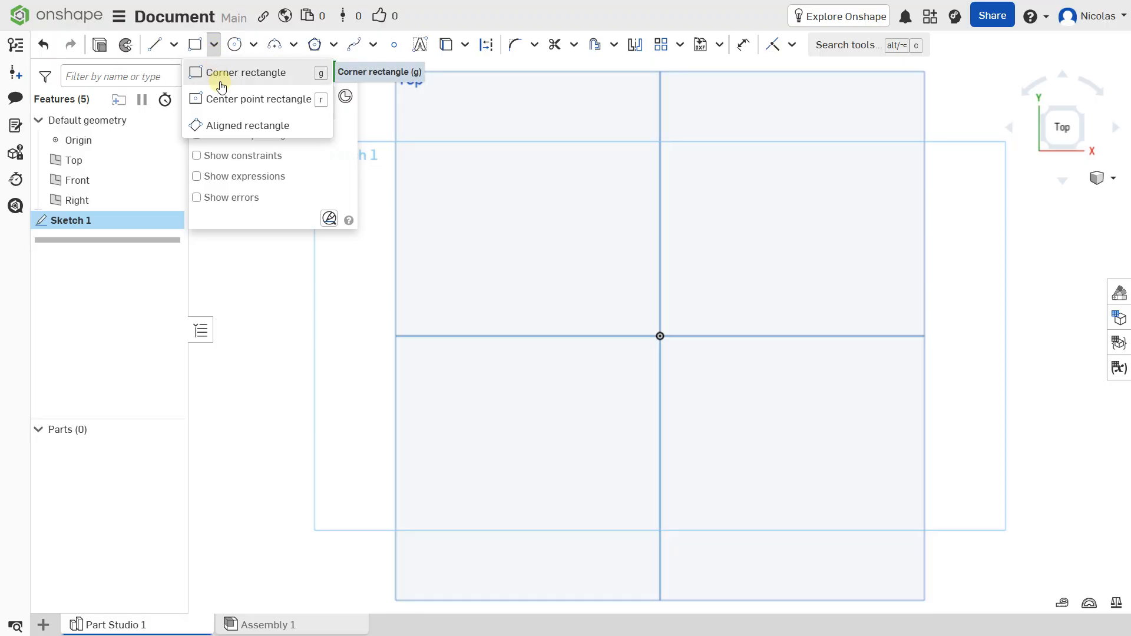
click(222, 99)
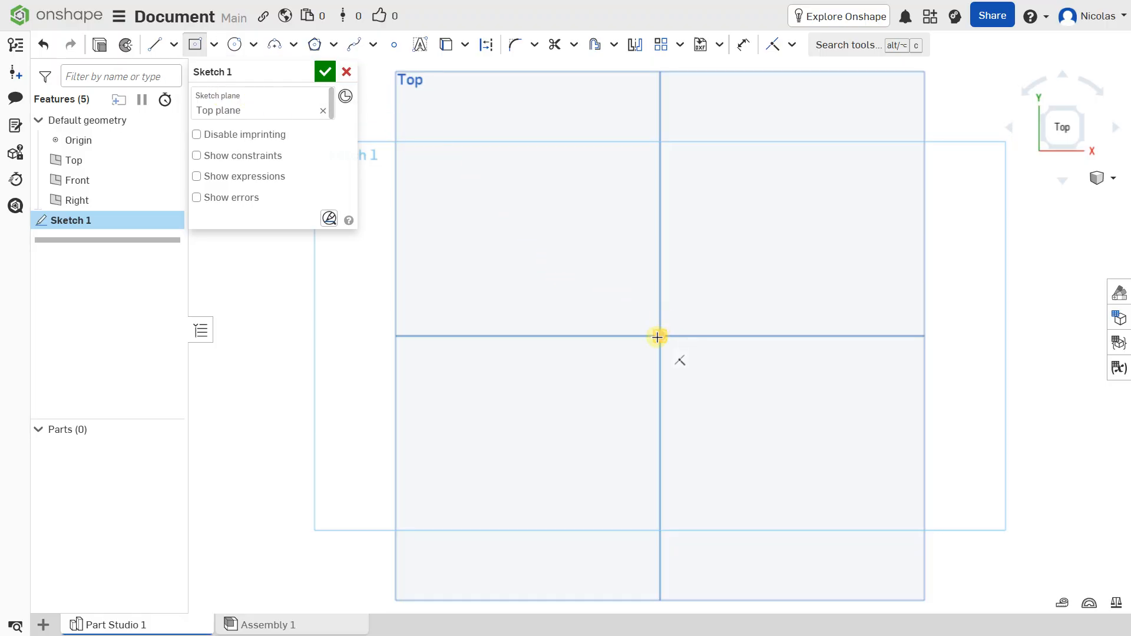
drag(658, 337, 449, 251)
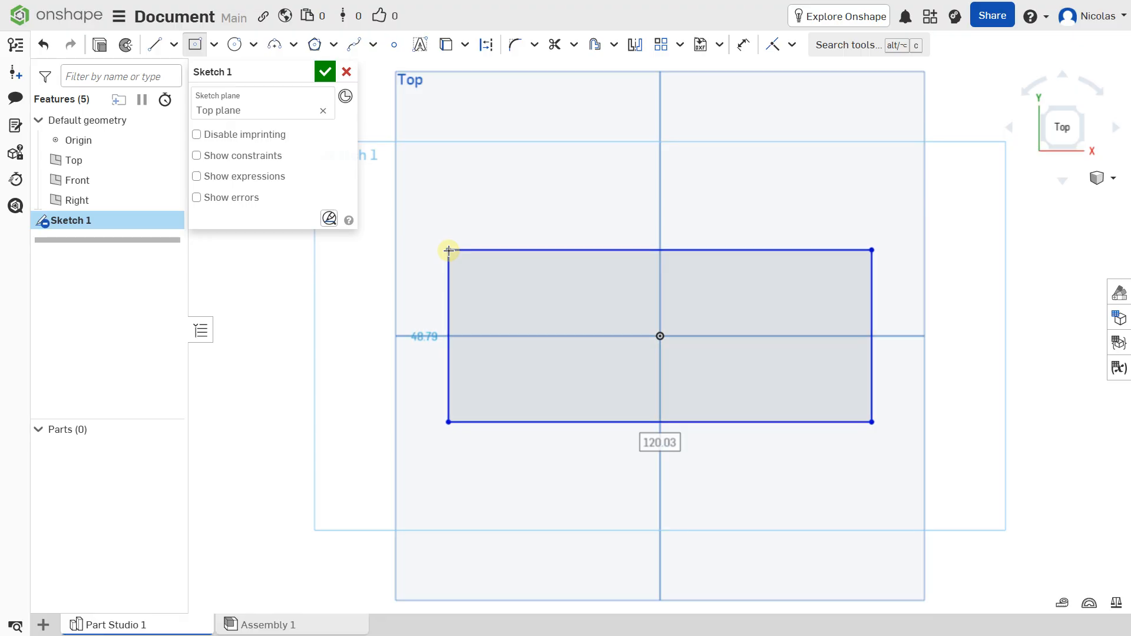
key(Caps_Lock)
text(20)
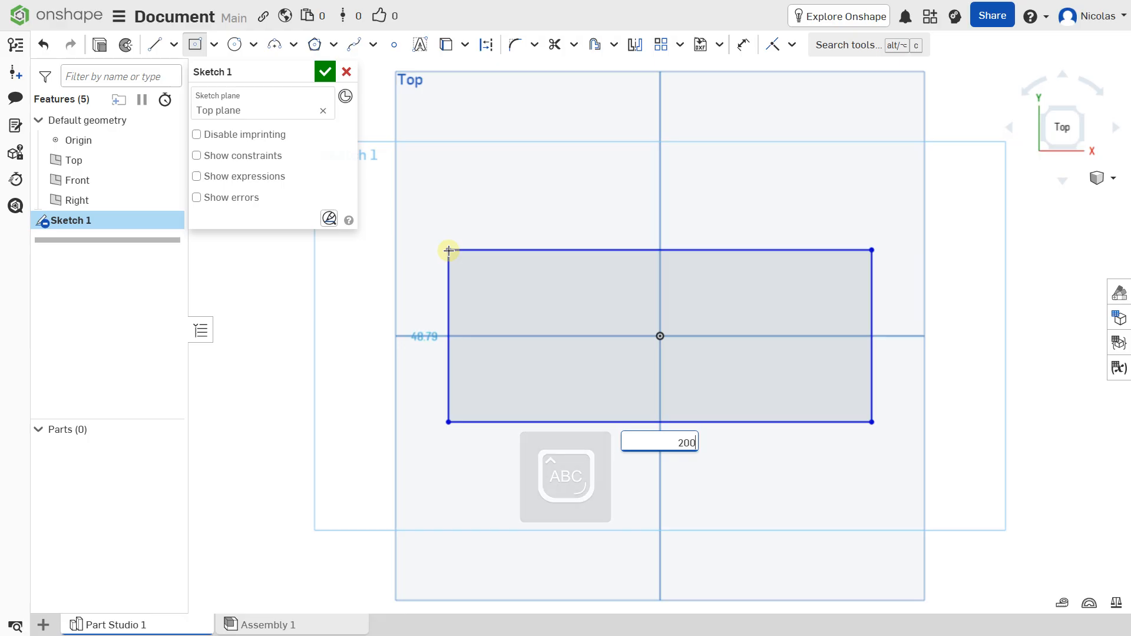
key(Return)
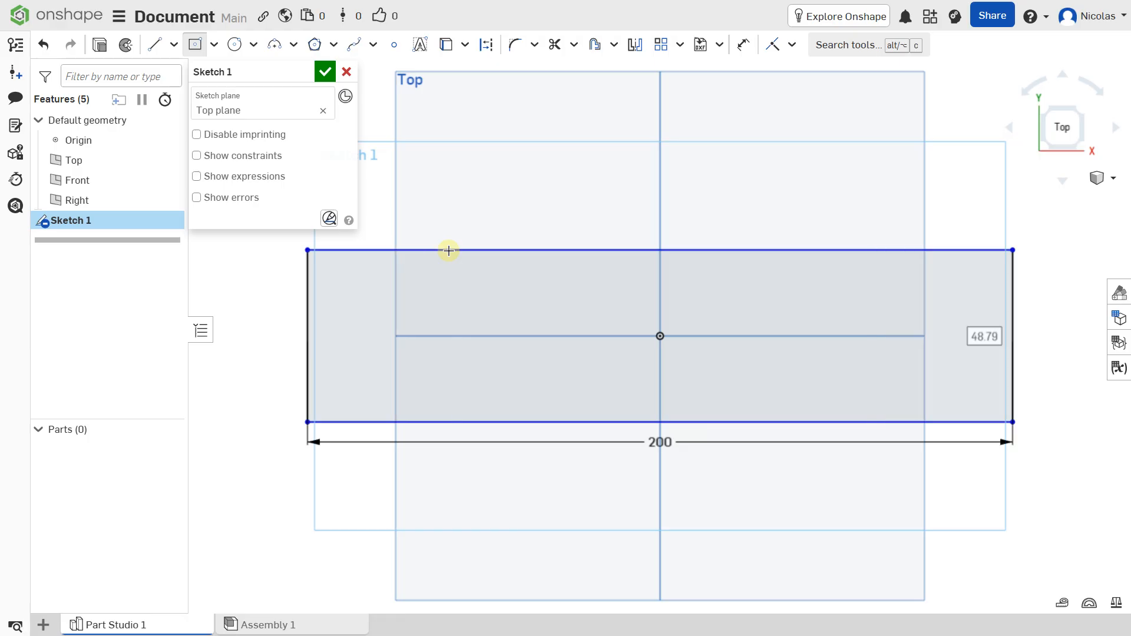
text(6)
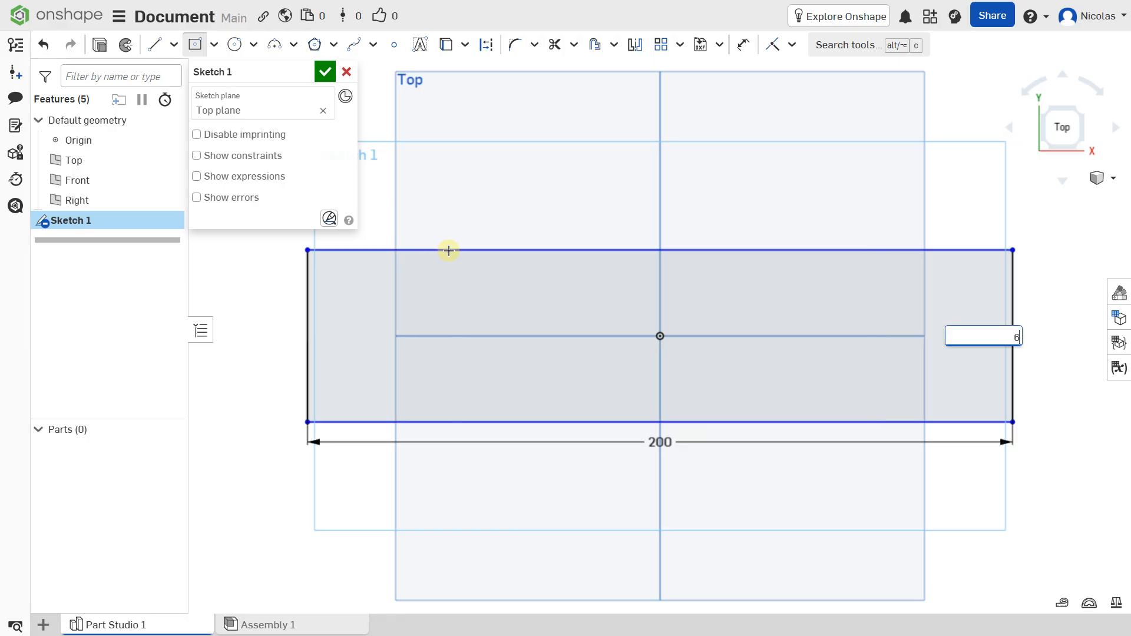
text(0)
key(Return)
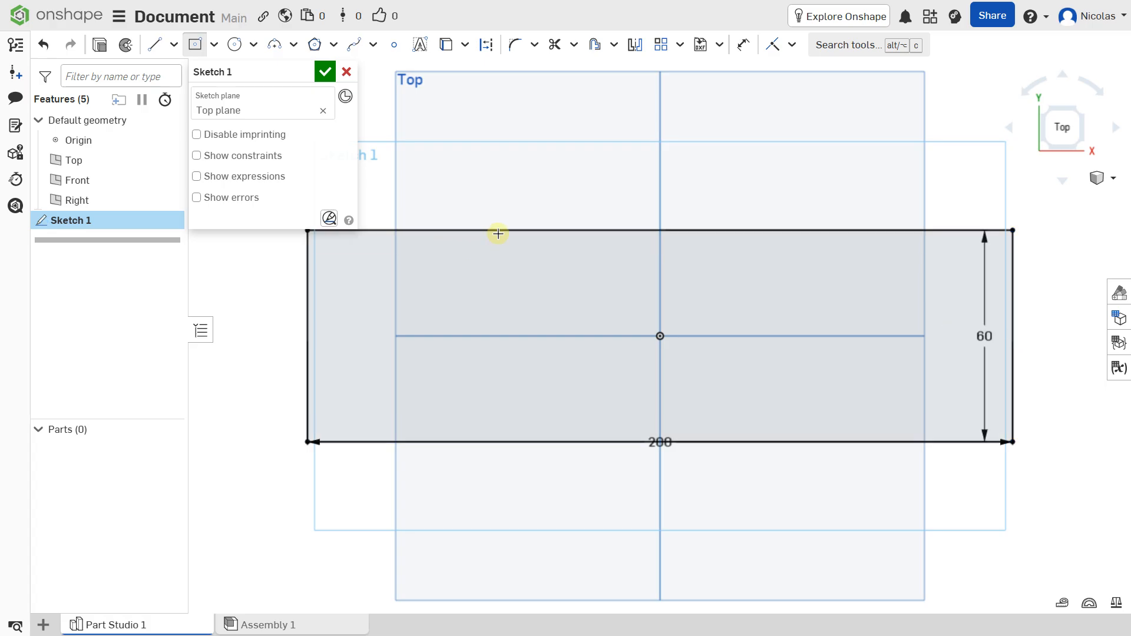
scroll(539, 220, down, 3)
mouse_move(540, 207)
middle_down()
mouse_move(577, 185)
mouse_move(604, 224)
middle_up()
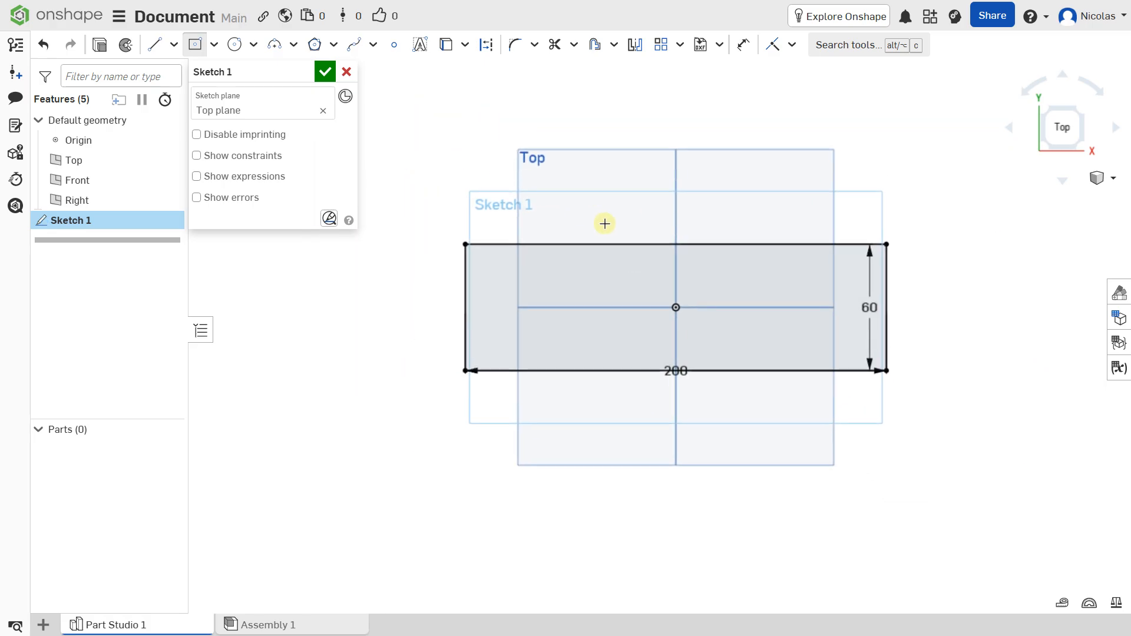
click(794, 46)
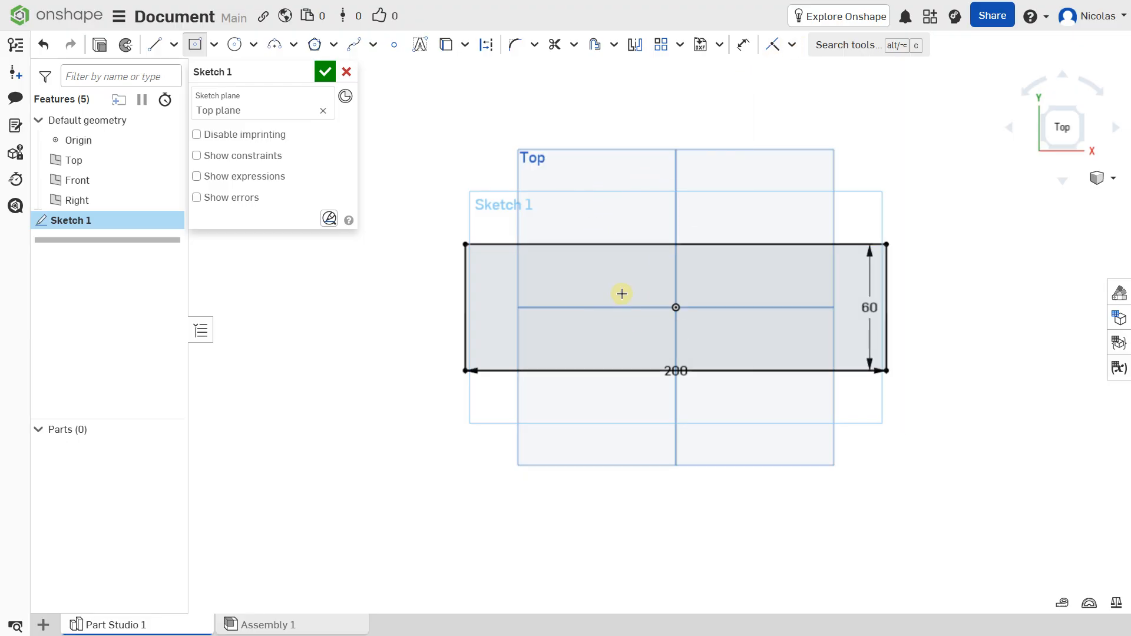
mouse_move(618, 293)
right_down()
mouse_move(538, 313)
mouse_move(618, 292)
mouse_move(621, 257)
mouse_move(626, 275)
right_up()
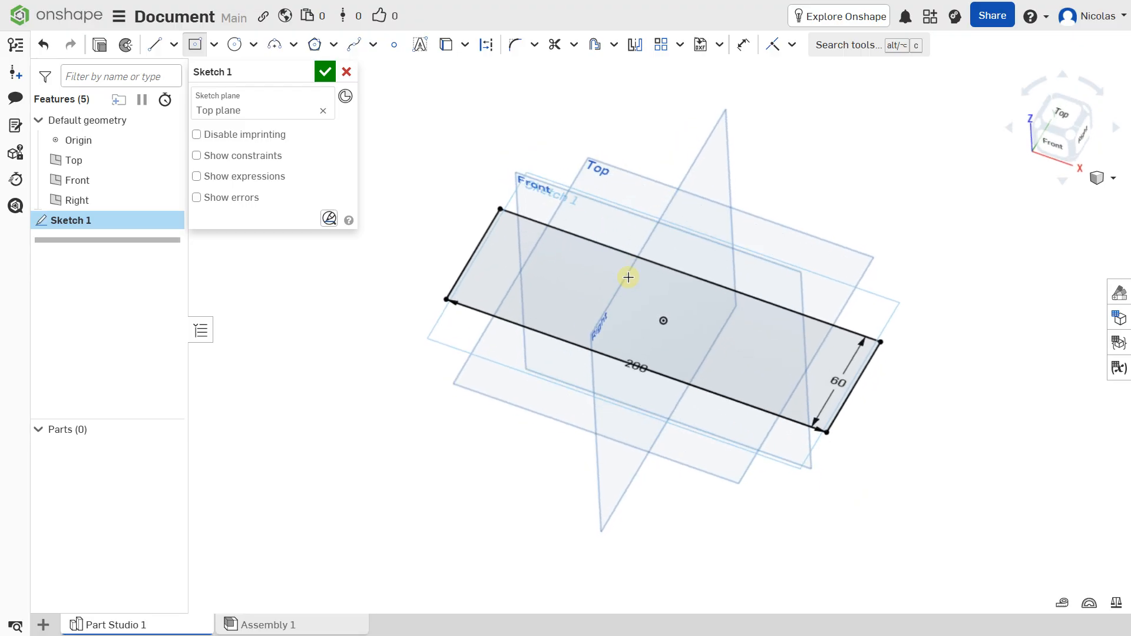
Sketch a center point circle with a 24 mm diameter inside the rectangle, on the horizontal axis left of the origin
click(1060, 114)
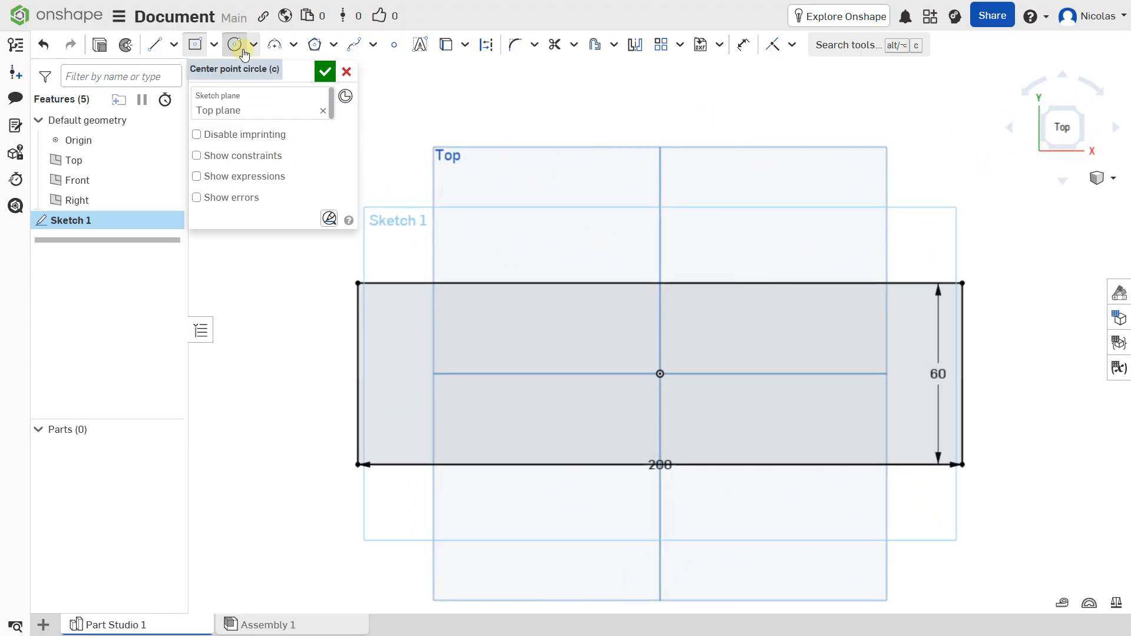
click(234, 44)
click(460, 374)
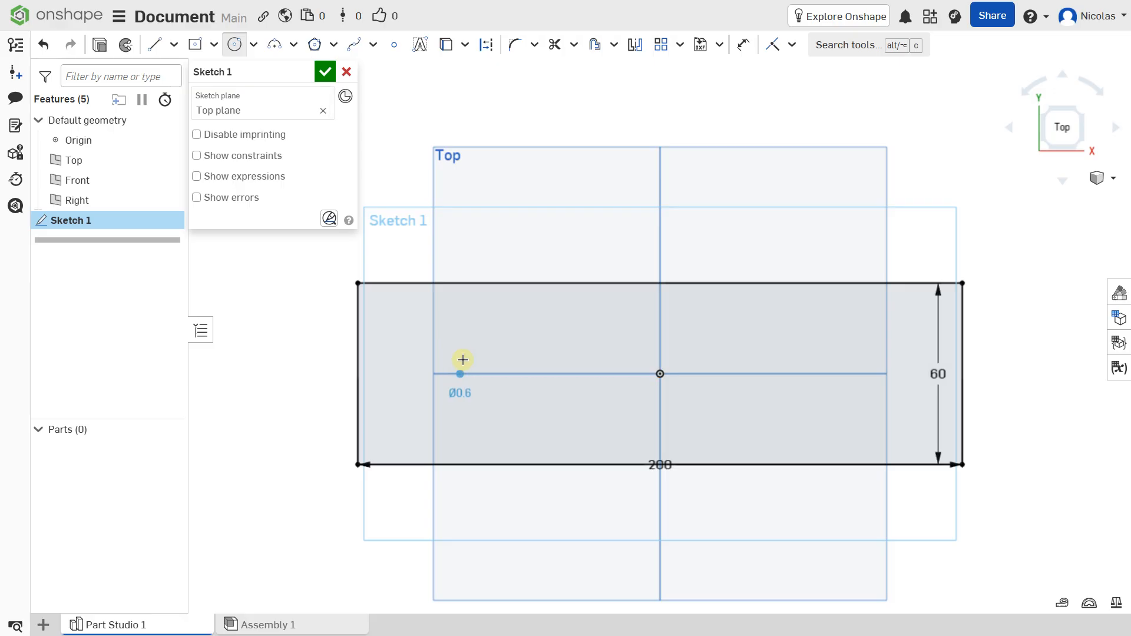
click(466, 334)
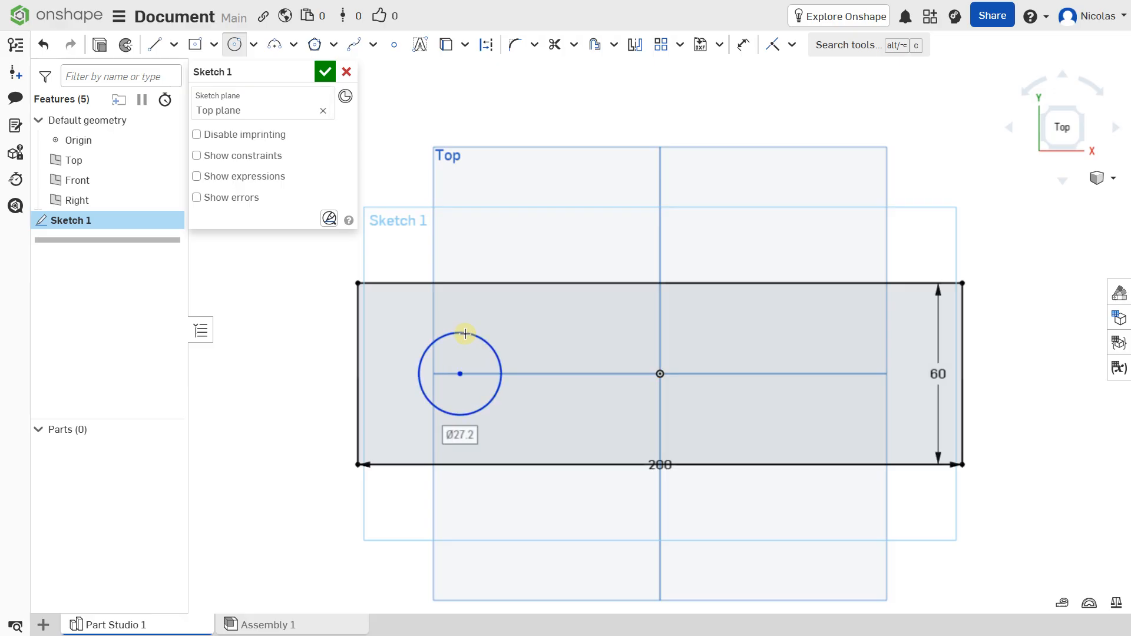
text(24)
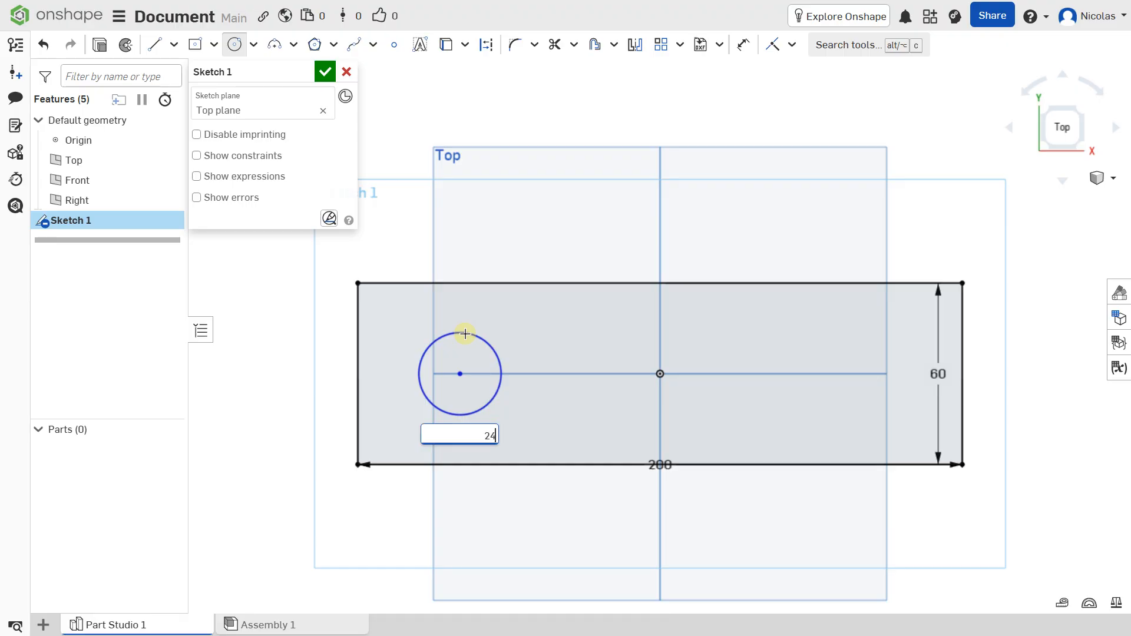
key(Return)
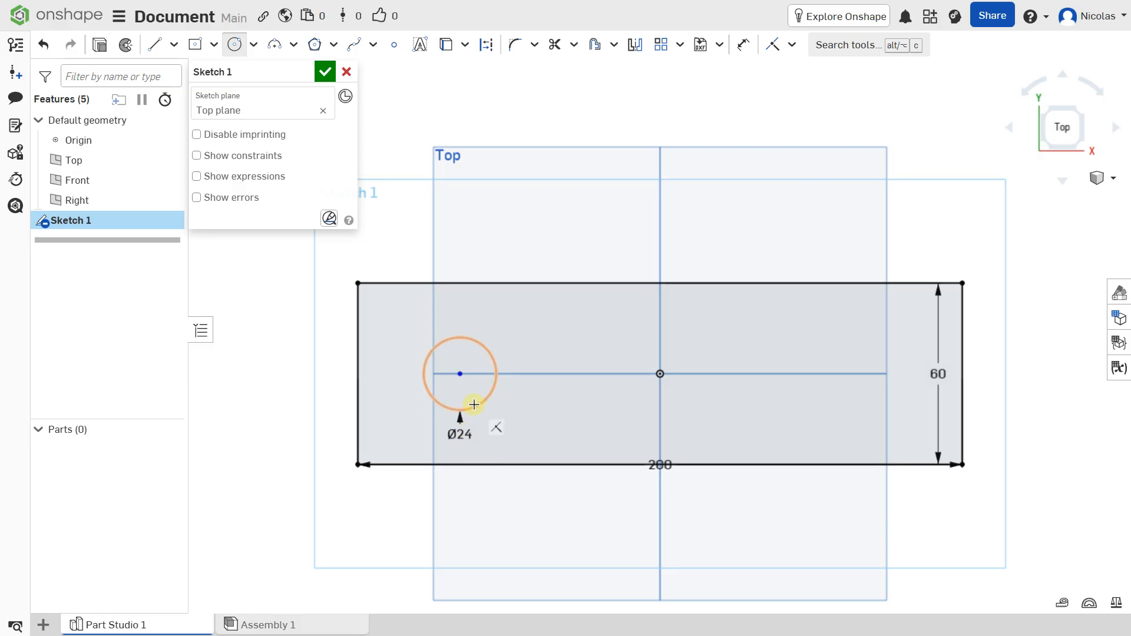
Set the circle's diameter to 28 mm and shift the circle slightly along the horizontal axis toward the origin
double_click(460, 435)
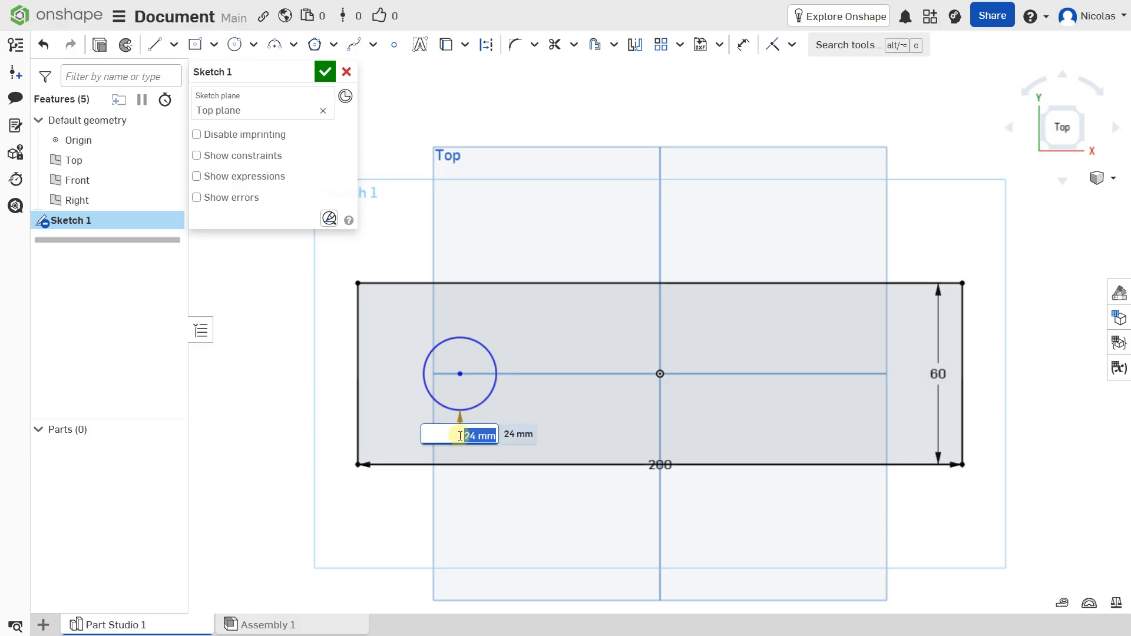
text(28)
key(Return)
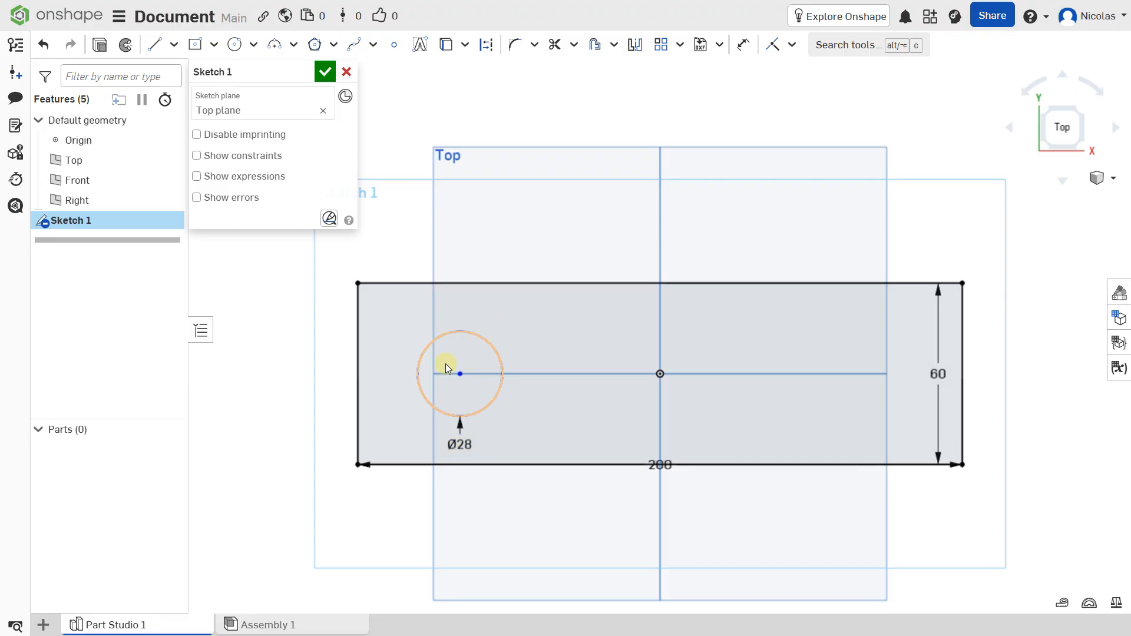
mouse_move(454, 370)
mouse_down()
mouse_move(506, 380)
mouse_move(447, 379)
mouse_move(472, 373)
mouse_up()
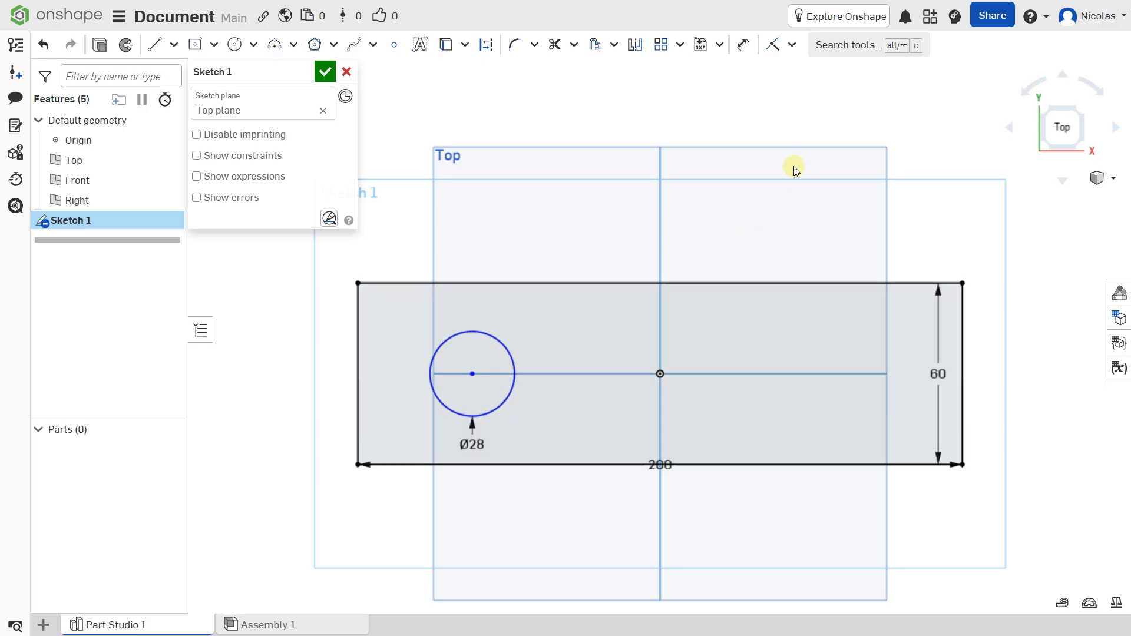
Dimension the distance from the circle's center to the rectangle's left edge as 30 mm
click(743, 44)
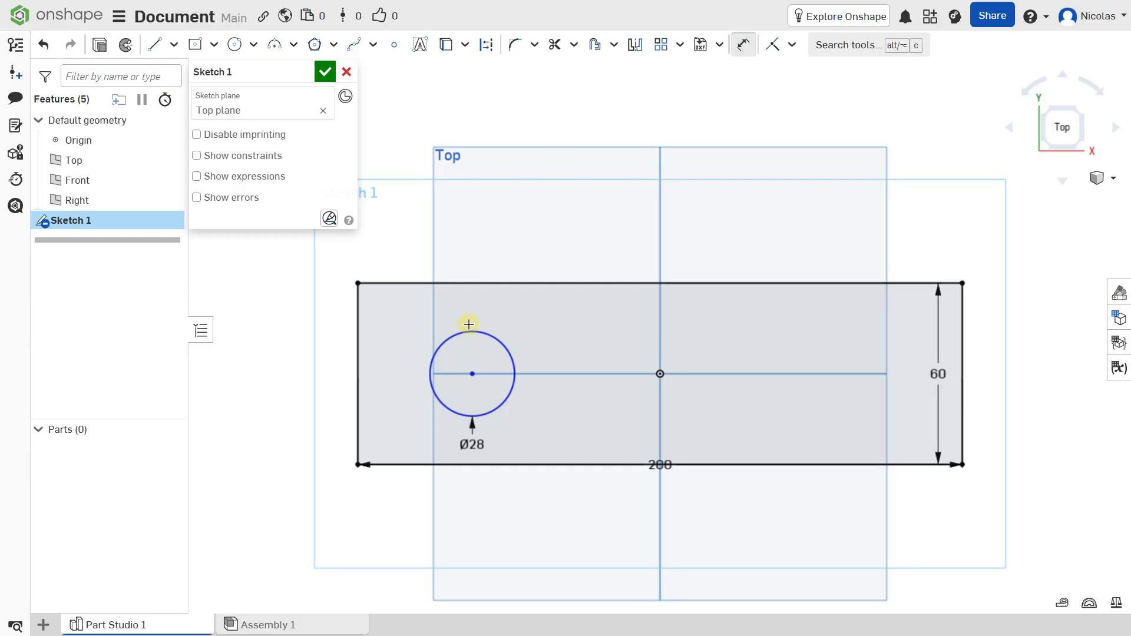
click(471, 370)
click(358, 378)
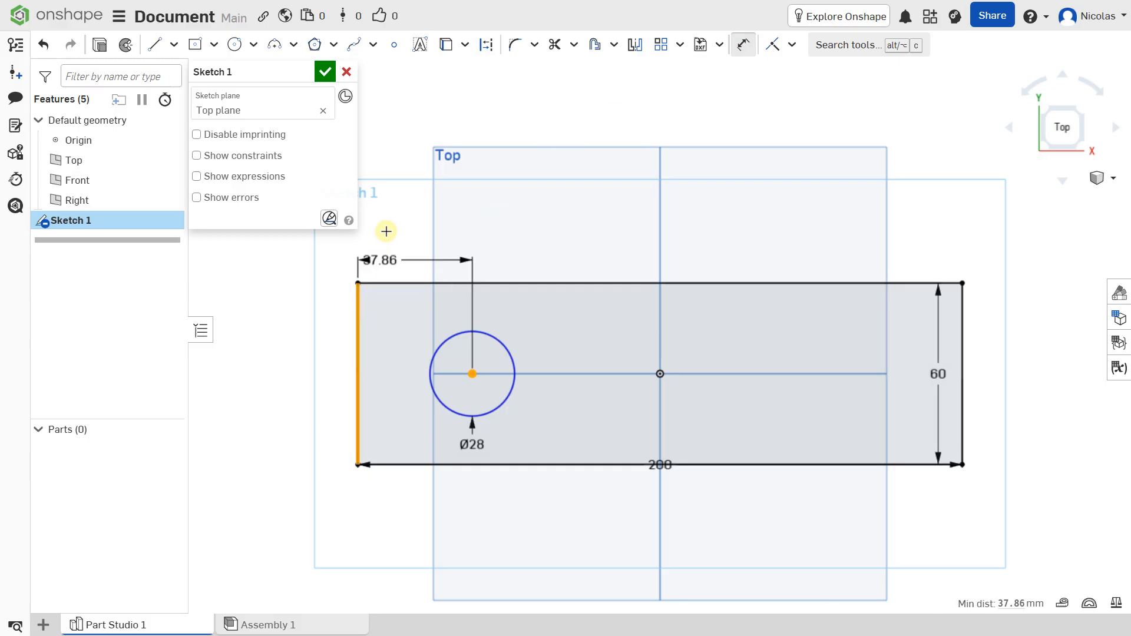
click(416, 216)
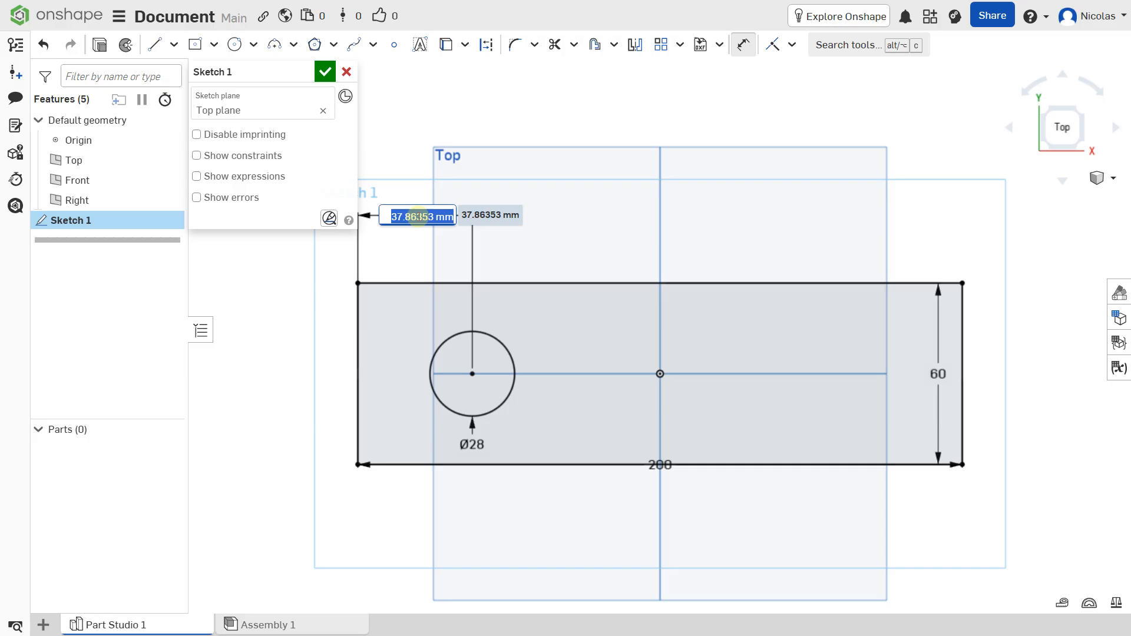
text(4)
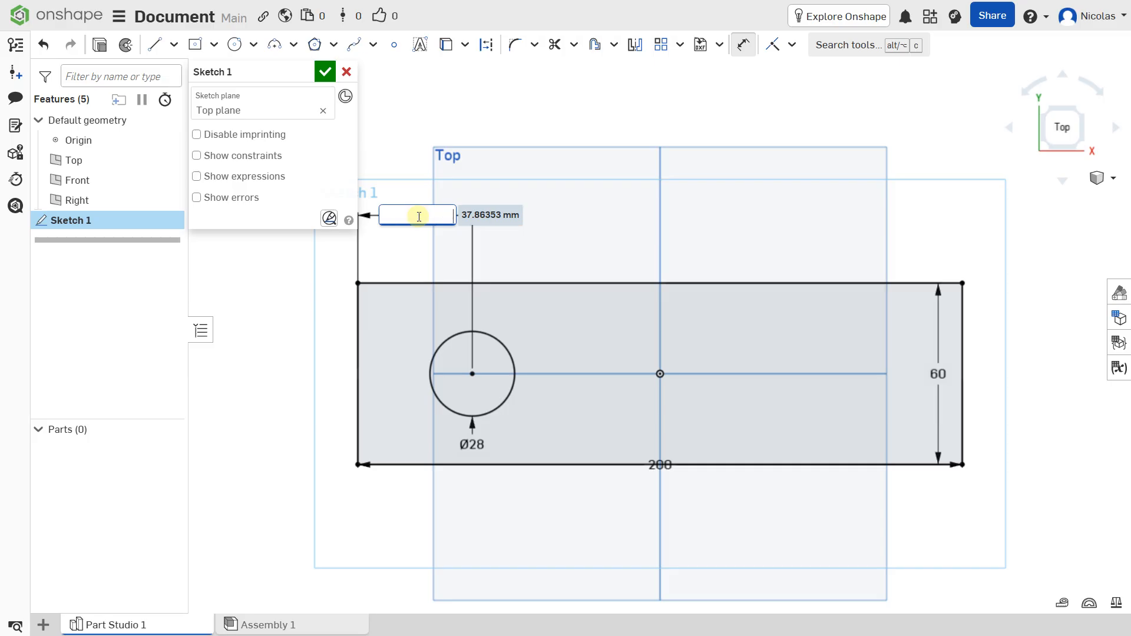
text(0)
key(Return)
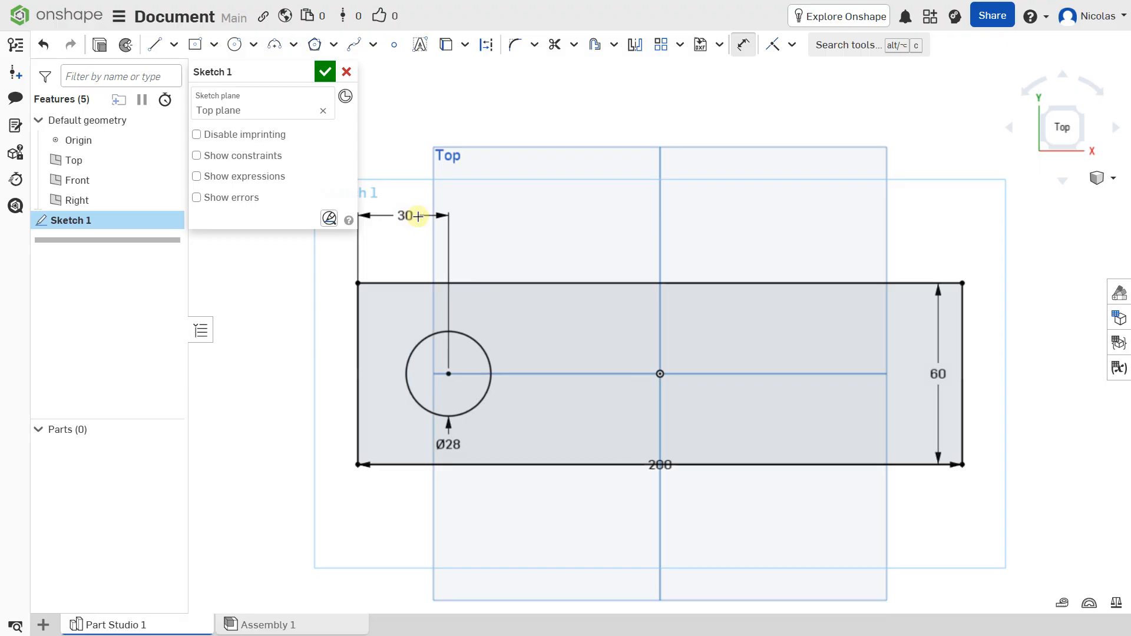
key(Escape)
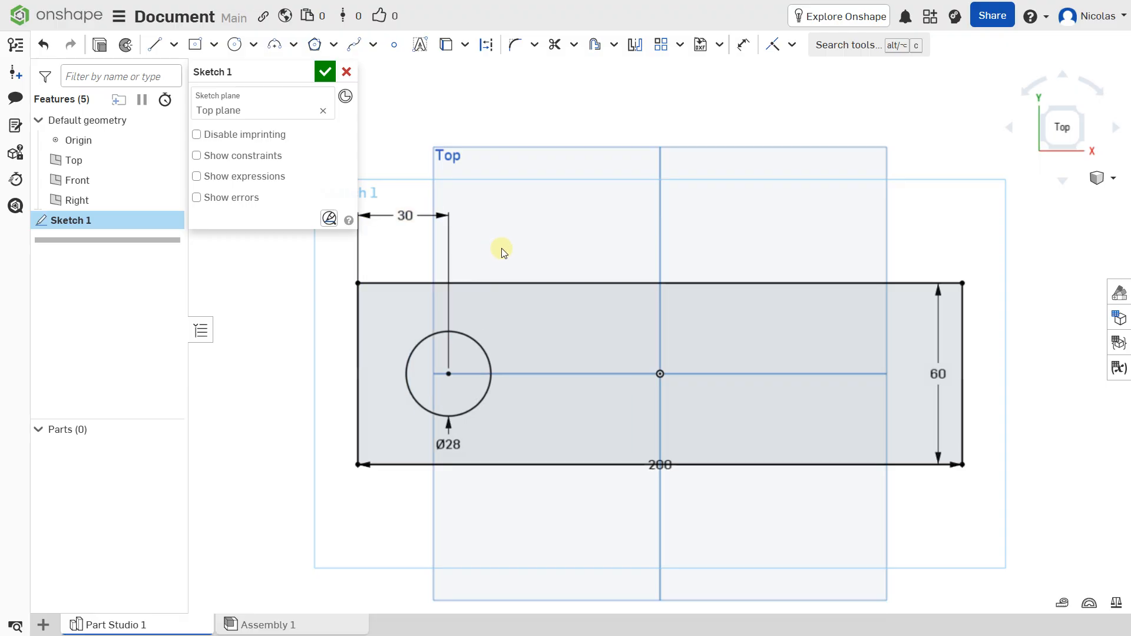
Mirror the circle across the vertical line through the origin and accept the sketch
click(478, 347)
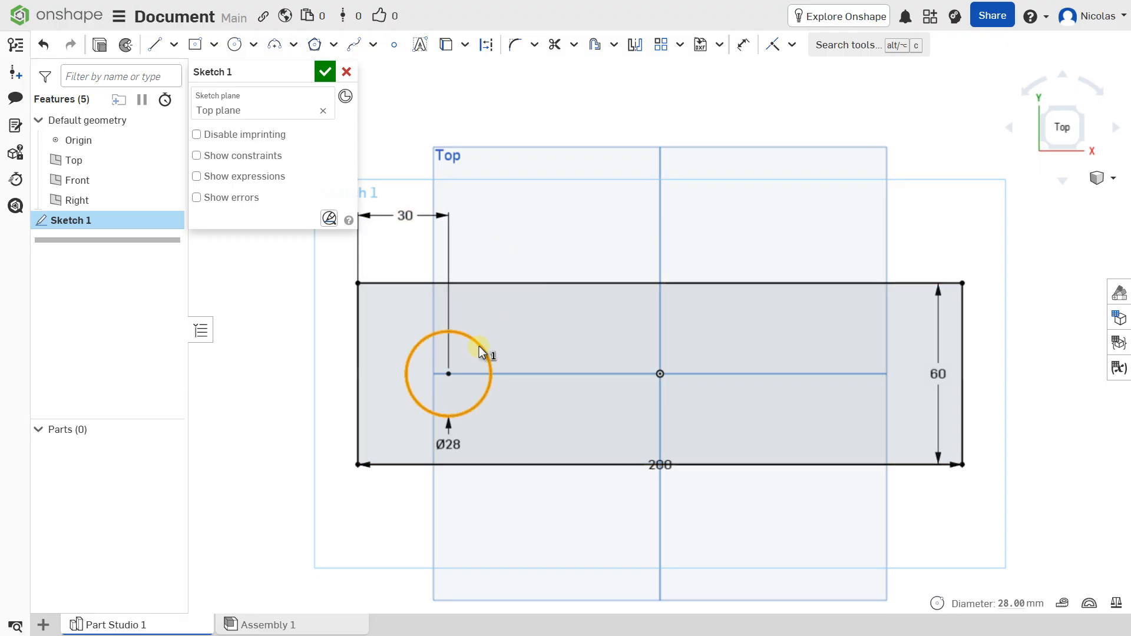
click(634, 45)
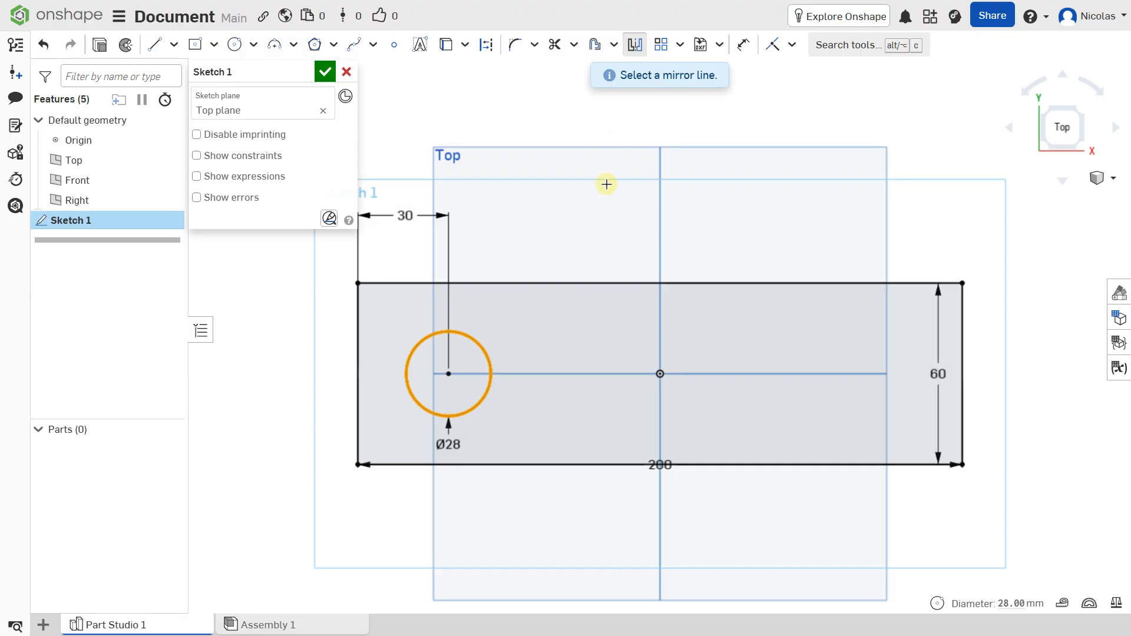
click(659, 318)
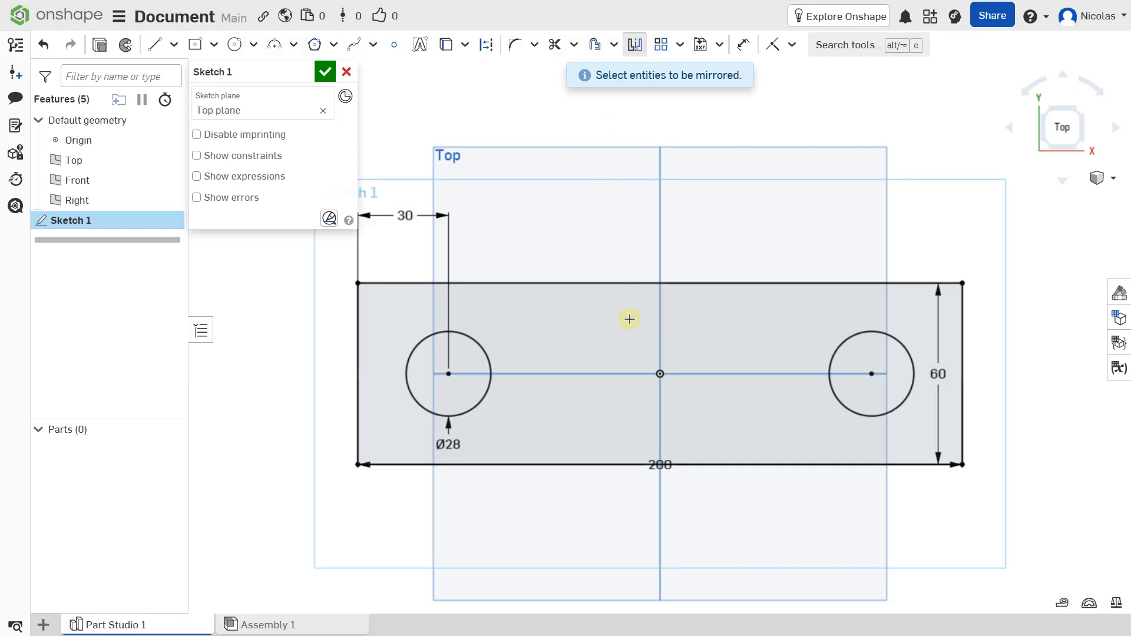
click(325, 72)
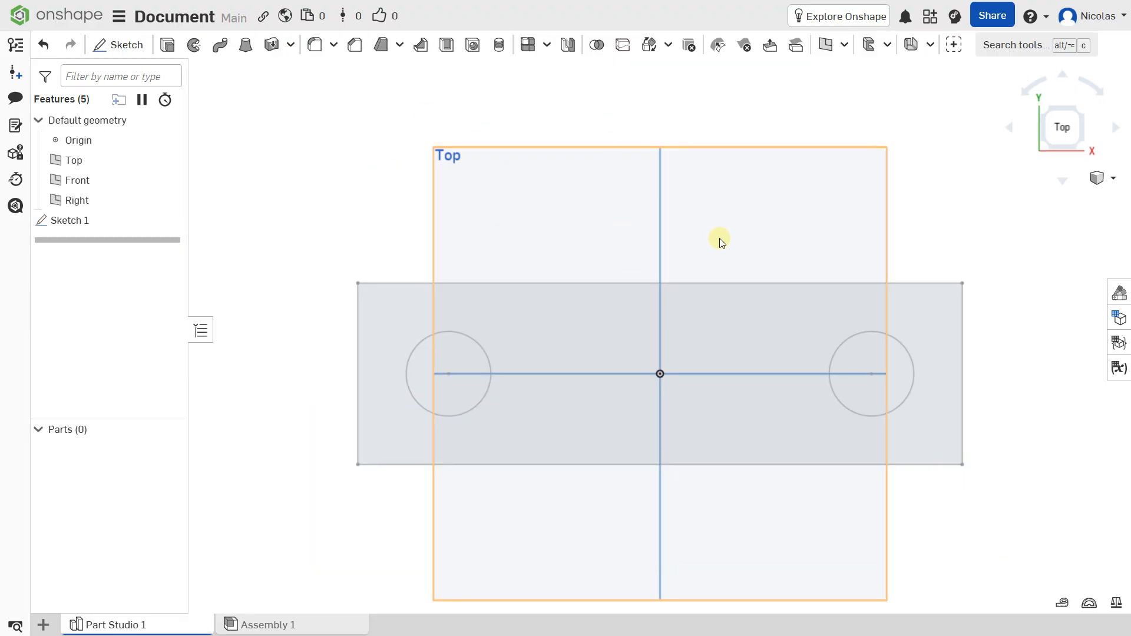
Extrude the rectangular region around the two circles as a new solid with a blind depth of 10 mm
right_drag(720, 239, 716, 214)
scroll(713, 218, down, 3)
middle_drag(705, 224, 620, 228)
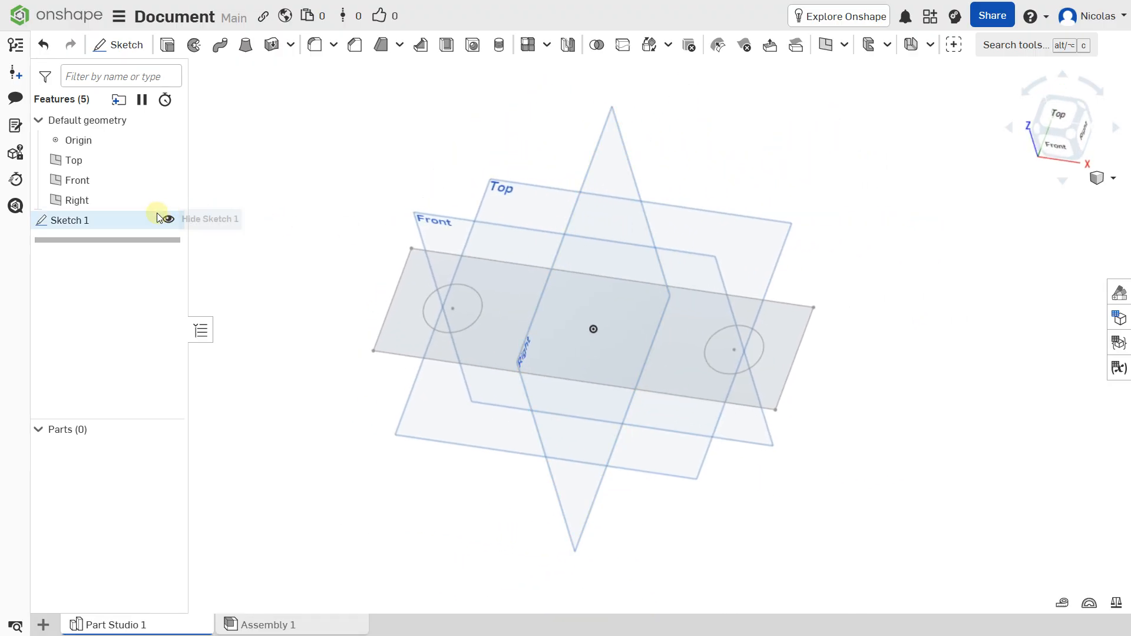
click(168, 45)
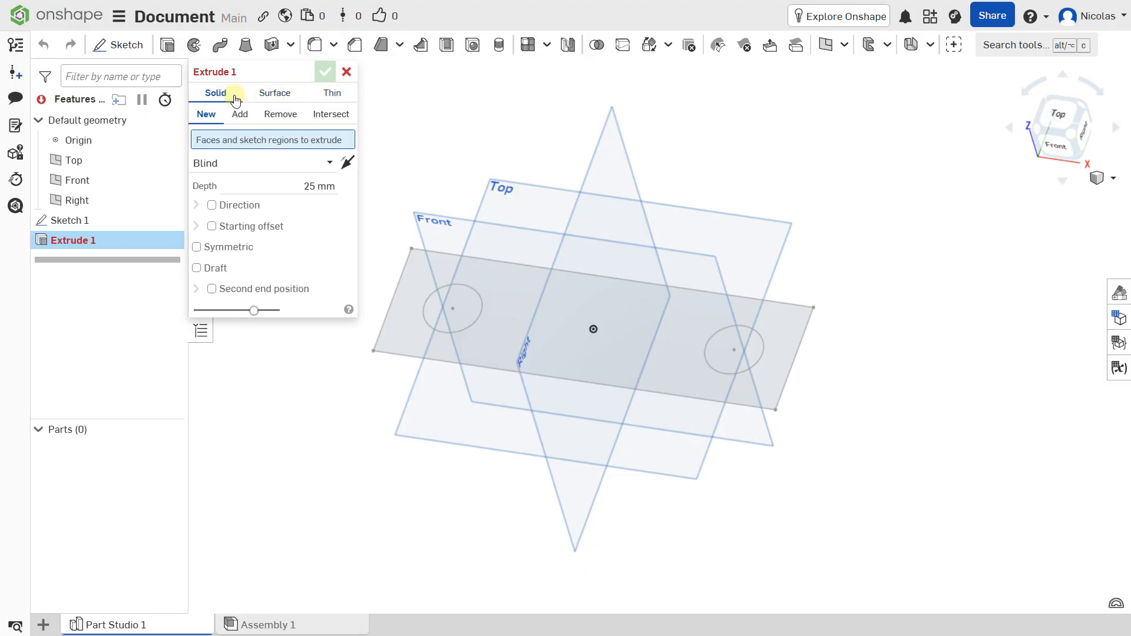
click(503, 282)
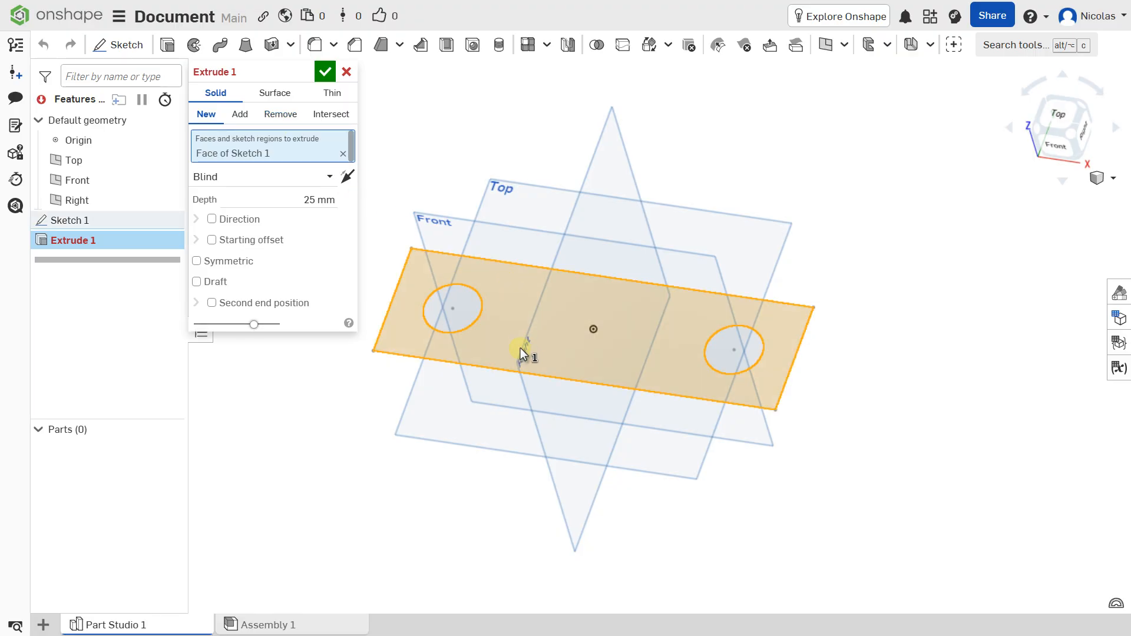
middle_drag(513, 297, 571, 301)
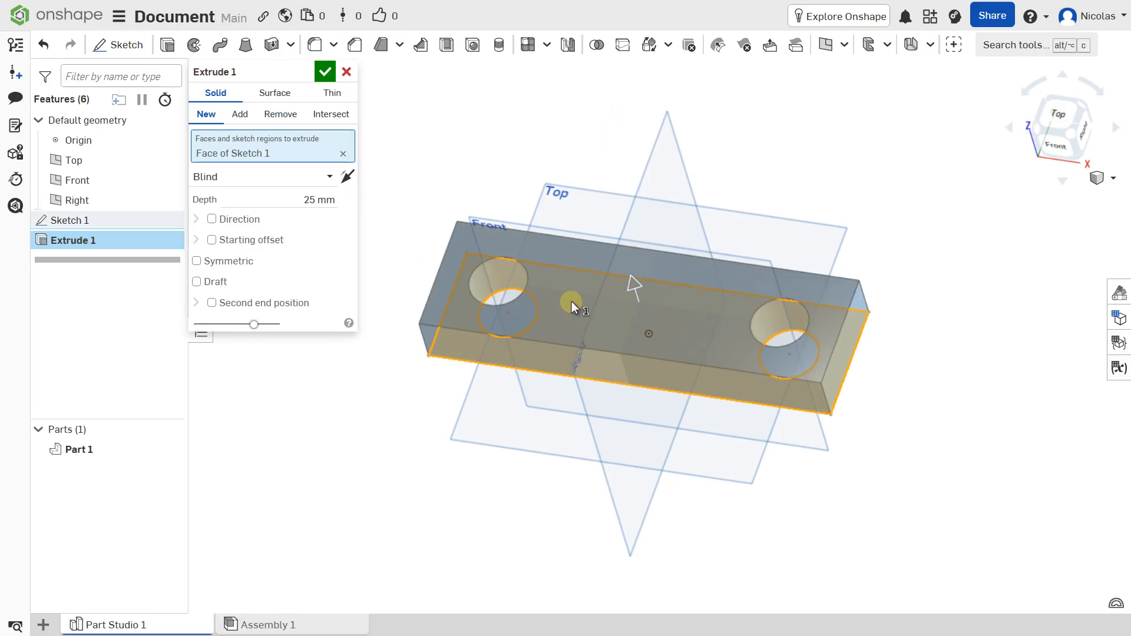
click(314, 204)
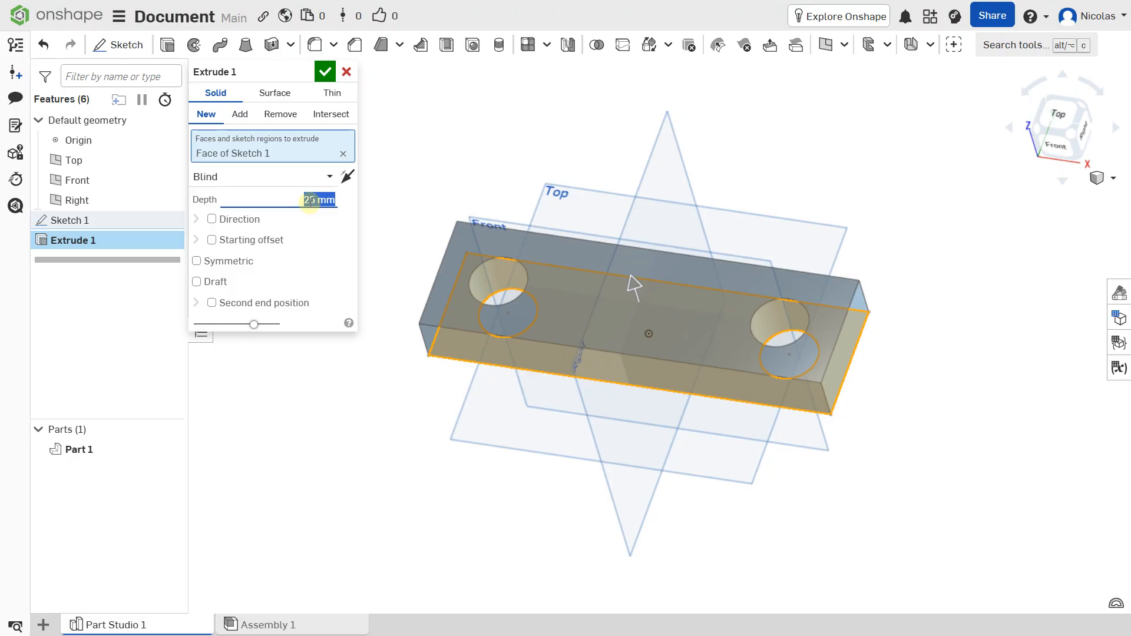
text(10)
key(Return)
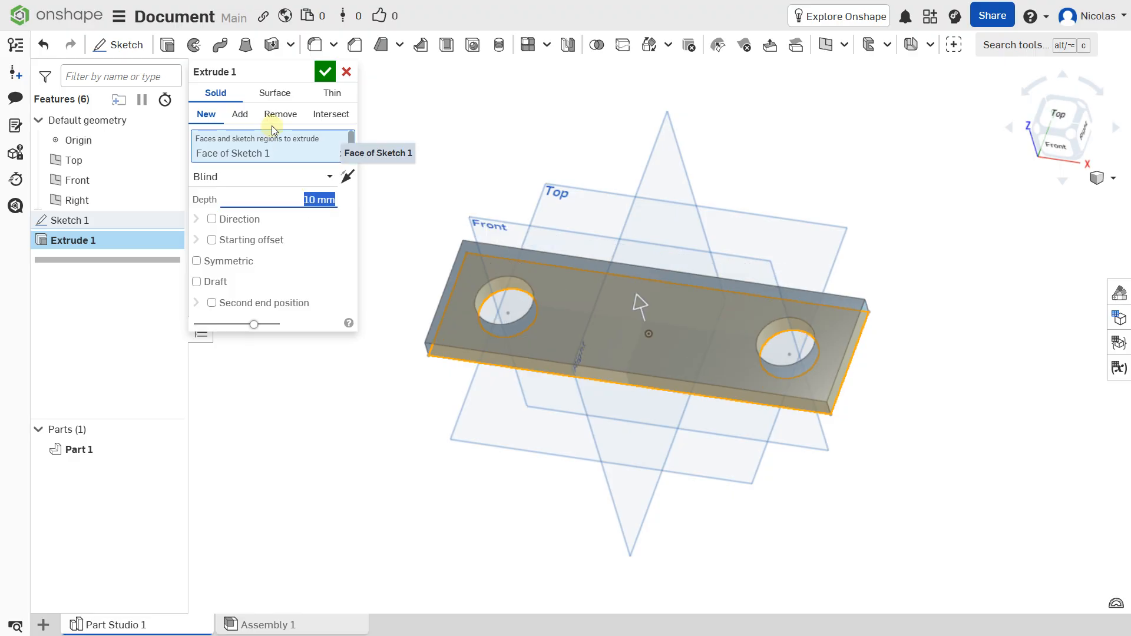
click(325, 72)
Start a new sketch on the Right plane and view it from the Right orientation
mouse_move(568, 205)
right_down()
mouse_move(532, 231)
mouse_move(582, 201)
mouse_move(559, 187)
right_up()
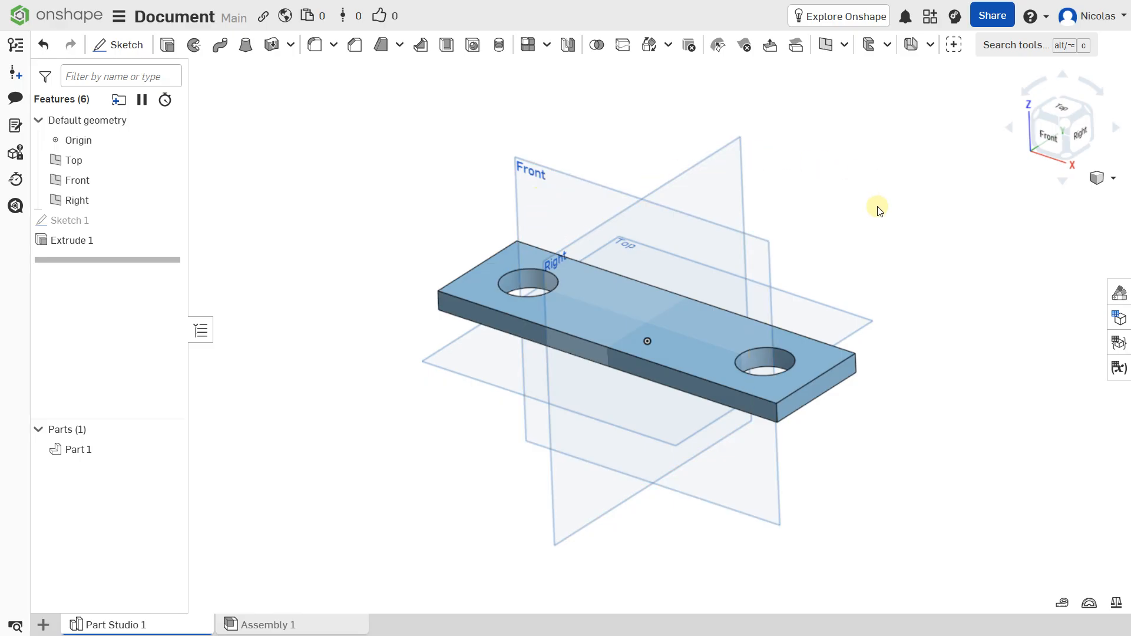
click(598, 235)
key(n)
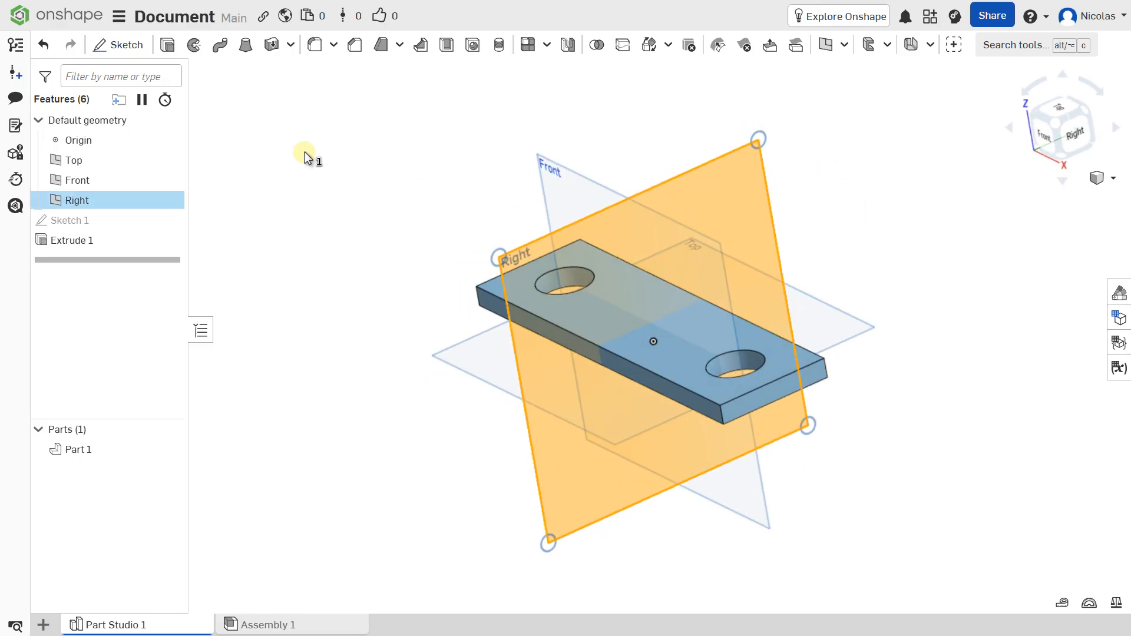
click(121, 45)
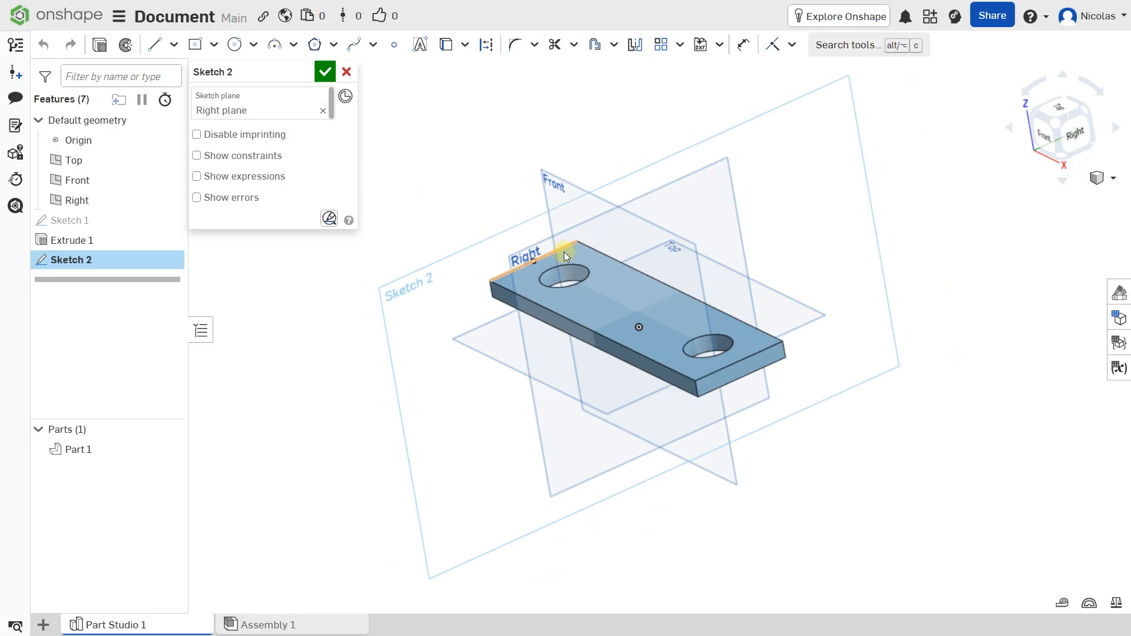
mouse_move(564, 252)
right_down()
mouse_move(635, 238)
mouse_move(512, 239)
mouse_move(457, 214)
mouse_move(581, 216)
right_up()
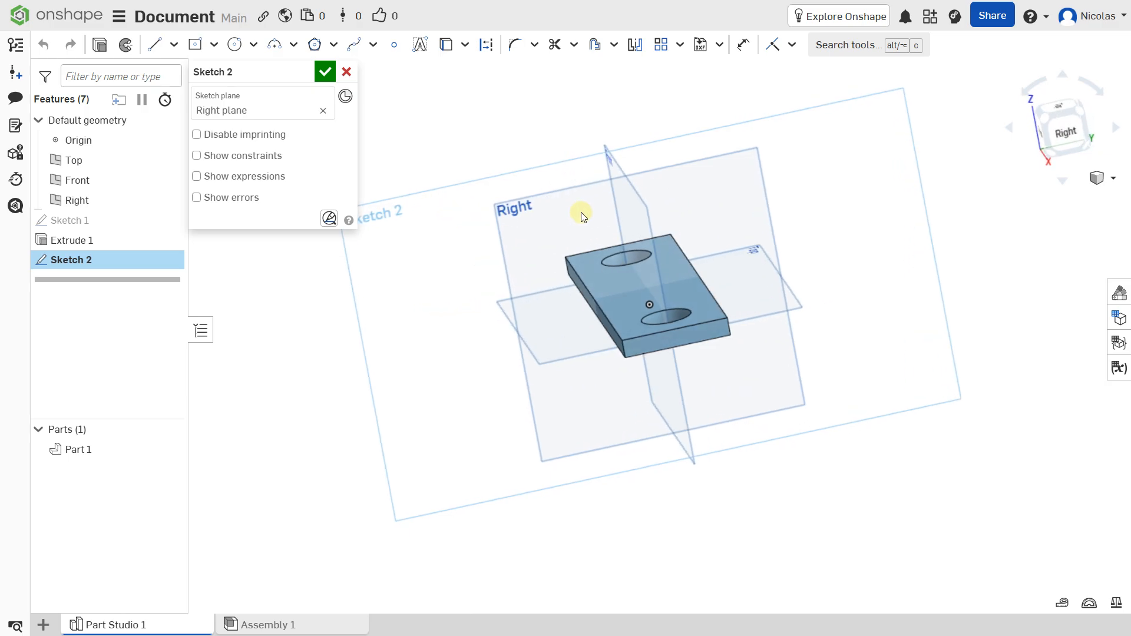
click(1067, 132)
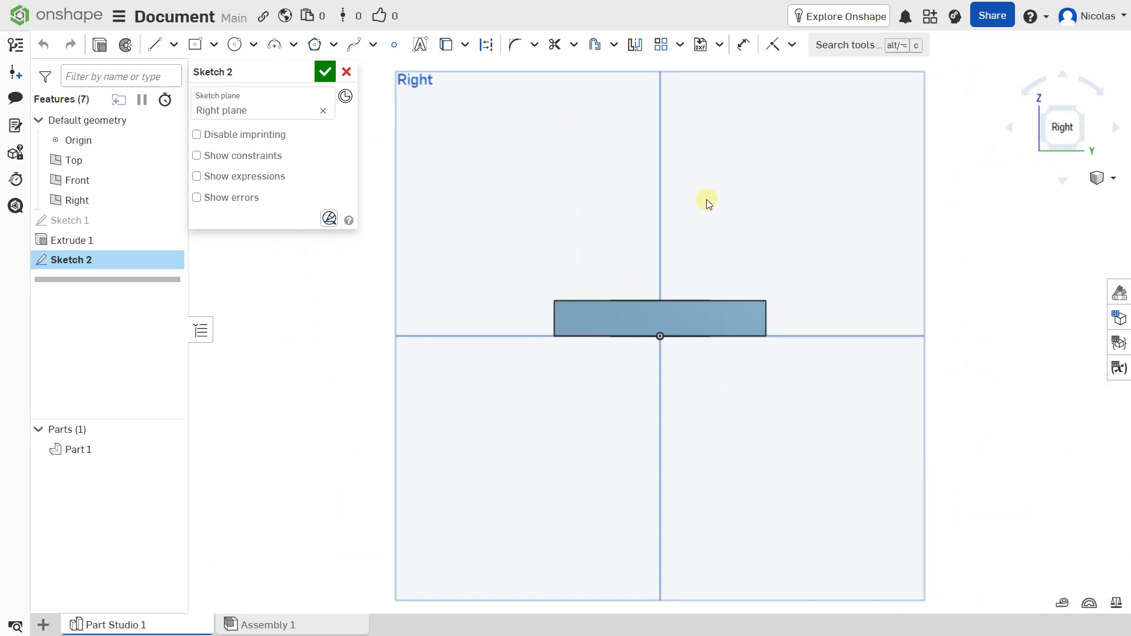
scroll(436, 386, up, 3)
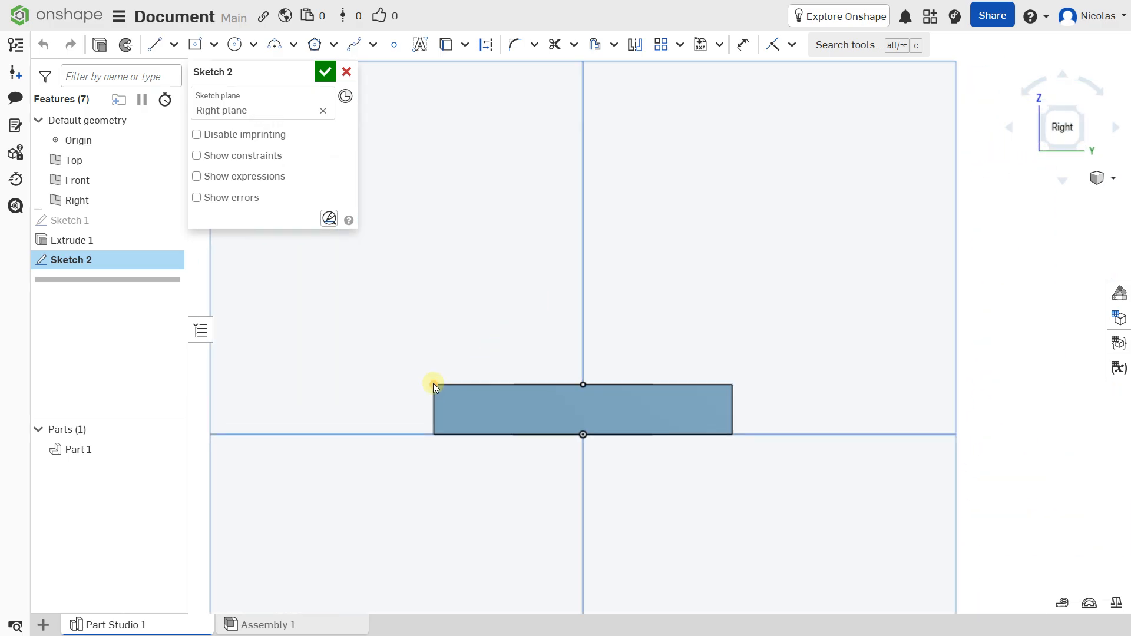
Project the plate's upper edge into the Right plane sketch with the Use (Project/Convert) tool
click(214, 44)
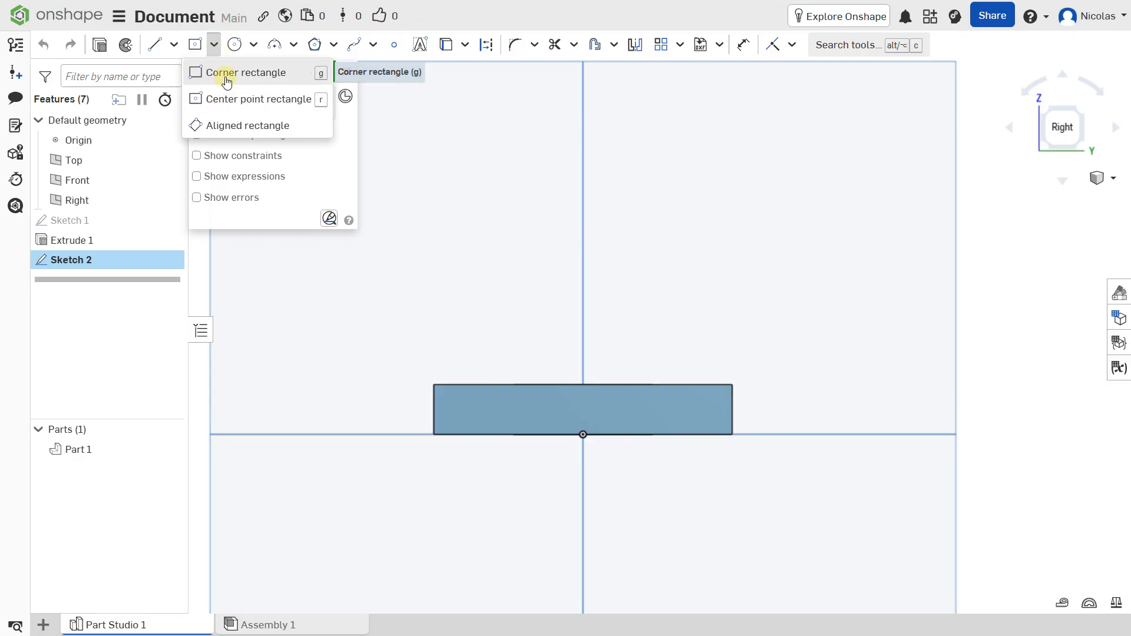
click(226, 74)
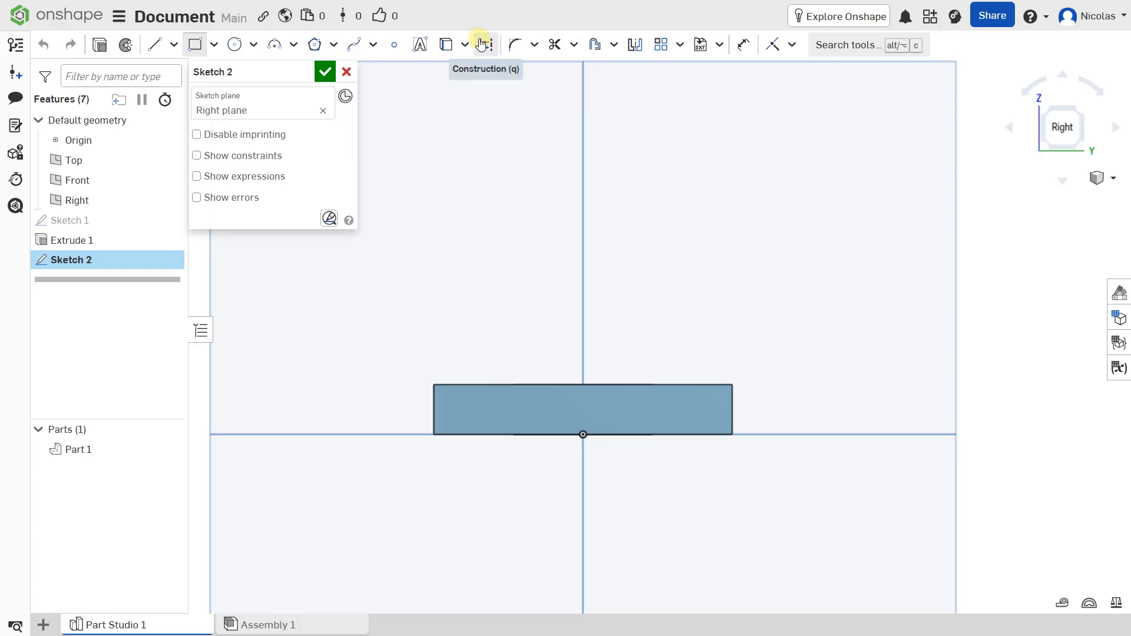
click(445, 44)
click(457, 385)
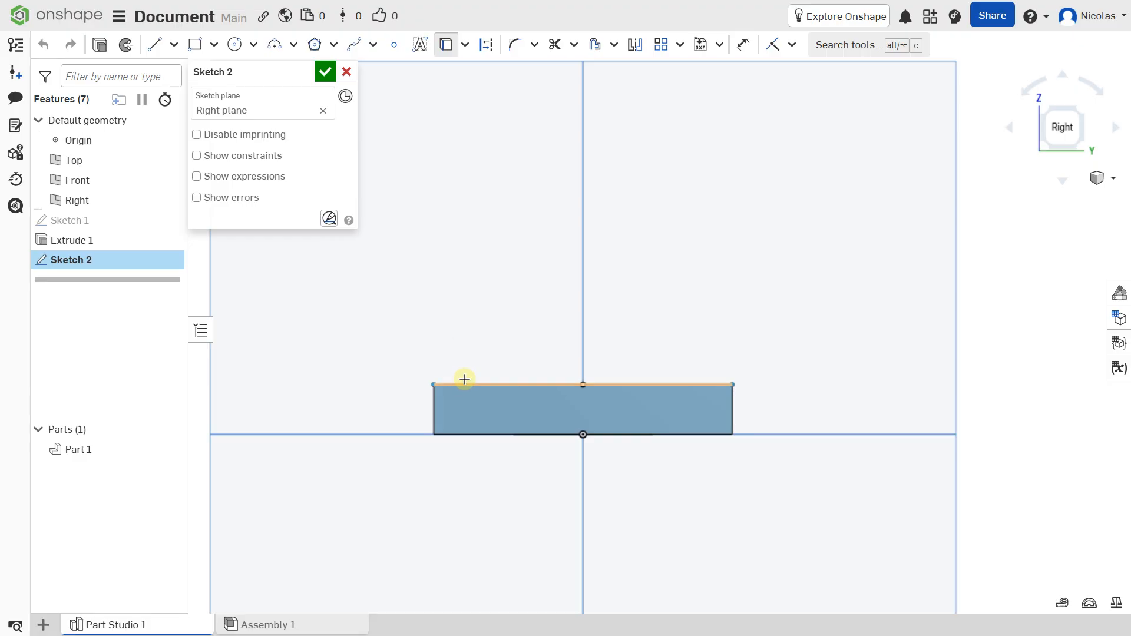
right_drag(477, 343, 518, 354)
middle_drag(493, 338, 747, 371)
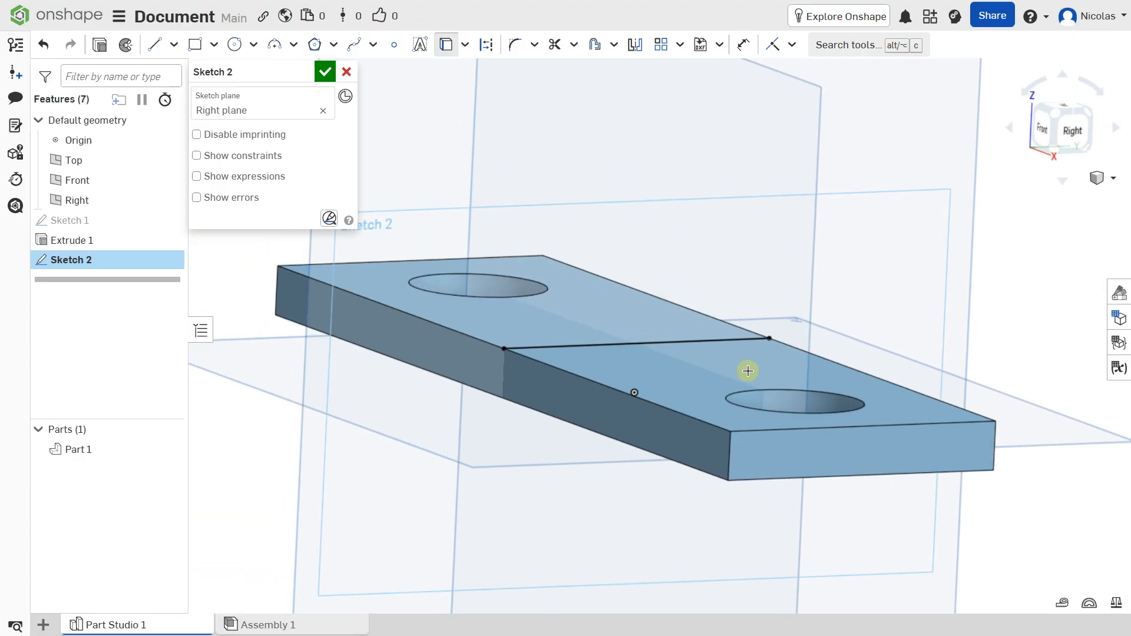
scroll(666, 341, down, 3)
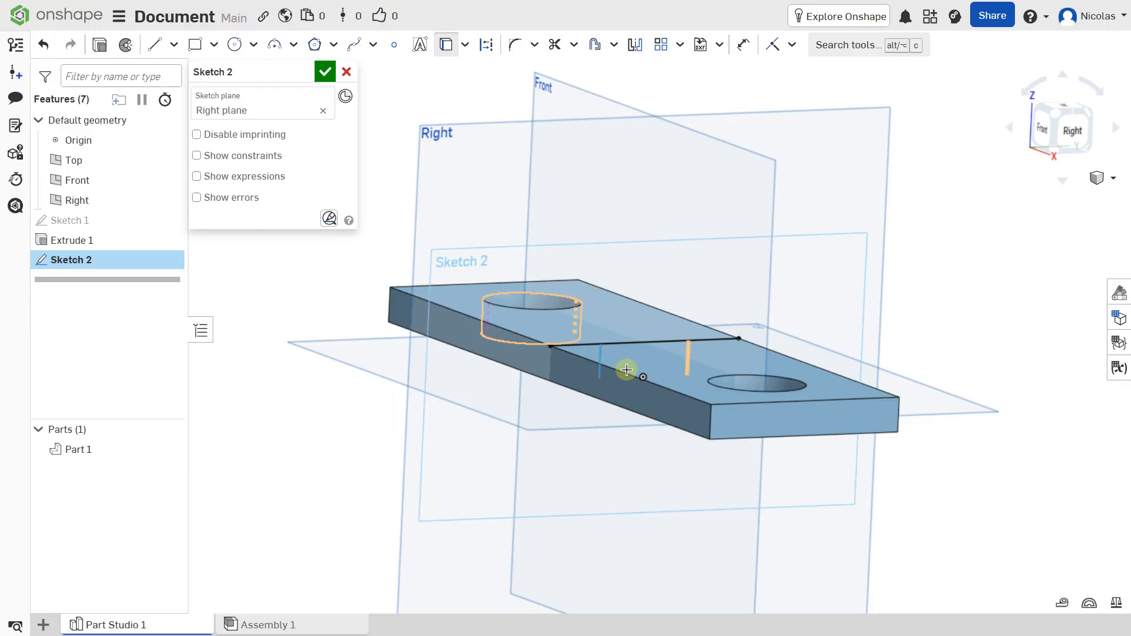
Draw a 60 by 60 mm corner rectangle standing on the plate's projected upper edge in the Right plane sketch
click(1070, 131)
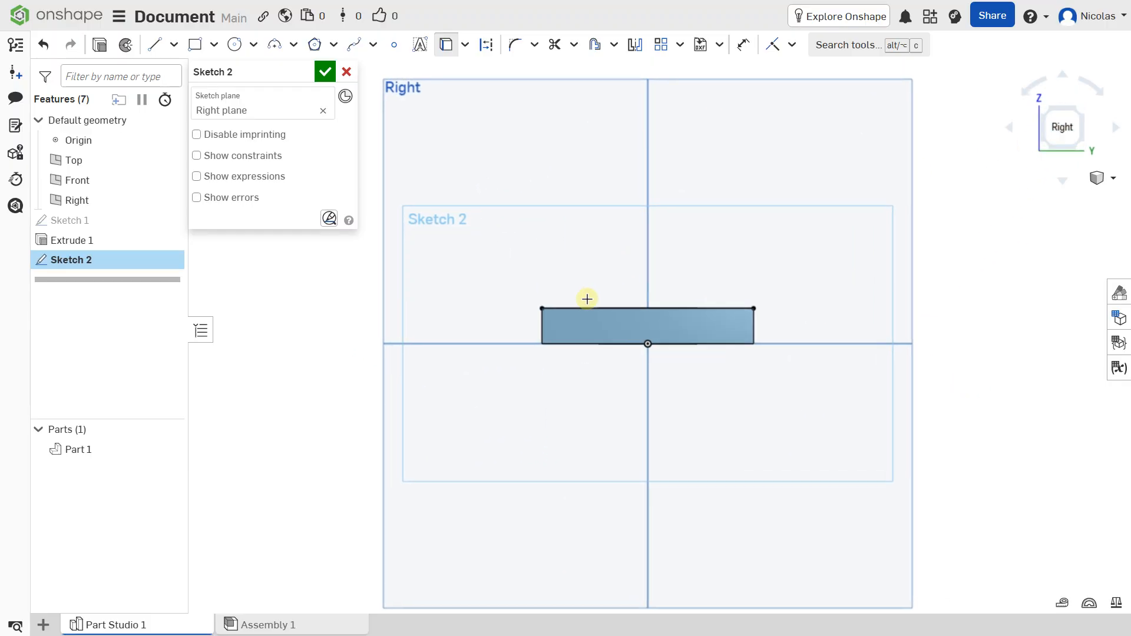
click(194, 44)
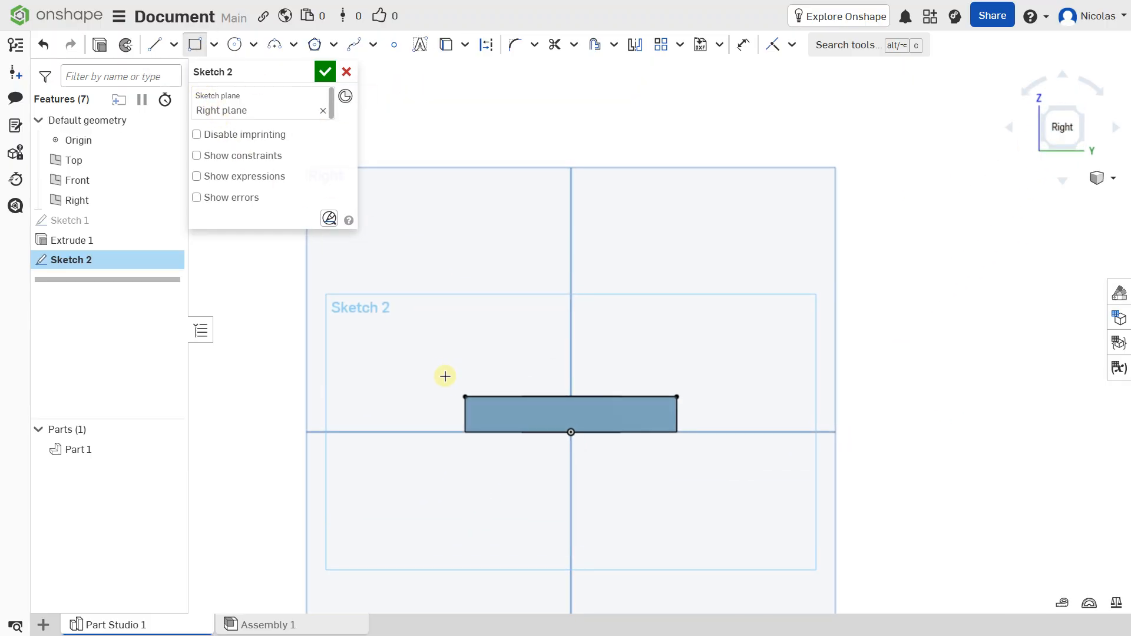
click(466, 396)
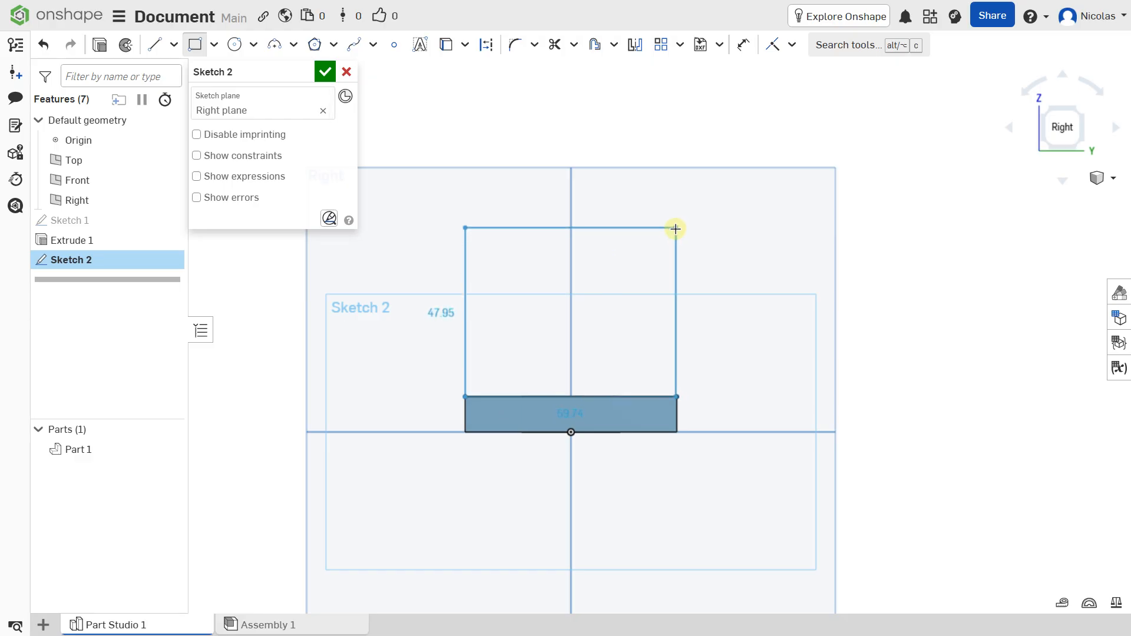
click(675, 228)
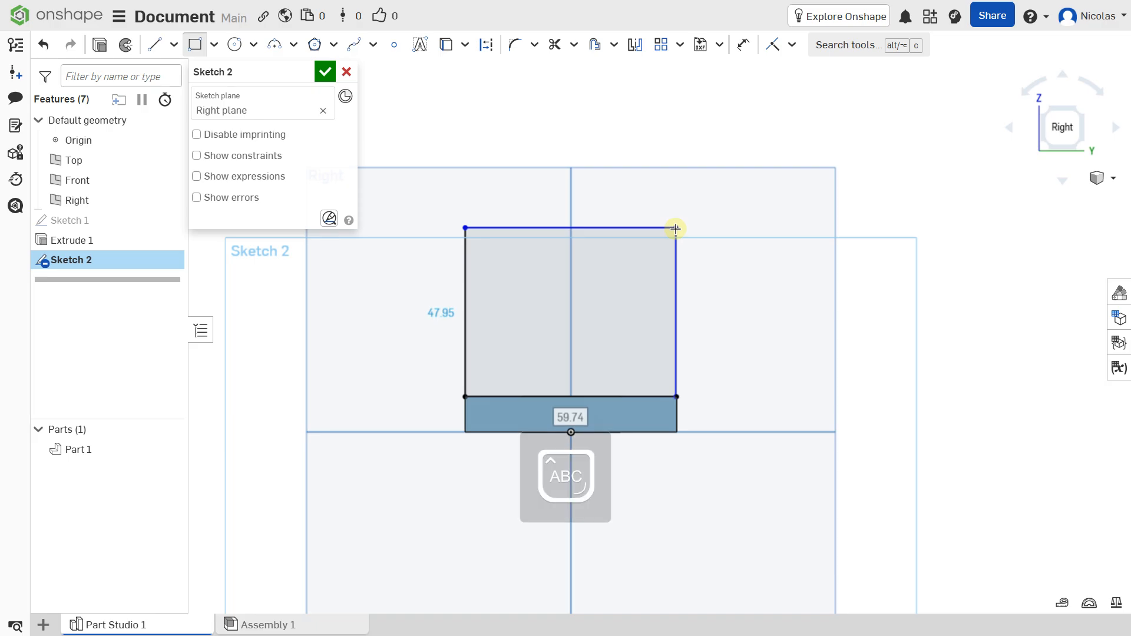
text(60)
key(Tab)
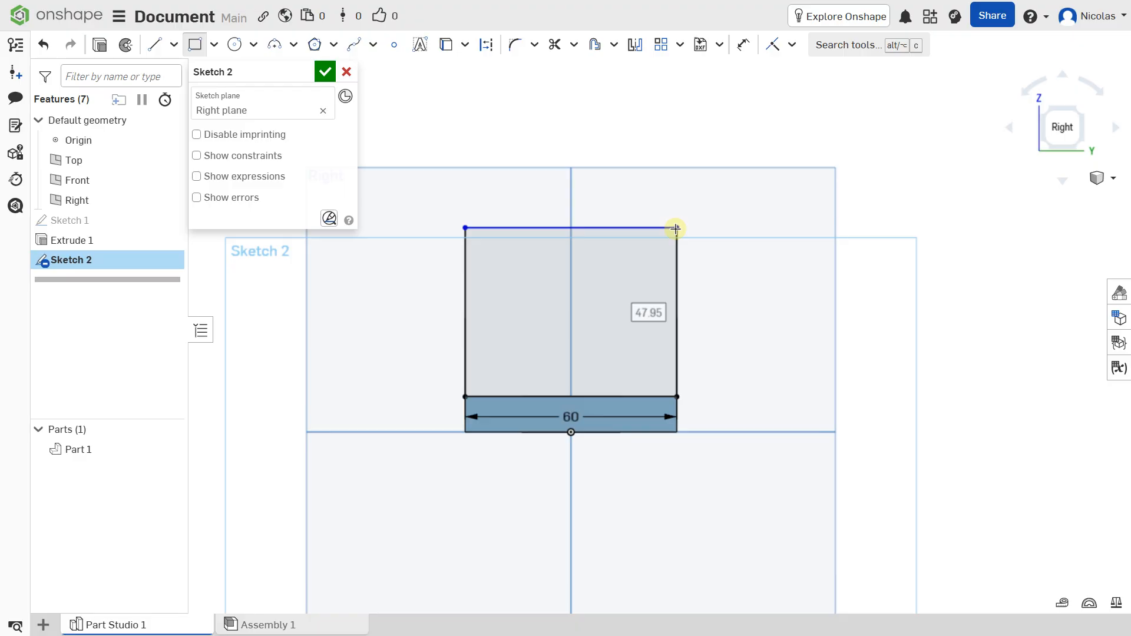
text(60)
key(Return)
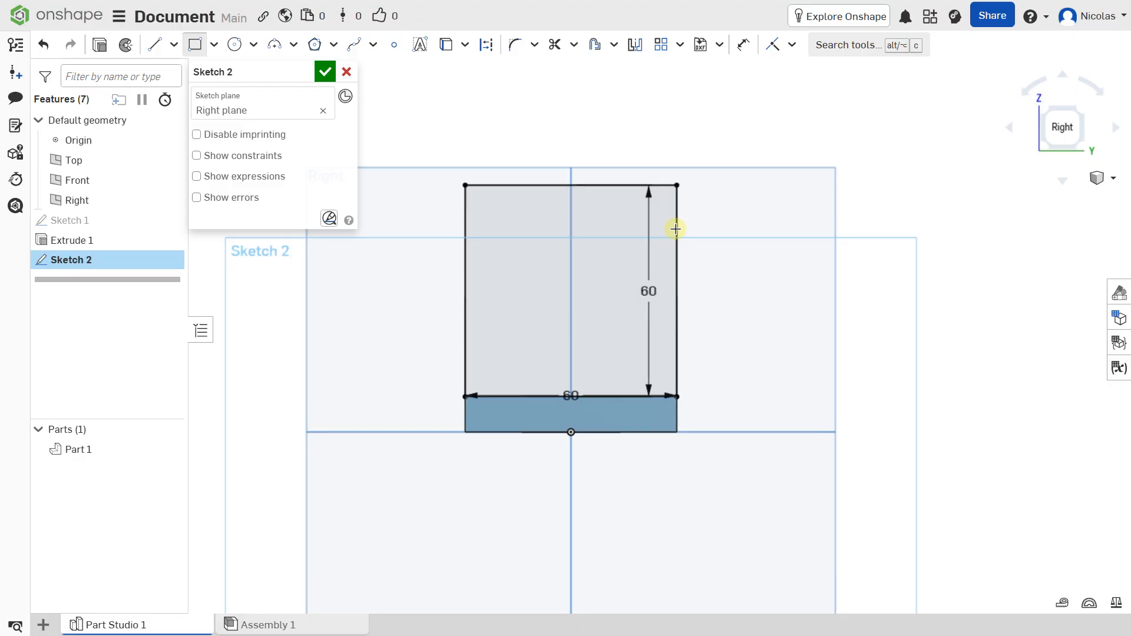
Draw a 40 by 12 mm center point rectangle in the upper part of the square, its center vertically aligned with the origin
middle_drag(563, 184, 558, 237)
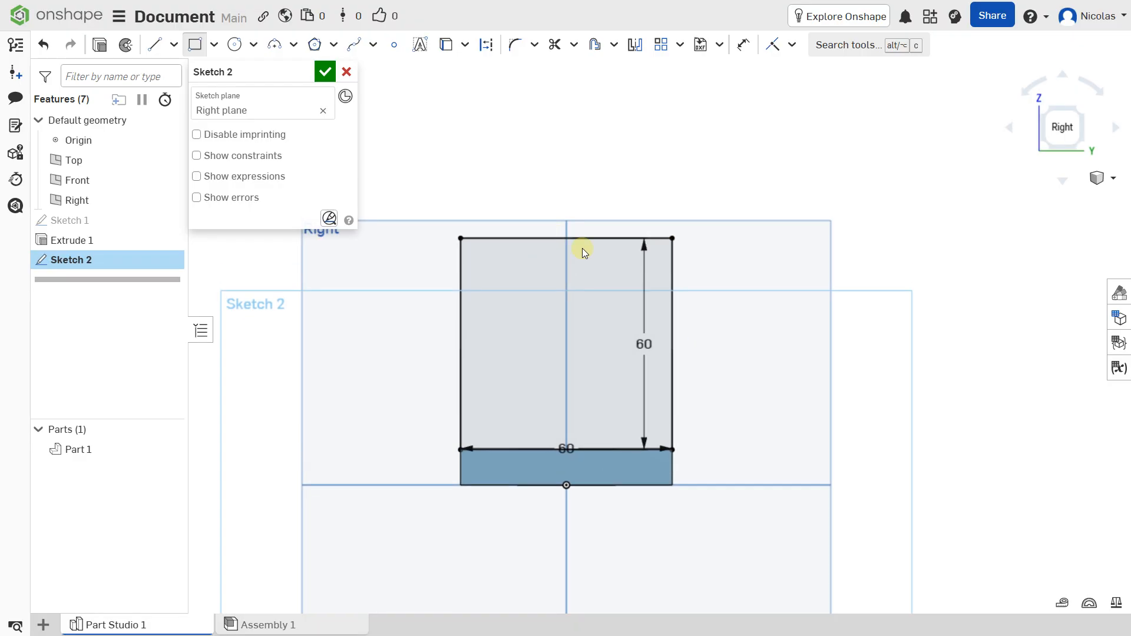
right_click(533, 266)
click(1074, 128)
click(1065, 127)
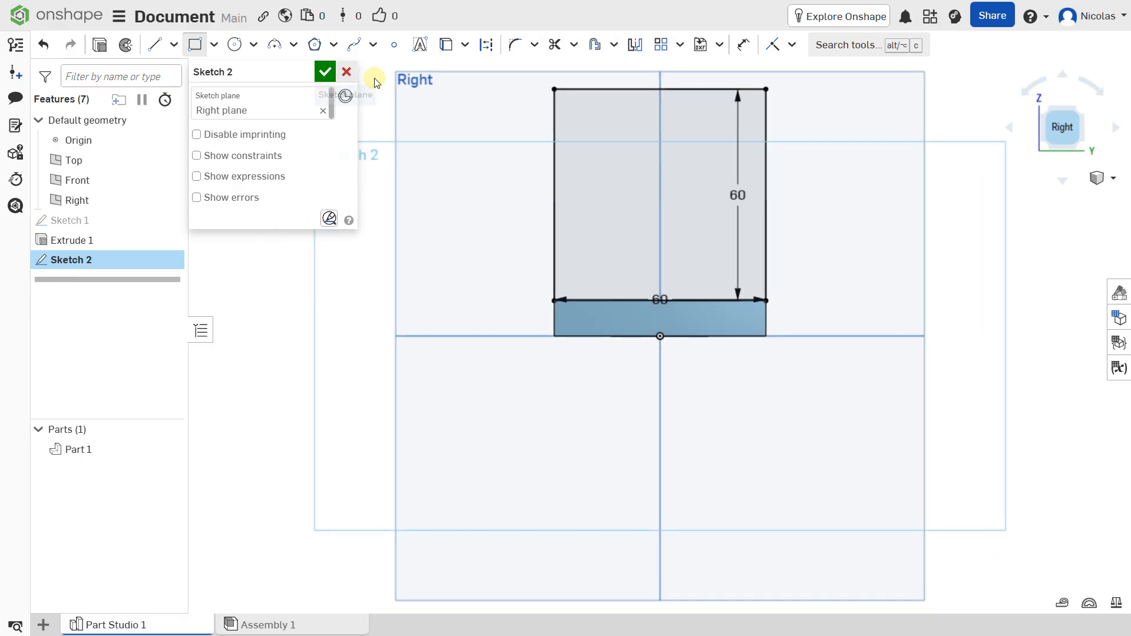
click(214, 45)
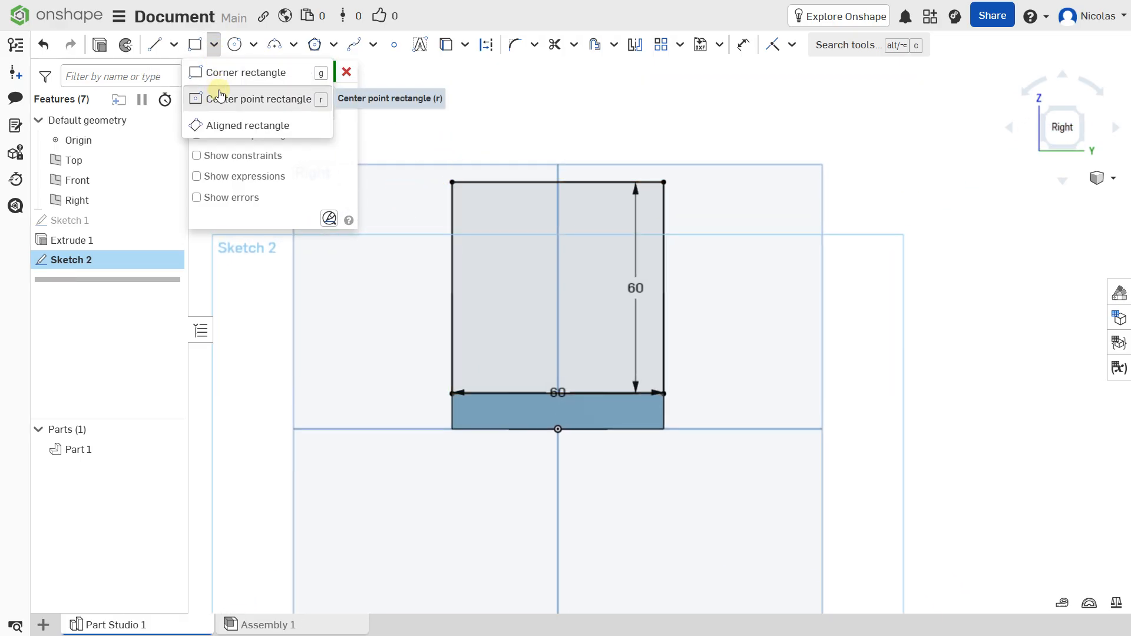
click(220, 97)
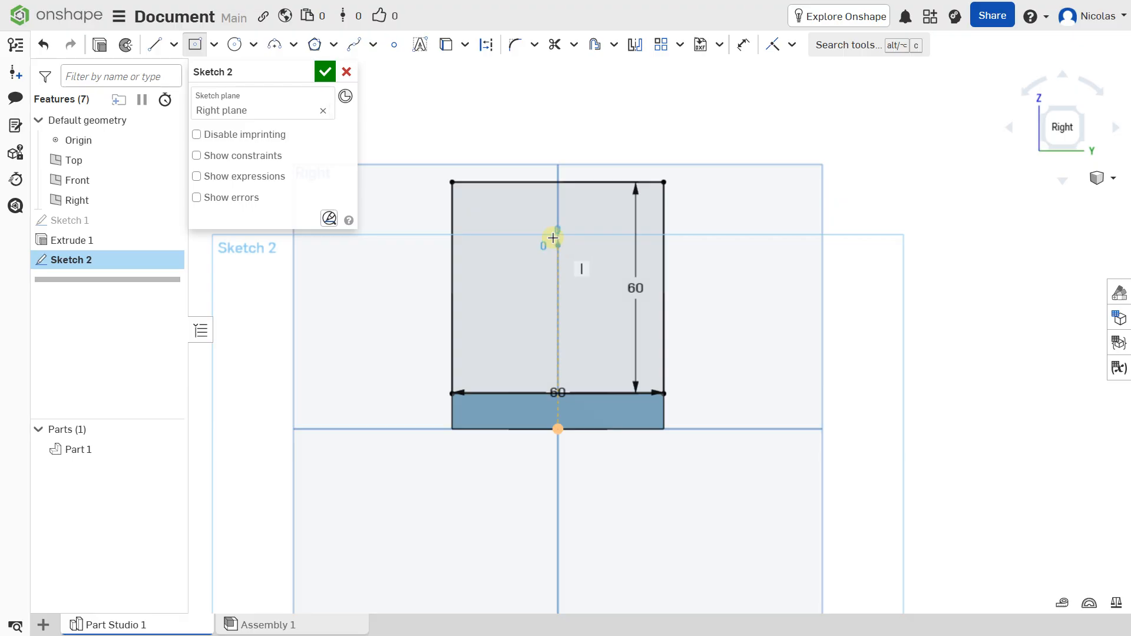
click(558, 245)
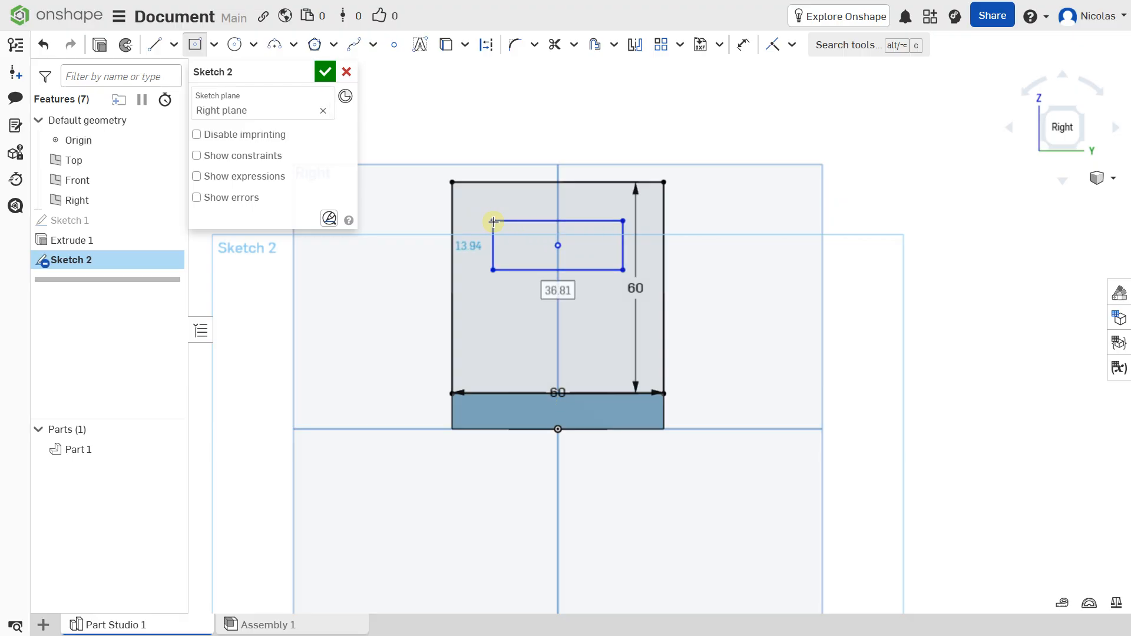
text(40)
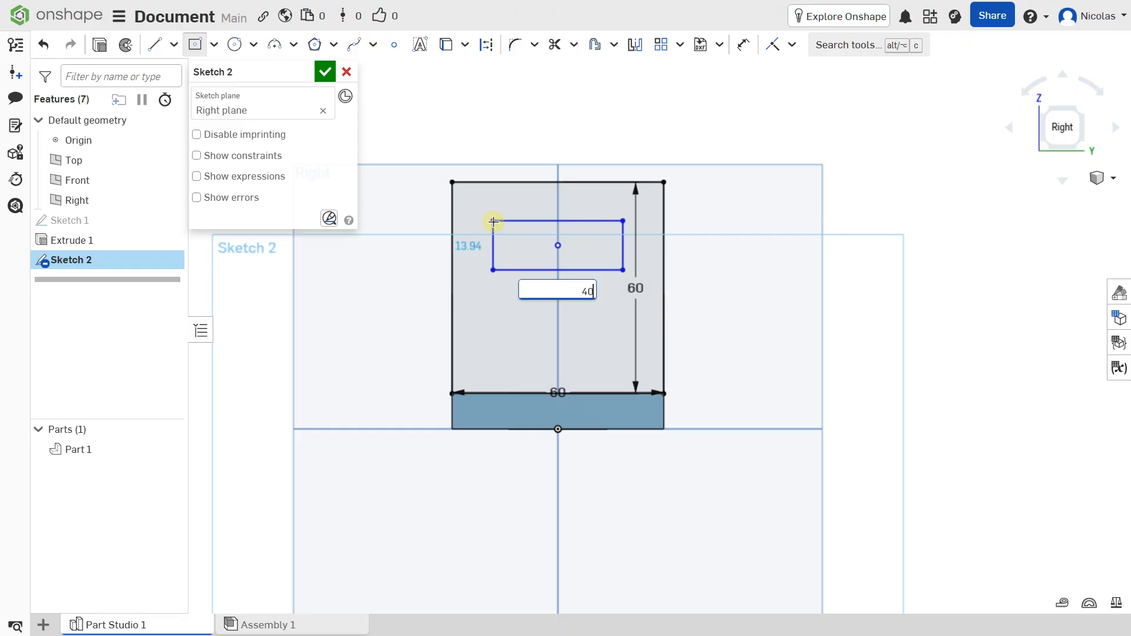
key(Return)
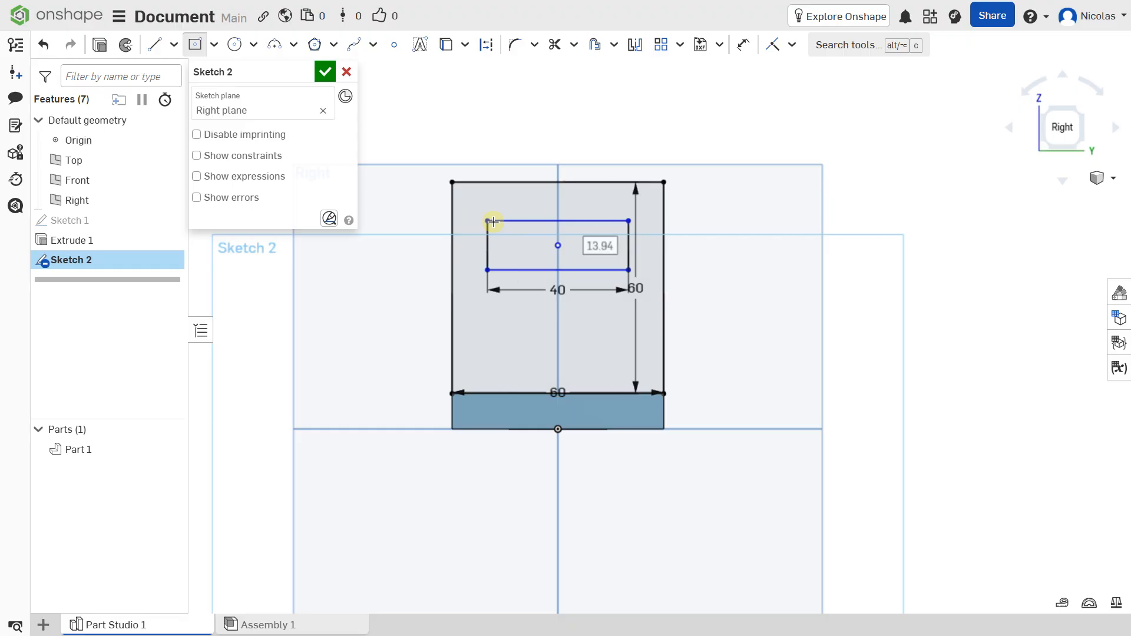
text(12)
key(Return)
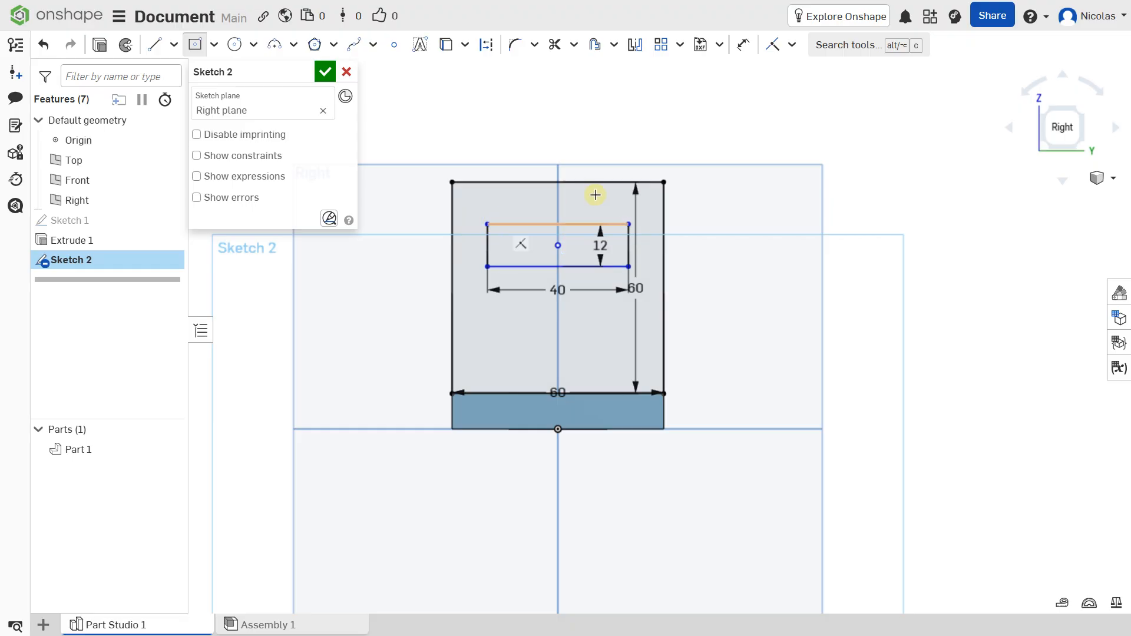
Dimension the small rectangle's center 16 mm below the square's upper edge and accept the sketch
click(743, 46)
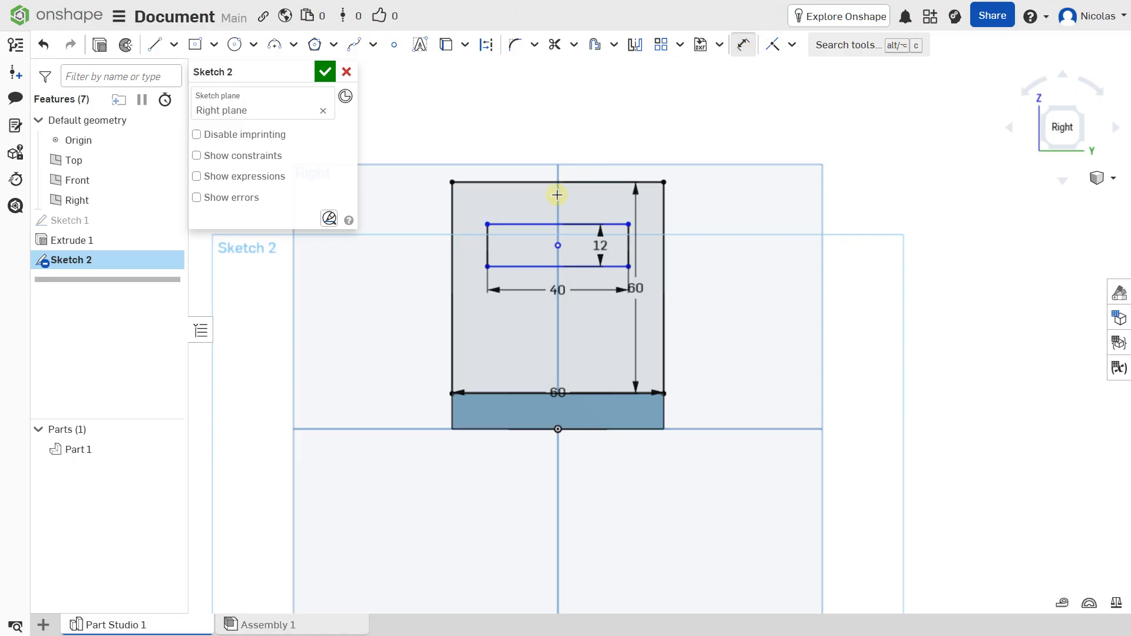
click(556, 246)
click(561, 181)
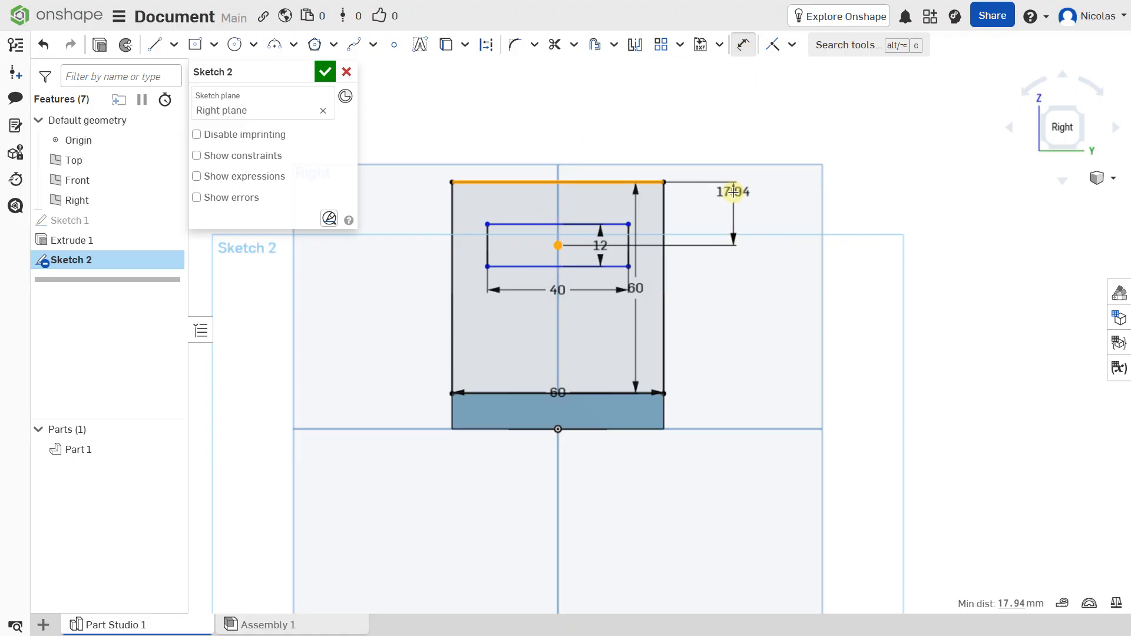
click(734, 193)
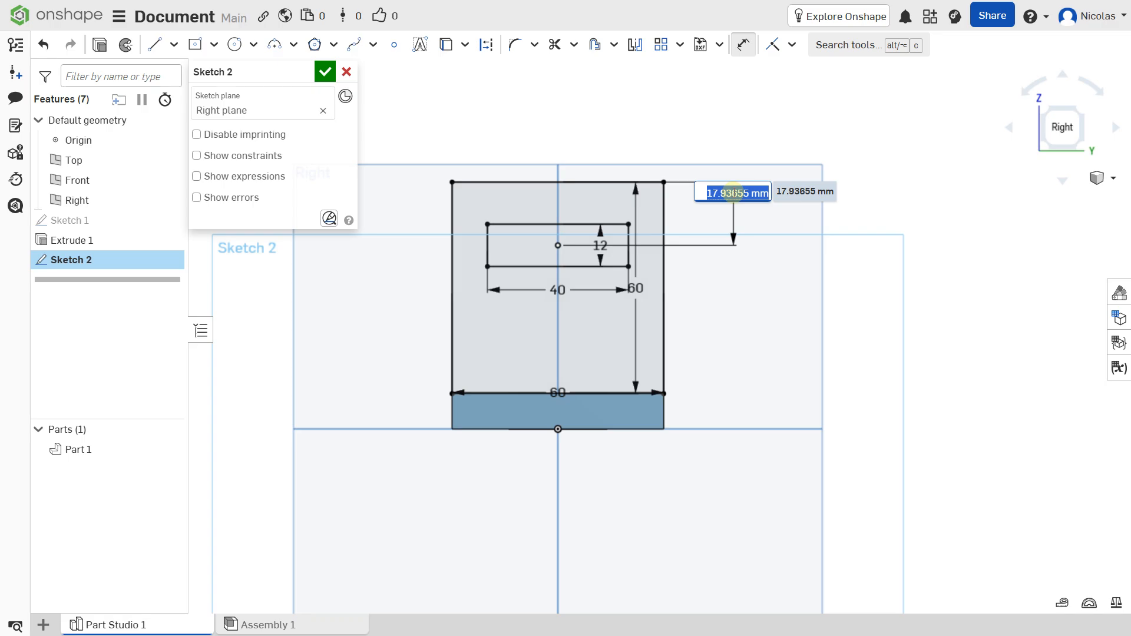
text(16)
key(Return)
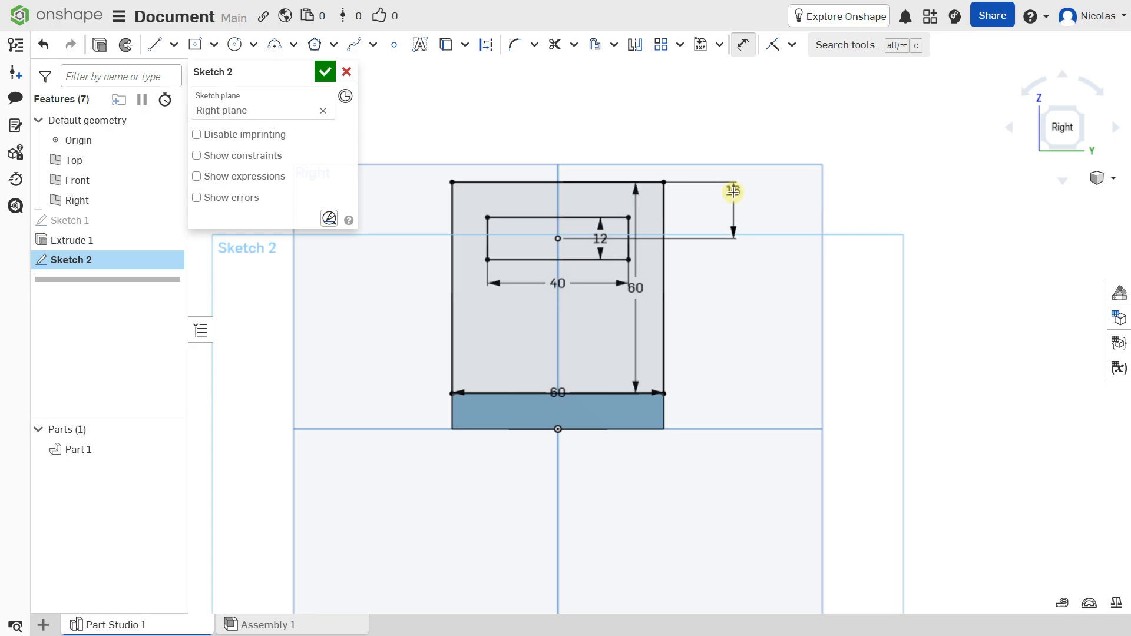
key(shift+7)
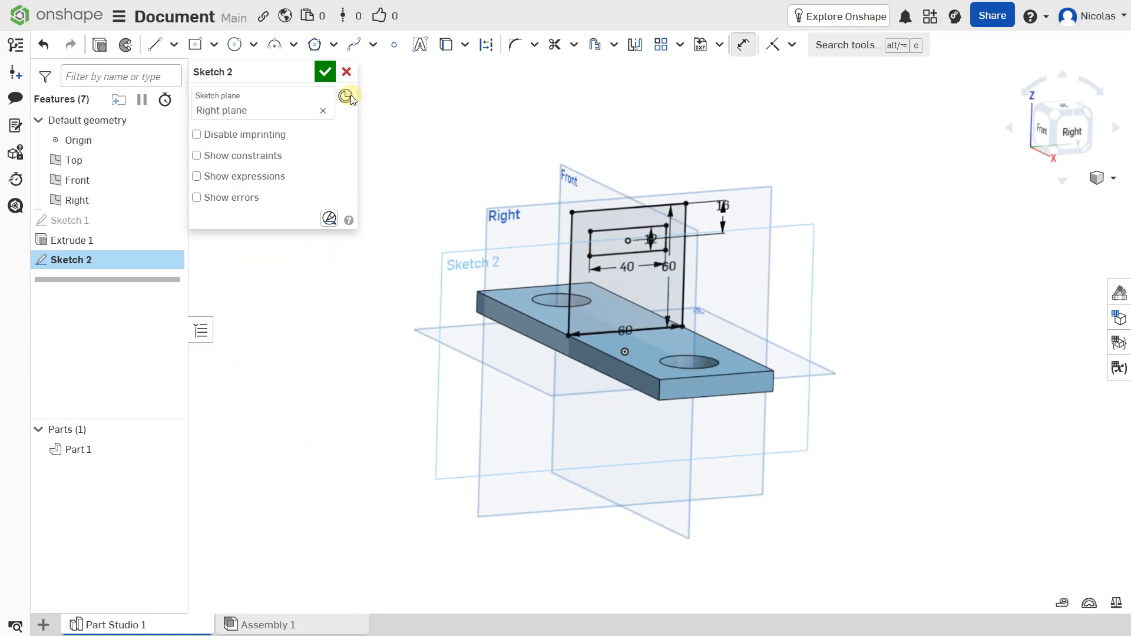
click(322, 67)
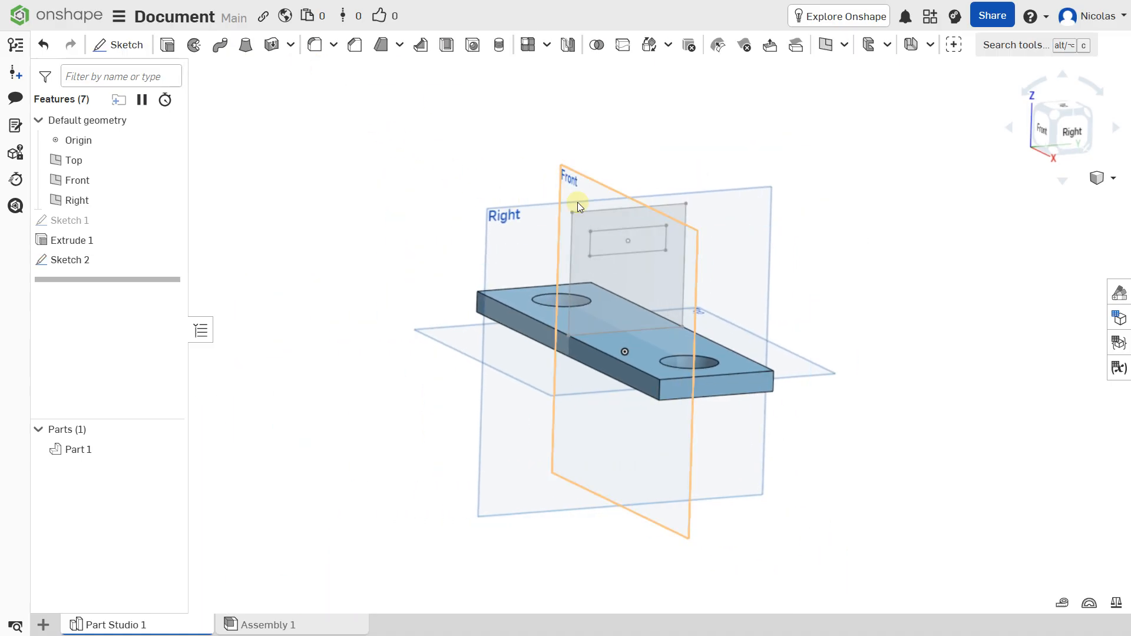
Extrude the square region around the small rectangle as a symmetric blind addition to the plate, with a depth equal to the plate's thickness
click(617, 284)
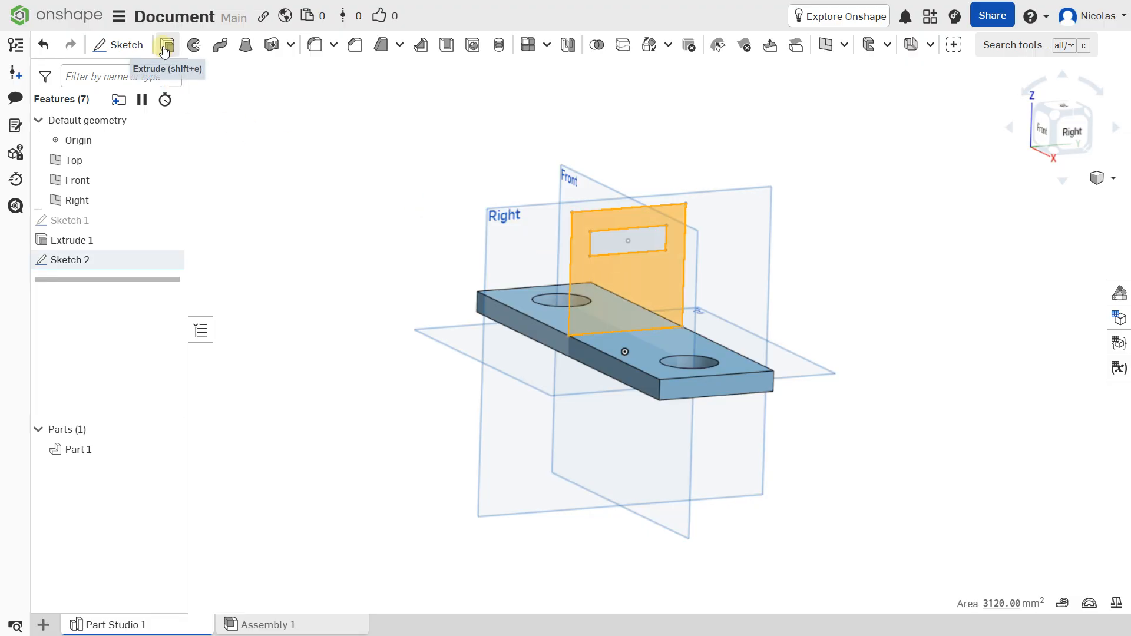
right_drag(524, 278, 549, 280)
scroll(550, 281, up, 3)
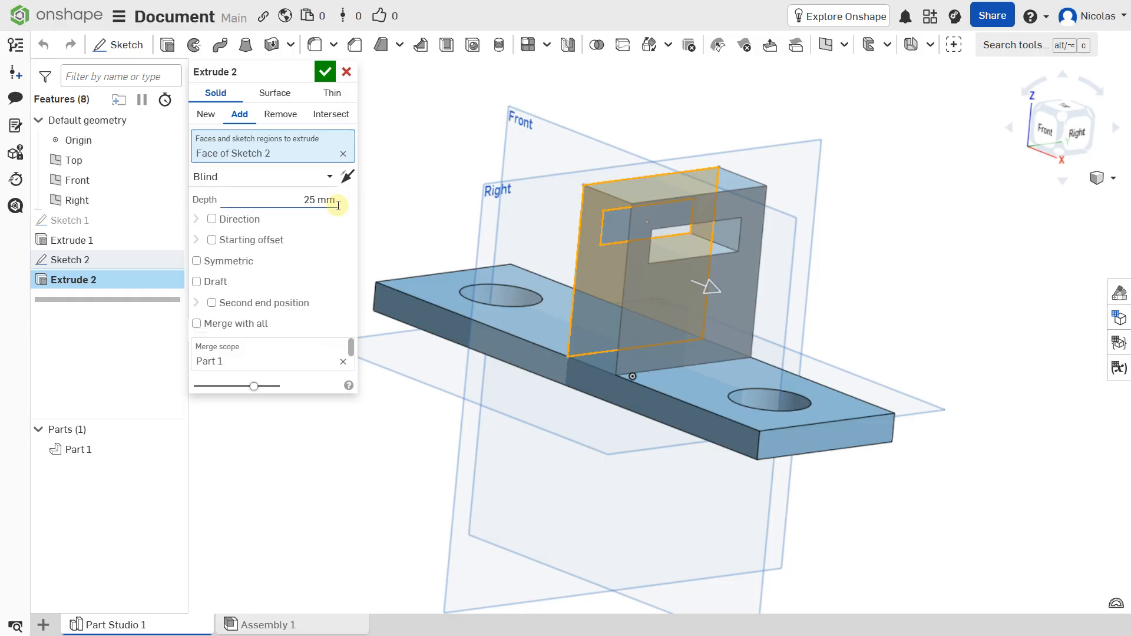
click(221, 261)
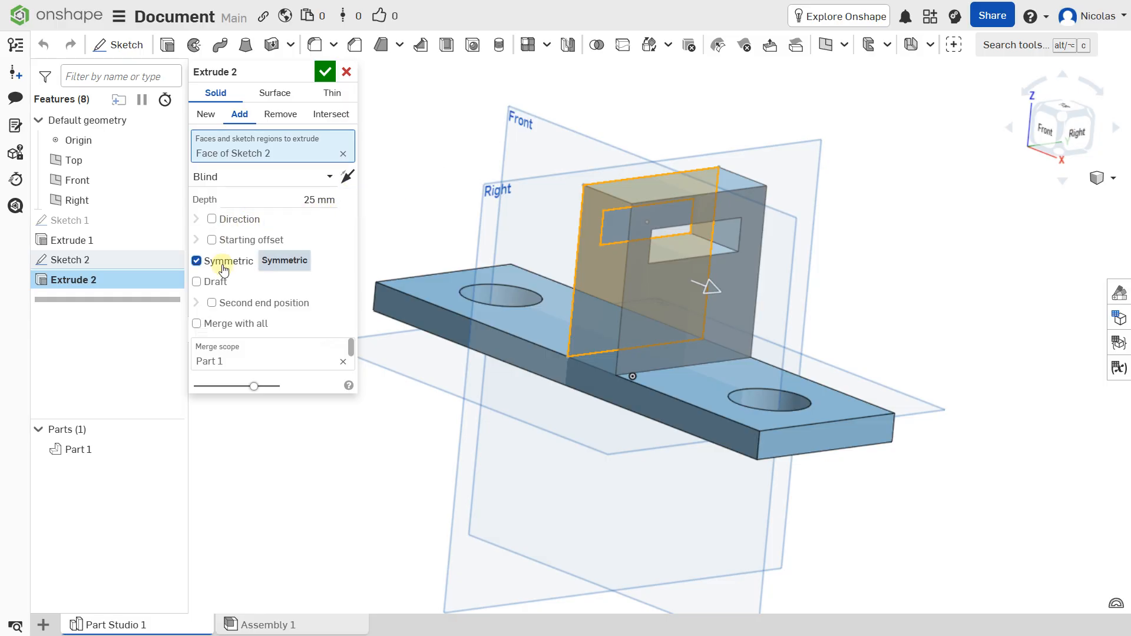
right_drag(532, 320, 570, 323)
click(1051, 131)
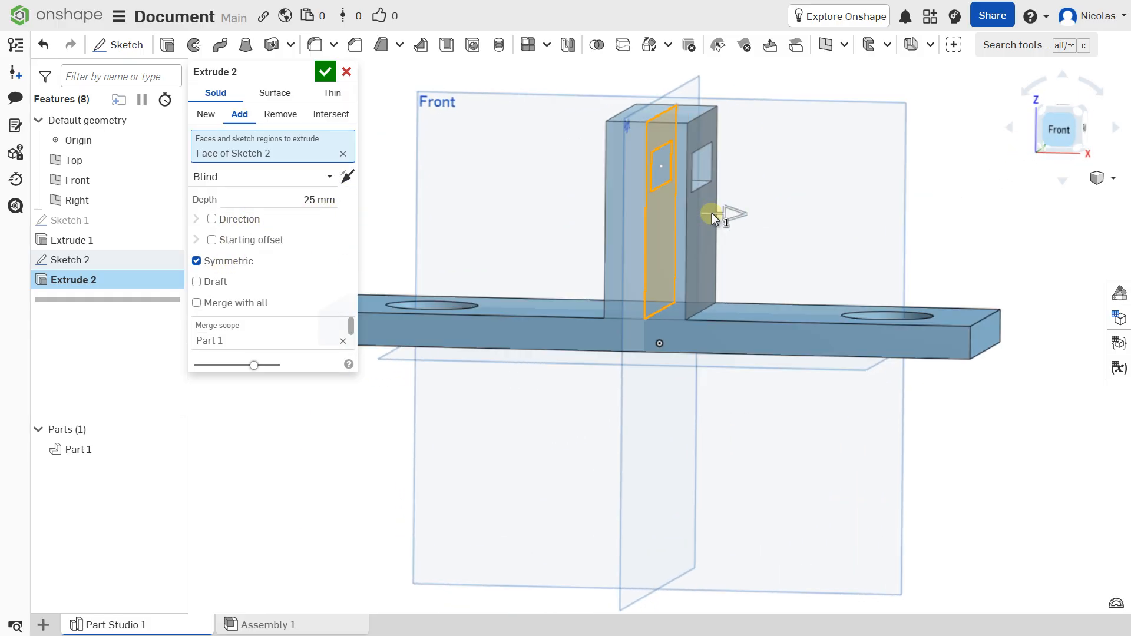
click(325, 199)
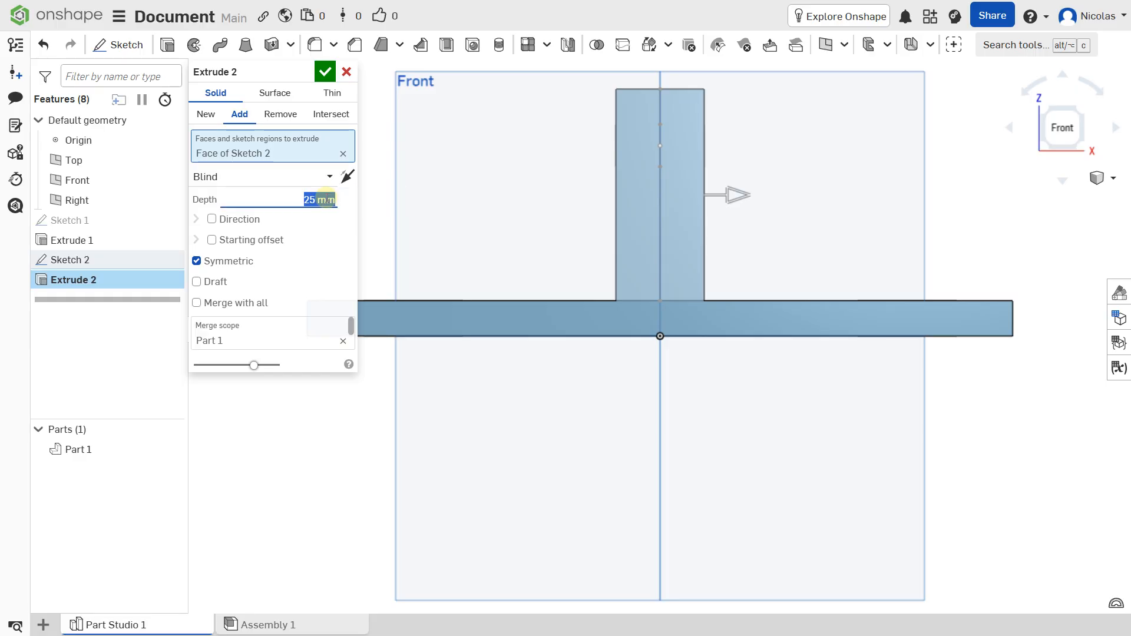
scroll(326, 200, down, 9)
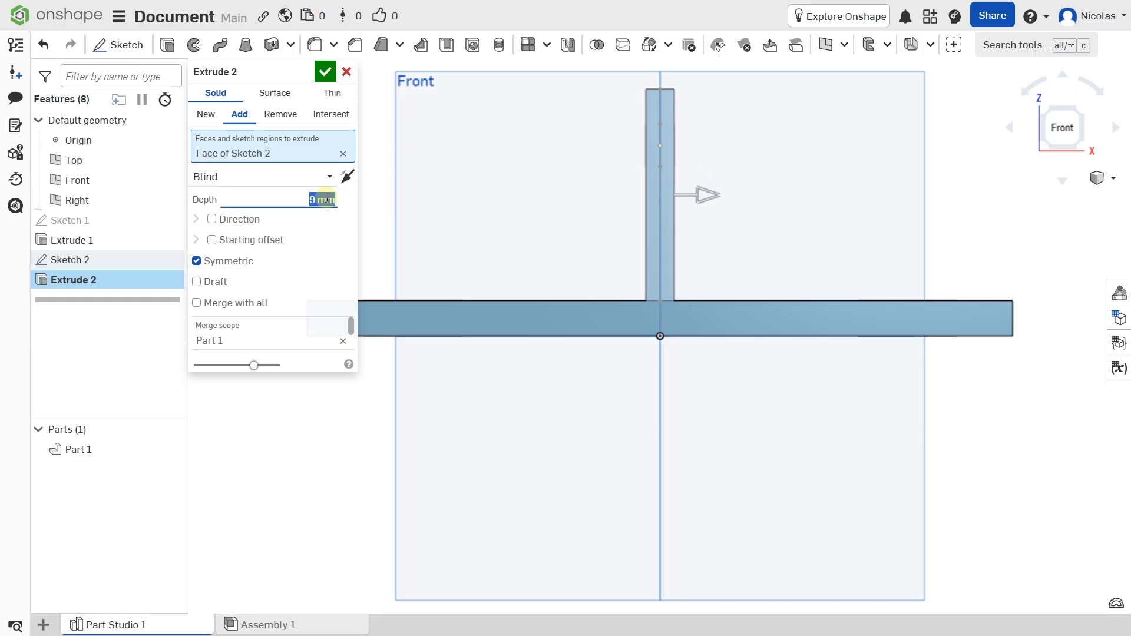
scroll(326, 200, down, 1)
click(321, 76)
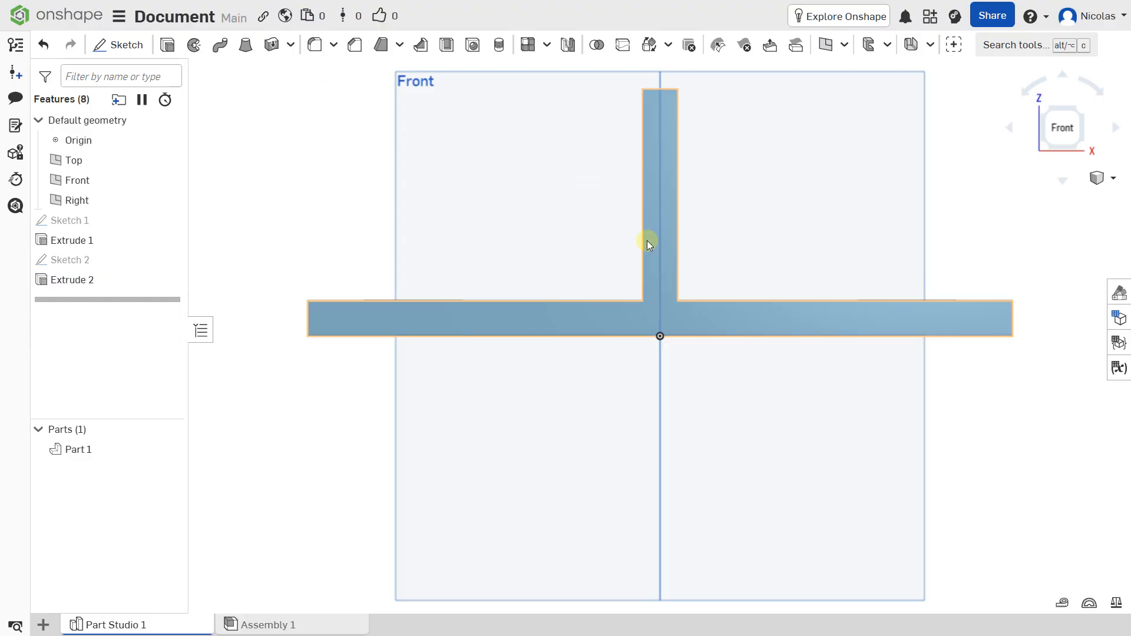
Fillet the four vertical corner edges of the base plate with a radius of 12 mm
key(shift+7)
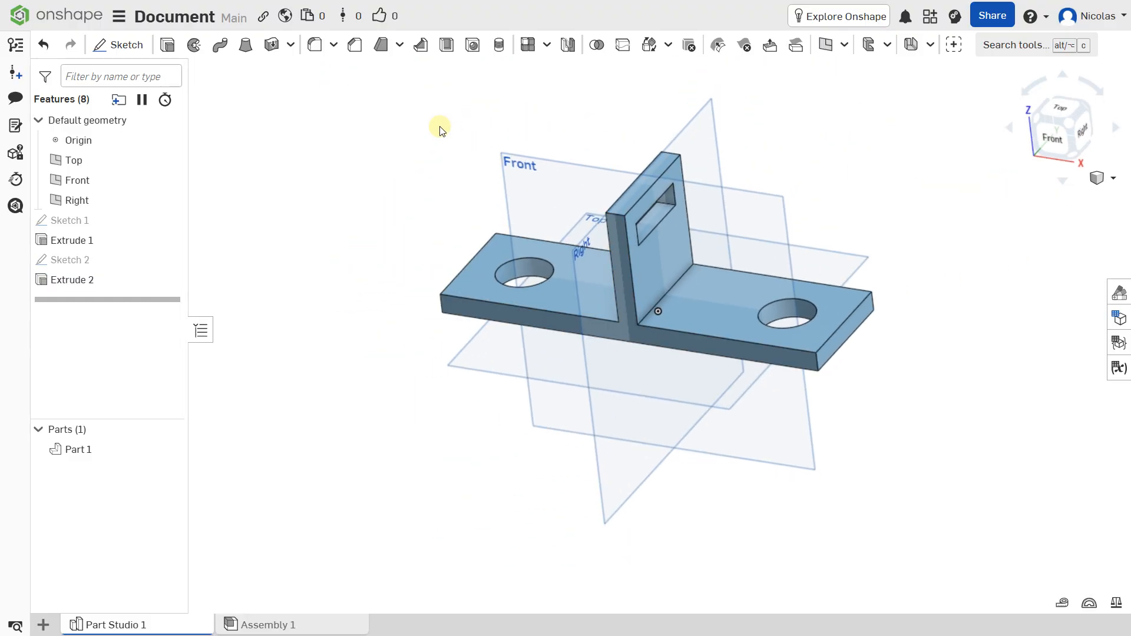
scroll(506, 168, up, 1)
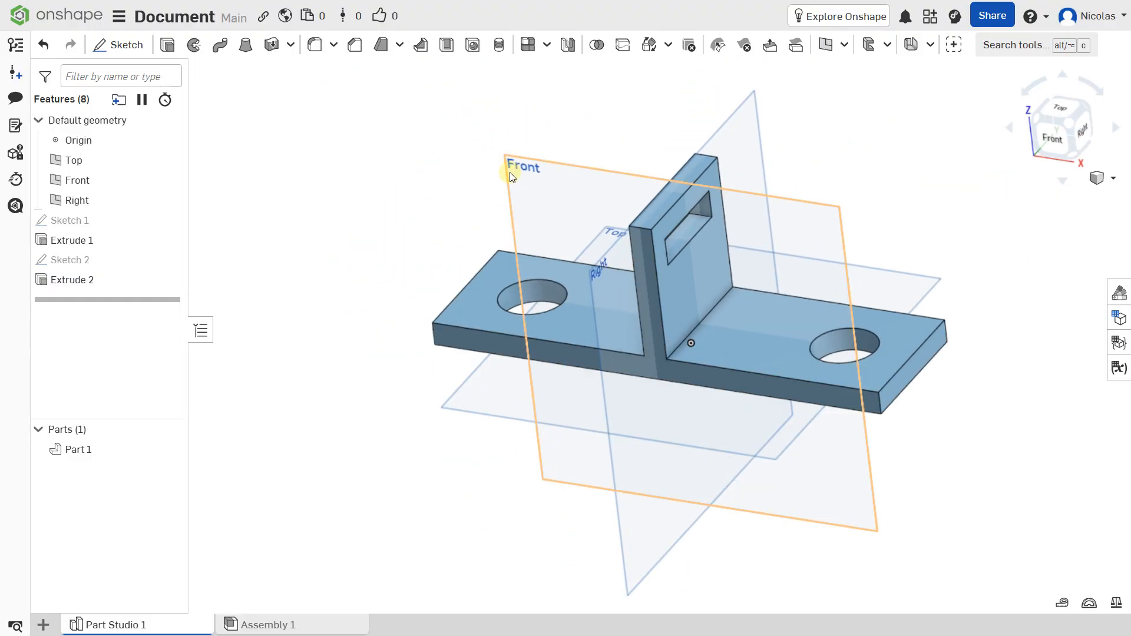
right_drag(508, 171, 499, 171)
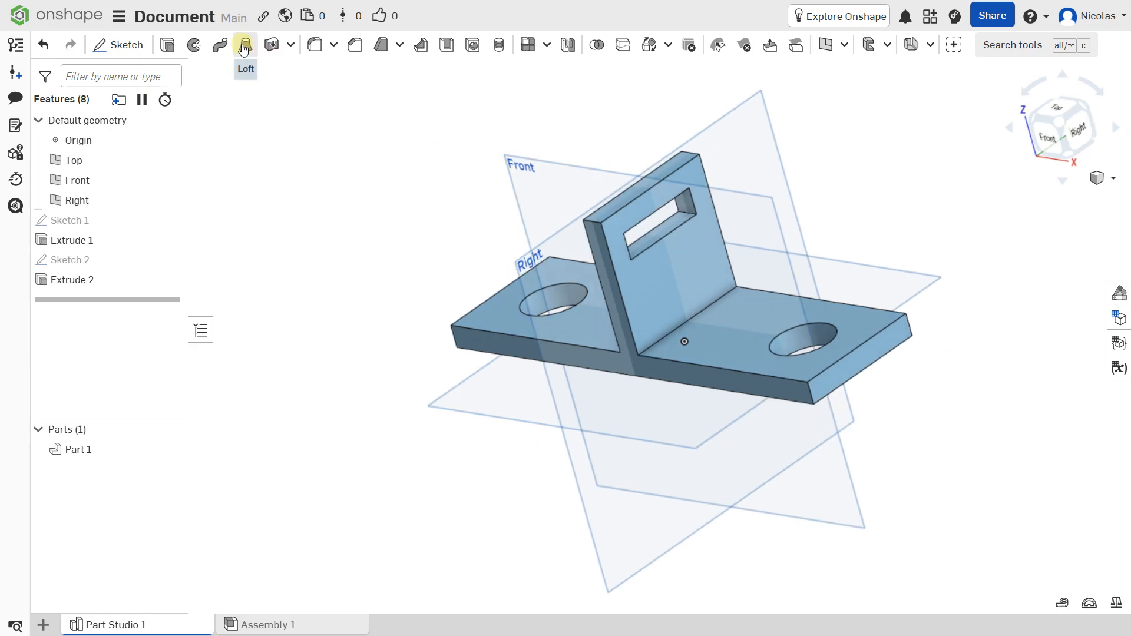
scroll(421, 344, up, 2)
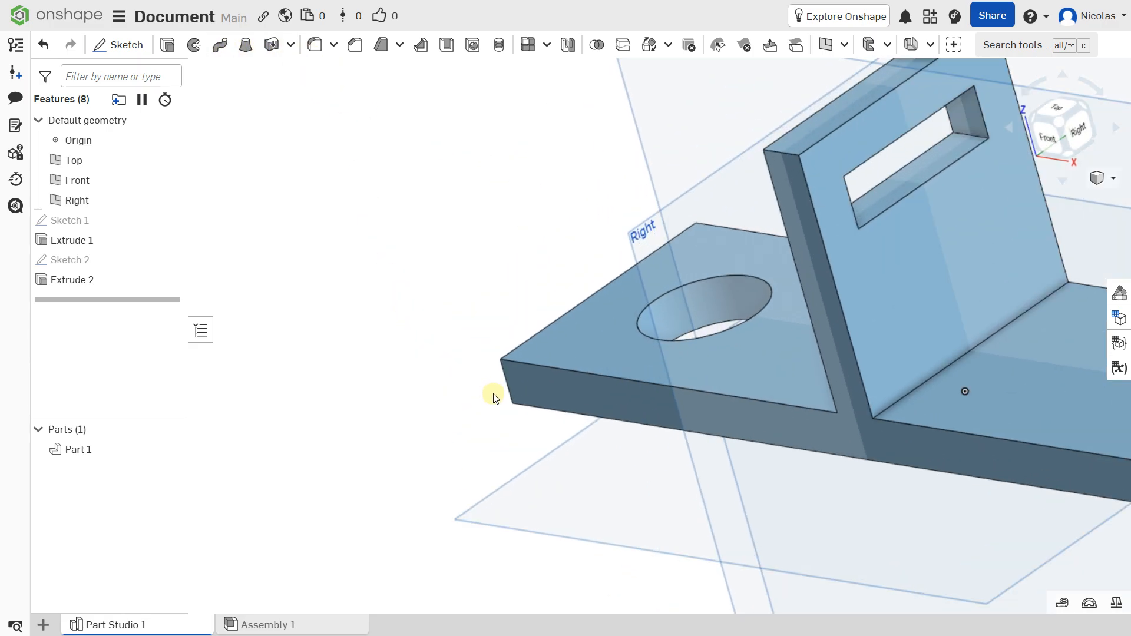
scroll(493, 394, up, 2)
click(519, 354)
scroll(639, 334, down, 4)
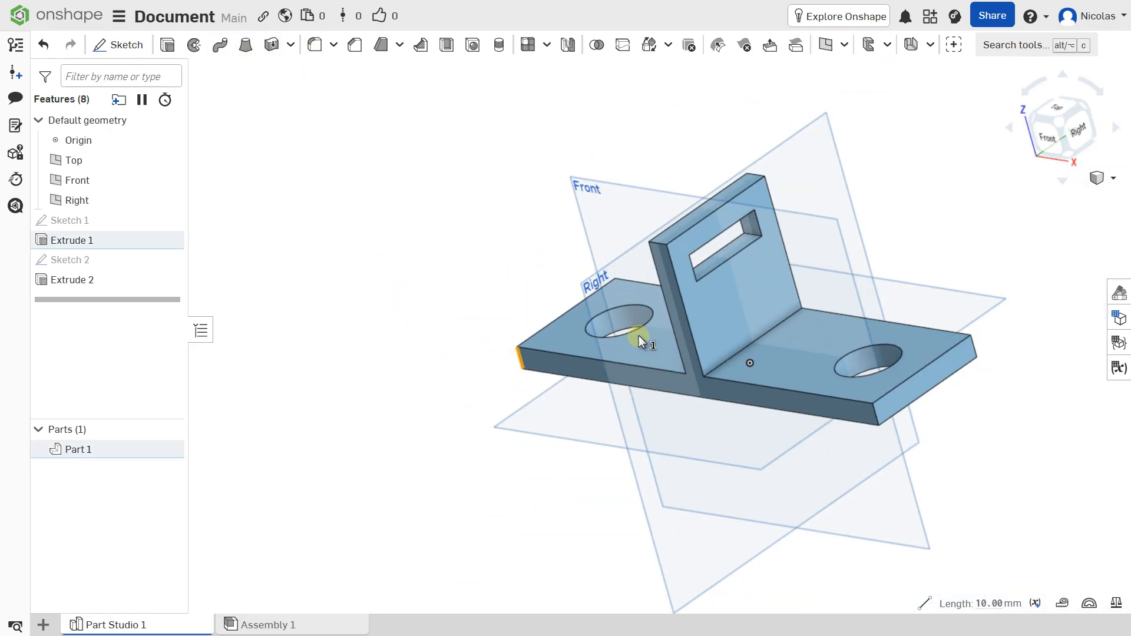
scroll(626, 361, up, 5)
scroll(625, 361, up, 3)
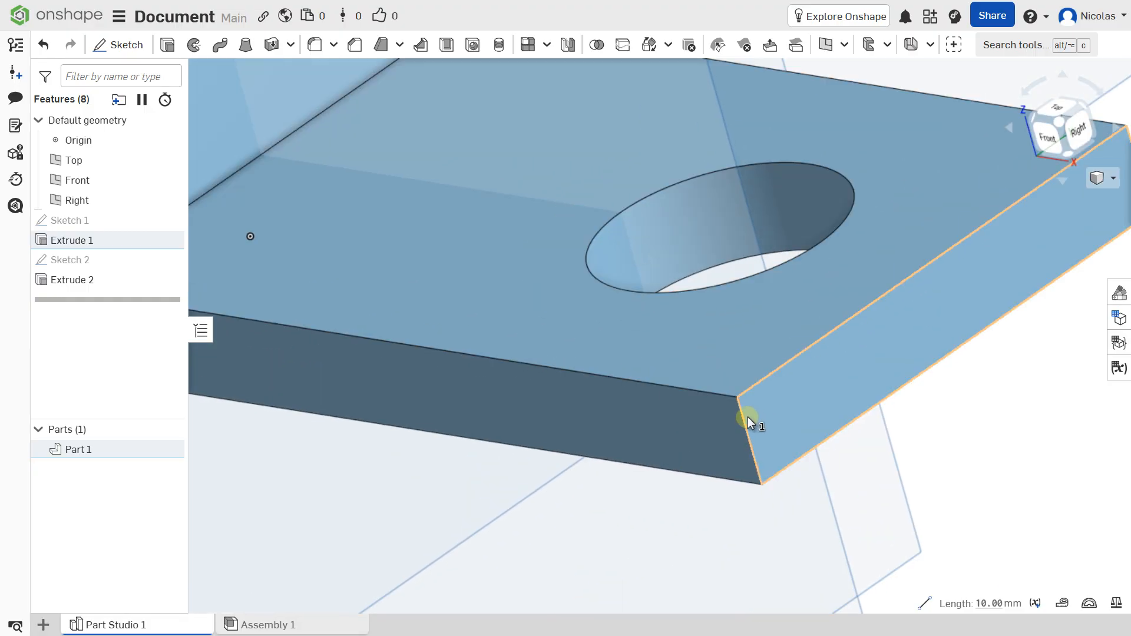
click(743, 415)
scroll(744, 415, down, 5)
right_drag(854, 301, 556, 479)
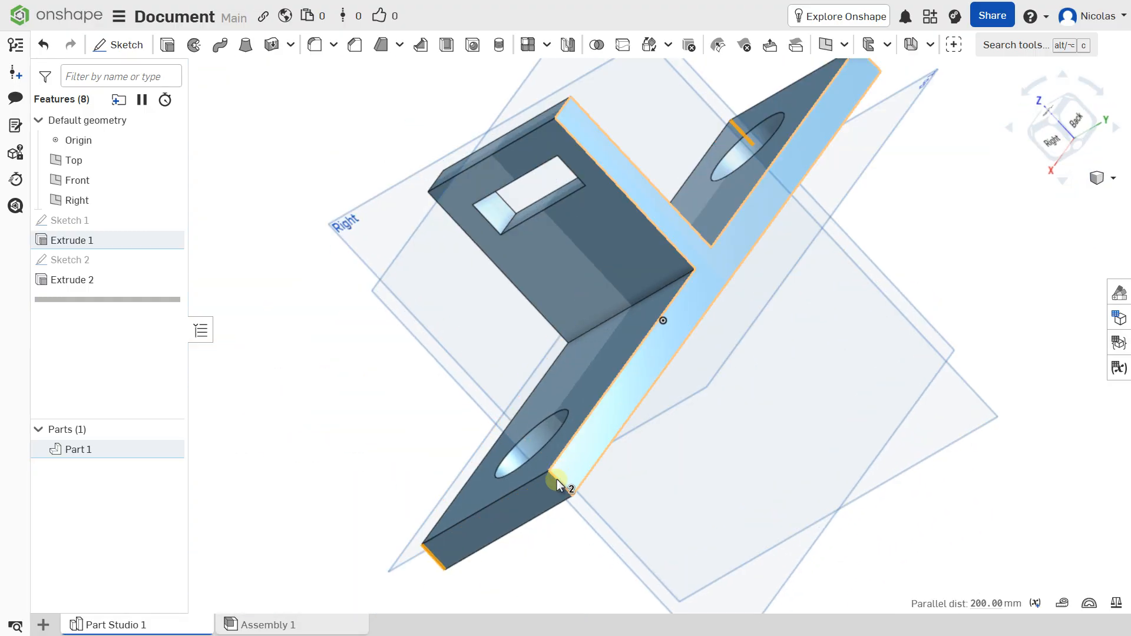
scroll(546, 490, up, 5)
click(548, 486)
scroll(564, 451, down, 5)
right_drag(607, 383, 752, 205)
scroll(635, 310, up, 5)
click(639, 338)
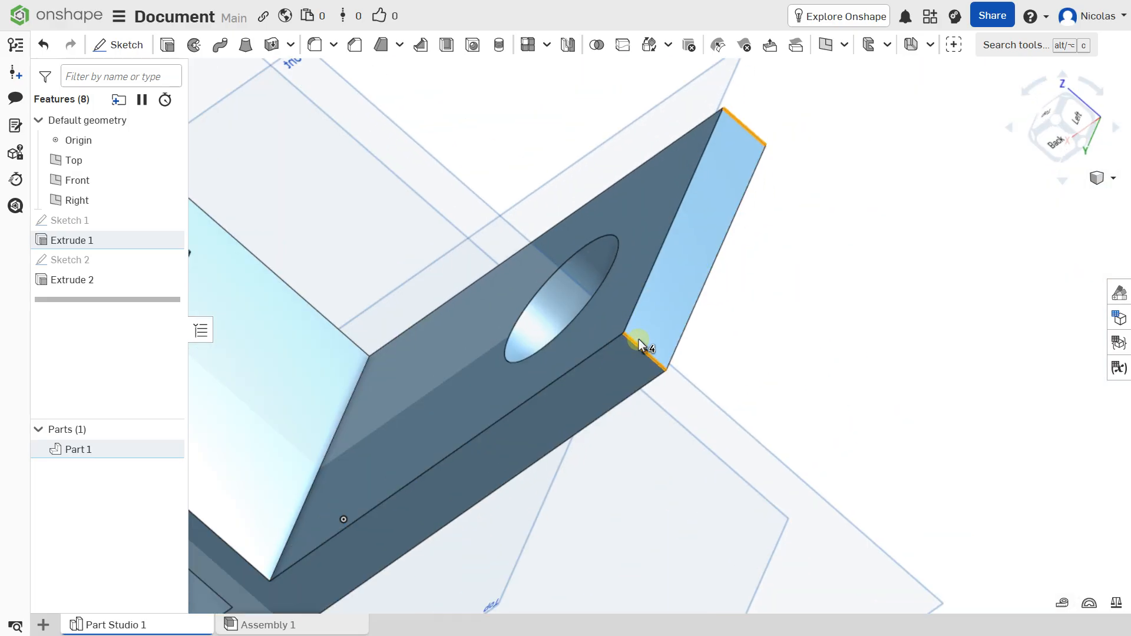
scroll(638, 338, down, 5)
right_drag(575, 326, 691, 323)
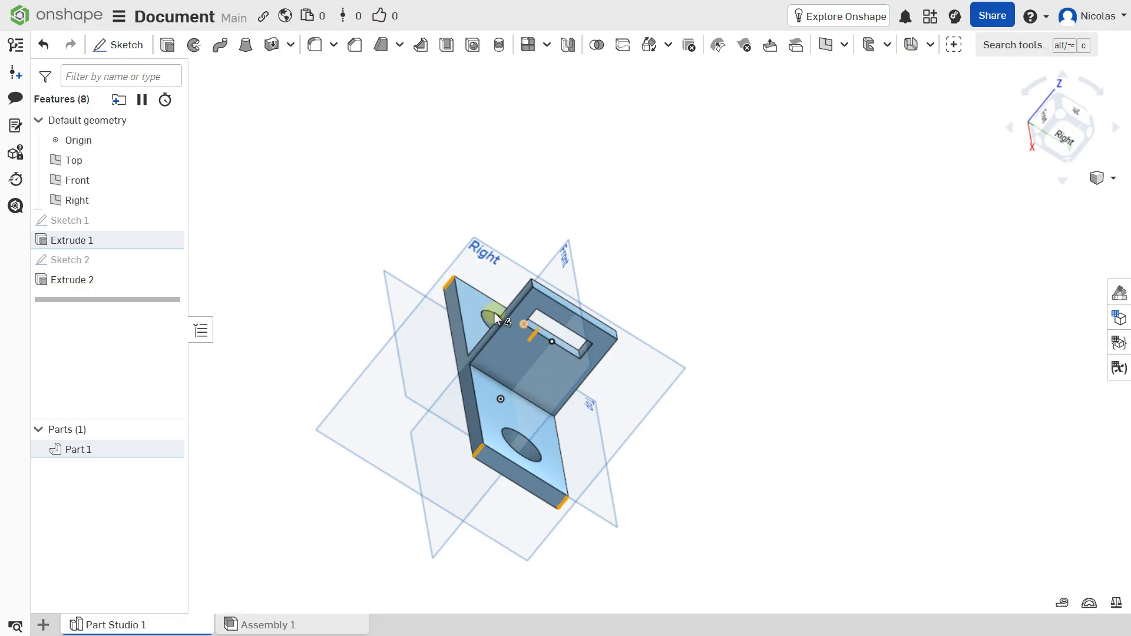
right_drag(494, 312, 366, 165)
click(314, 45)
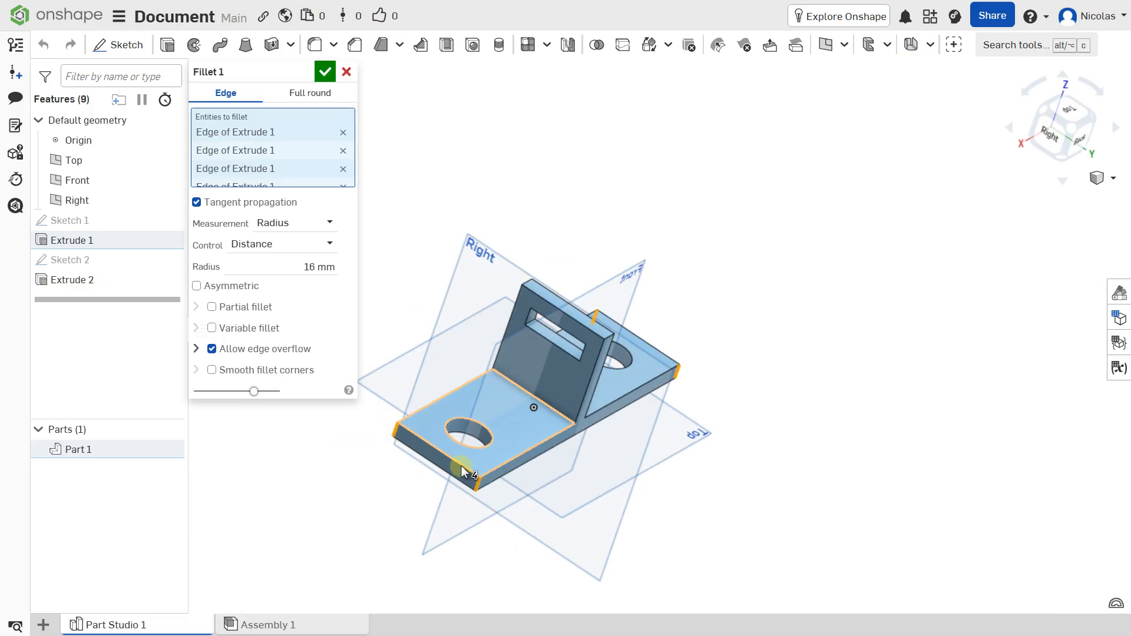
scroll(450, 415, up, 4)
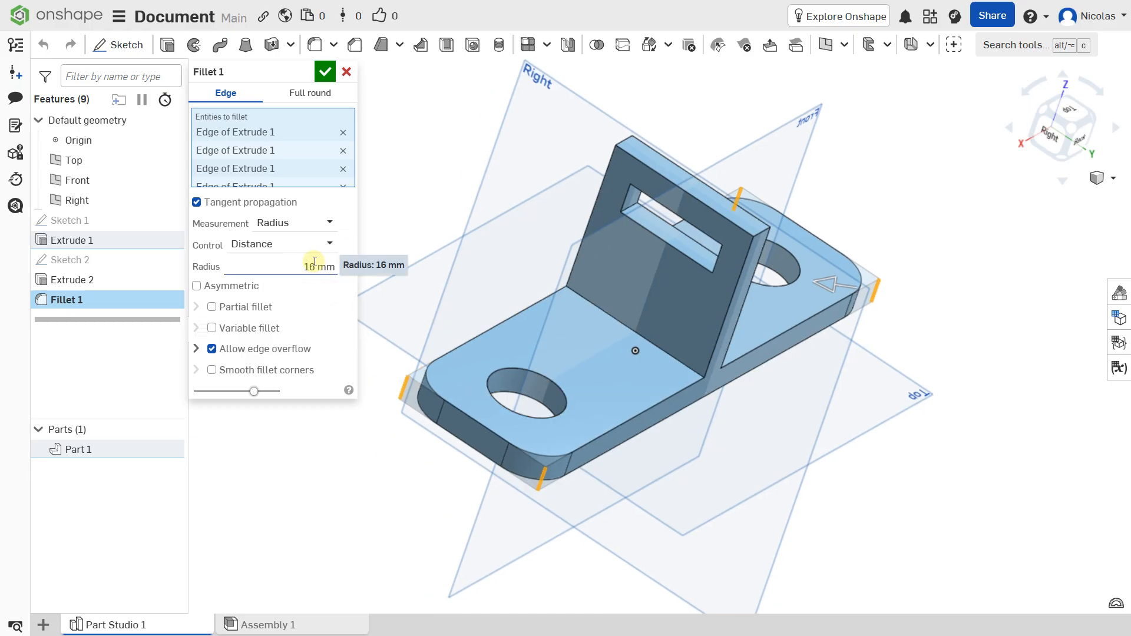
click(314, 265)
text(12)
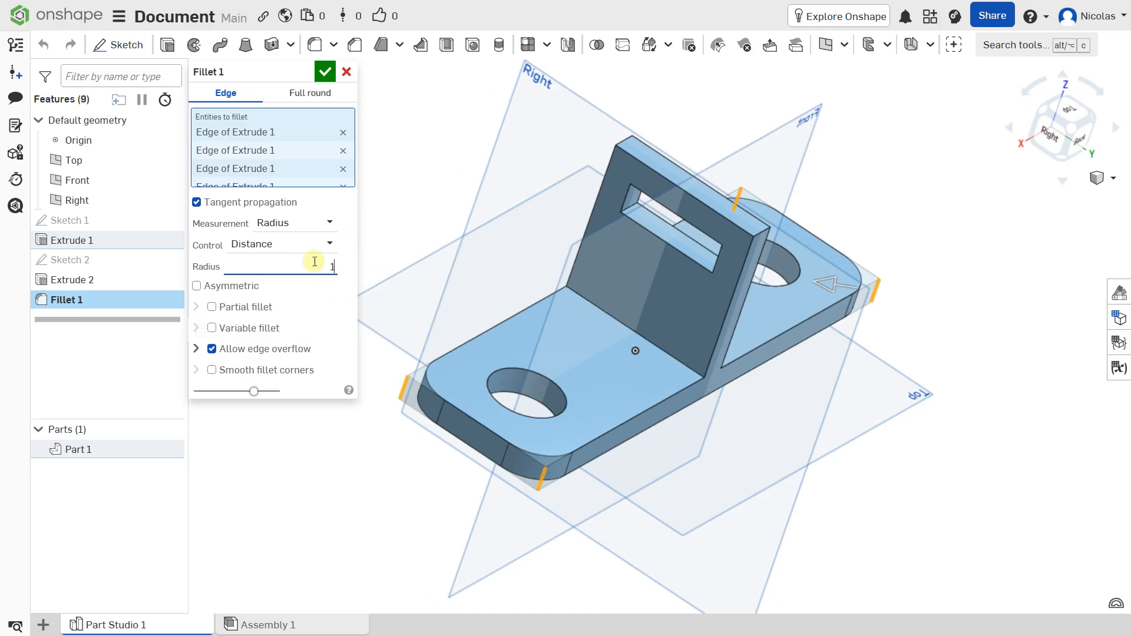
key(Return)
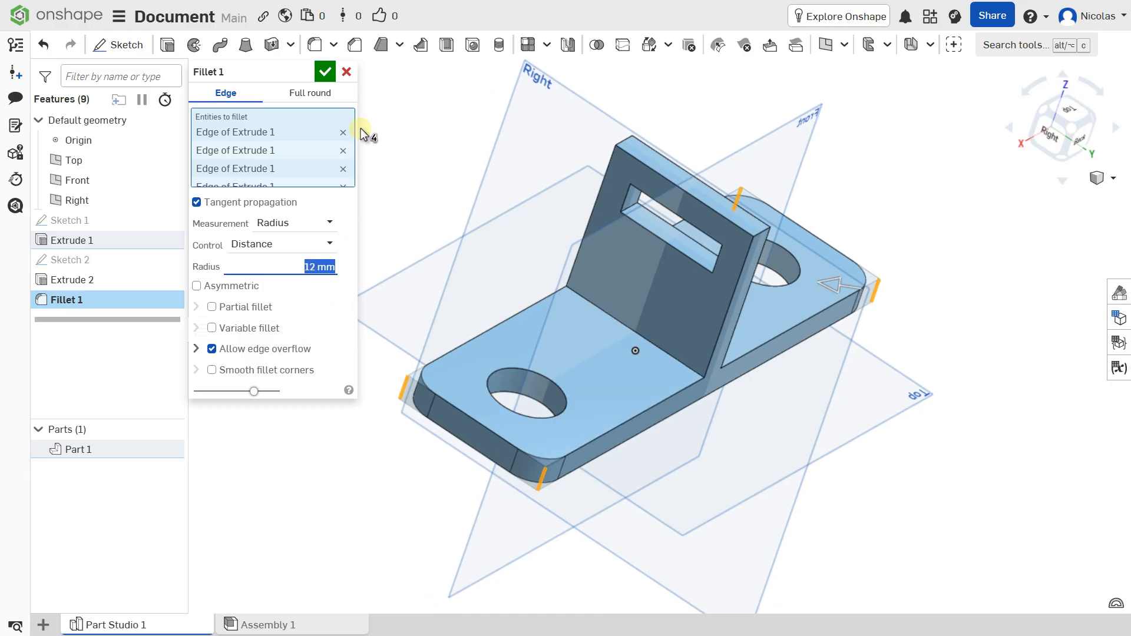
click(325, 71)
Chamfer the two short upper end edges of the upright wall with an equal distance of 6 mm
right_drag(470, 144, 460, 147)
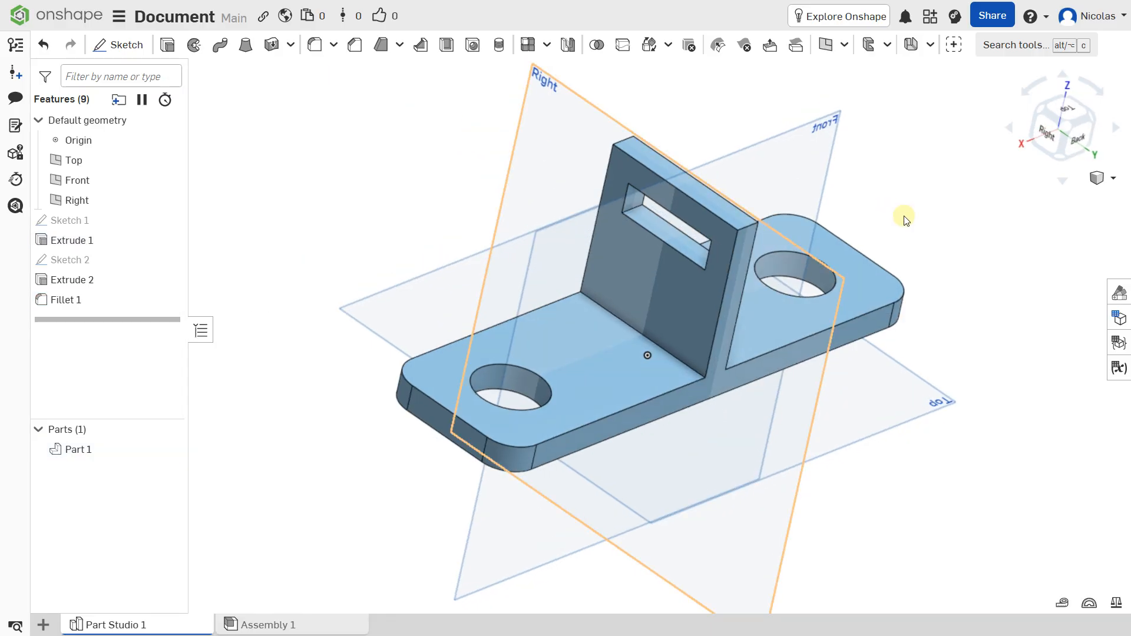
mouse_move(790, 313)
right_down()
mouse_move(773, 311)
mouse_move(795, 318)
right_up()
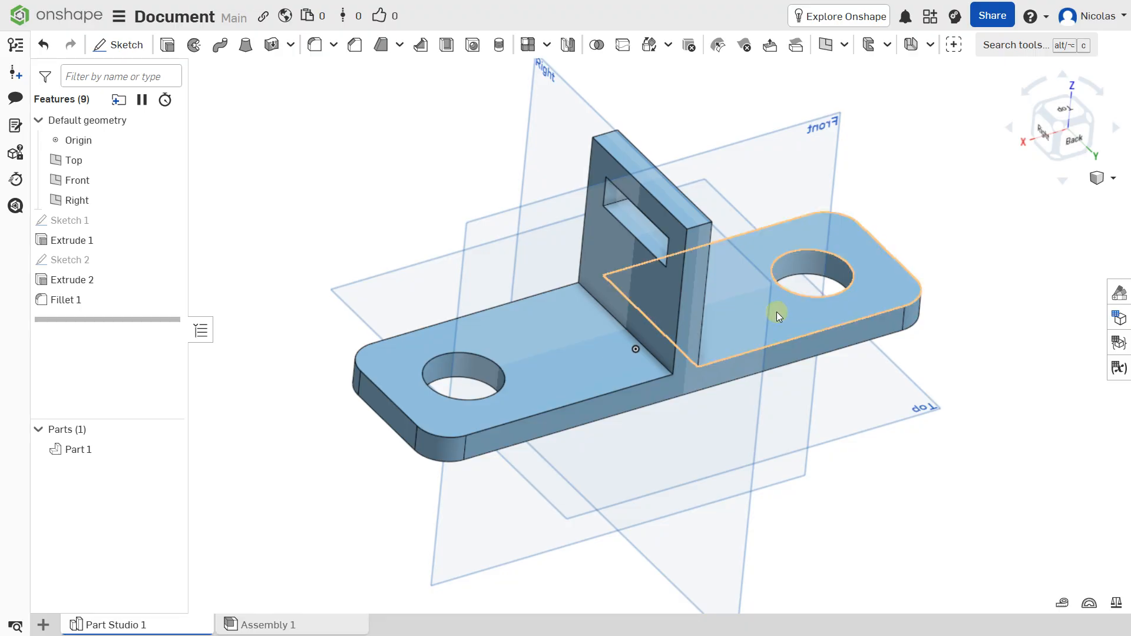
scroll(742, 277, down, 3)
scroll(704, 230, up, 6)
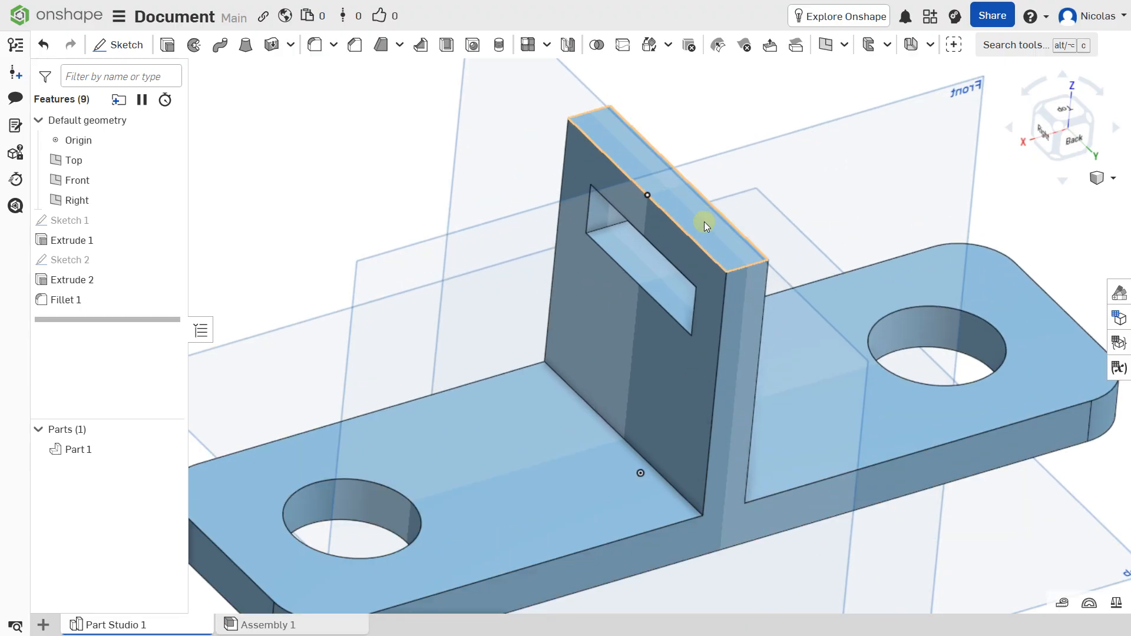
click(579, 114)
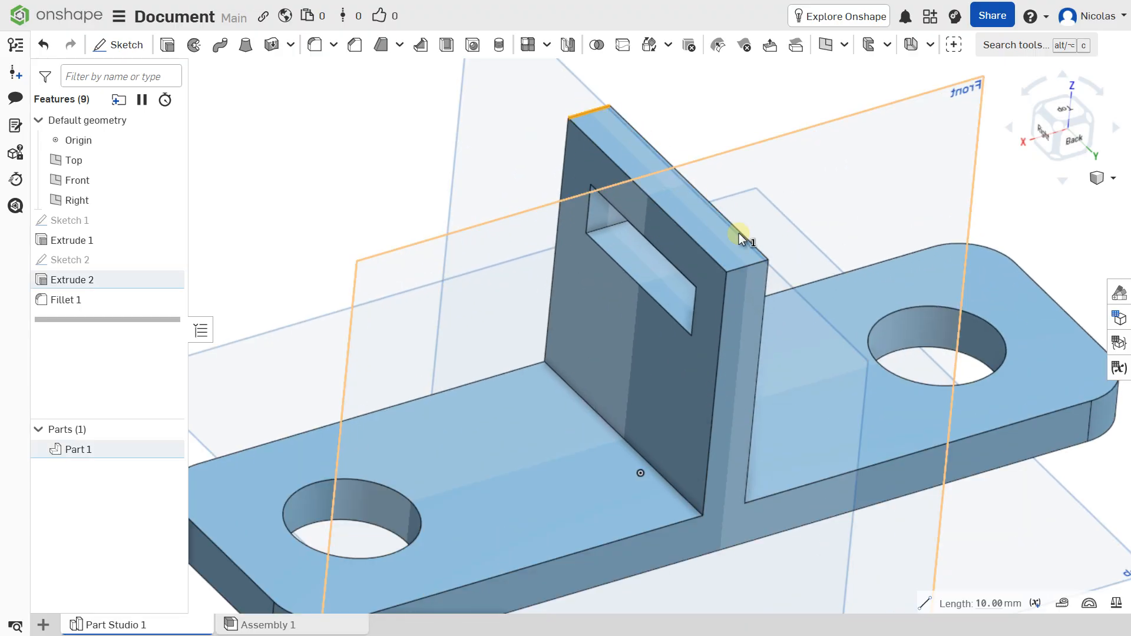
click(738, 265)
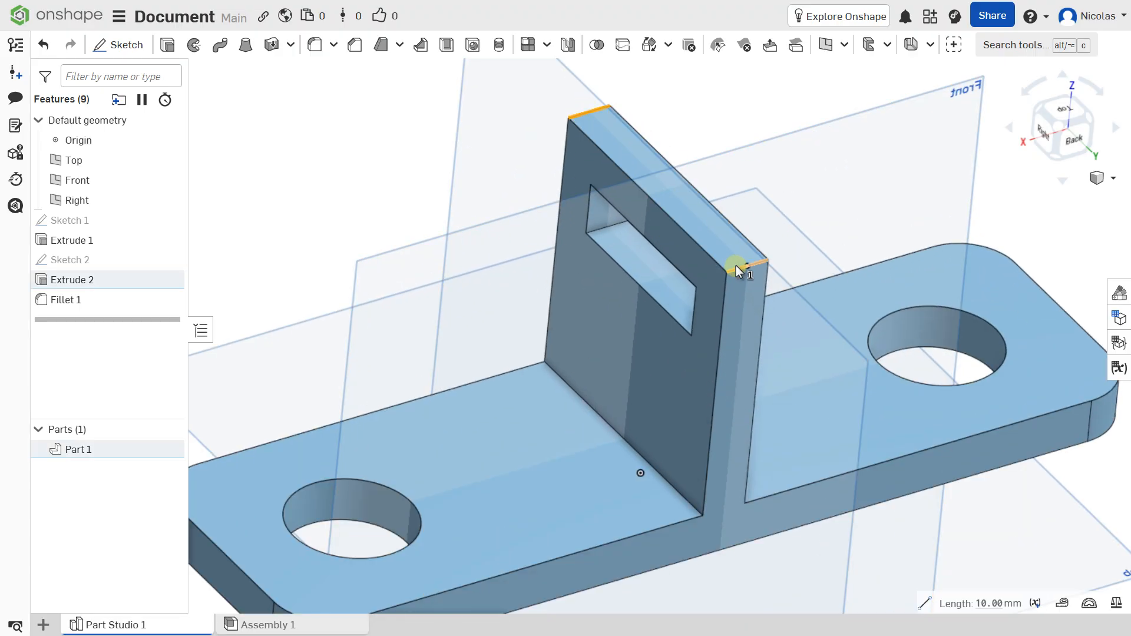
click(355, 52)
click(310, 212)
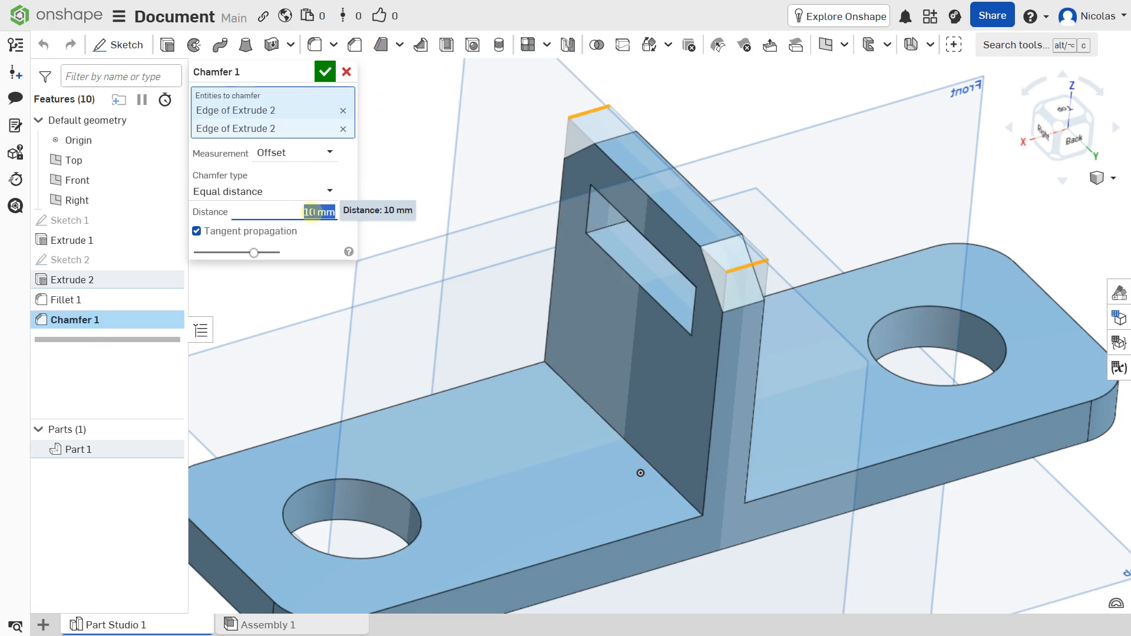
text(6)
key(Return)
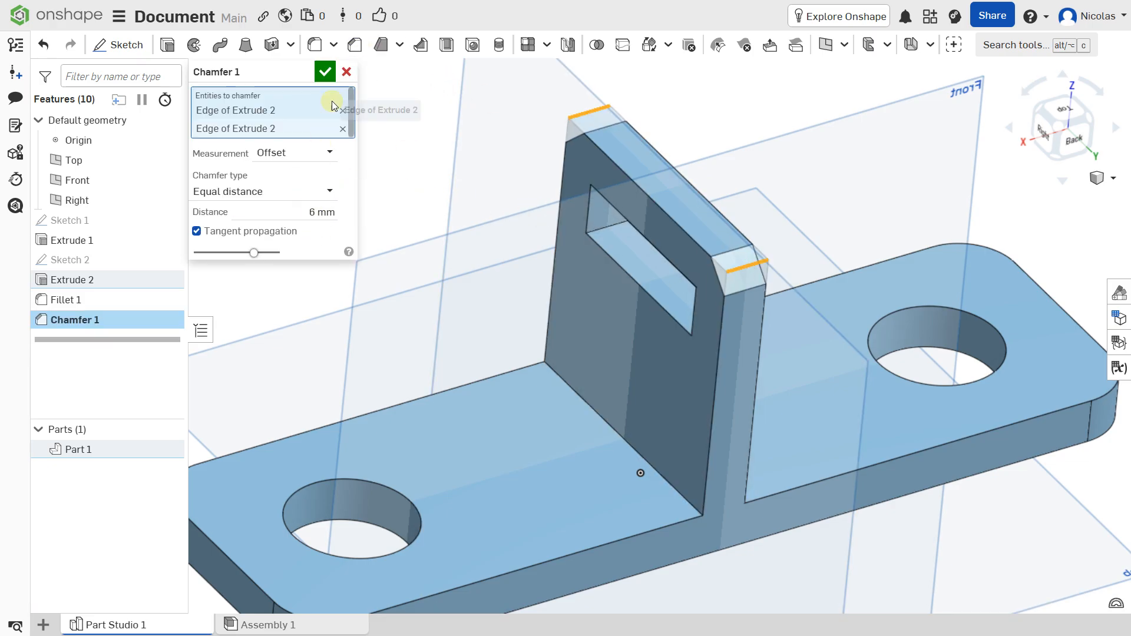
click(325, 72)
Hide the origin and the Top, Front and Right default planes
scroll(379, 232, down, 5)
right_drag(411, 217, 486, 285)
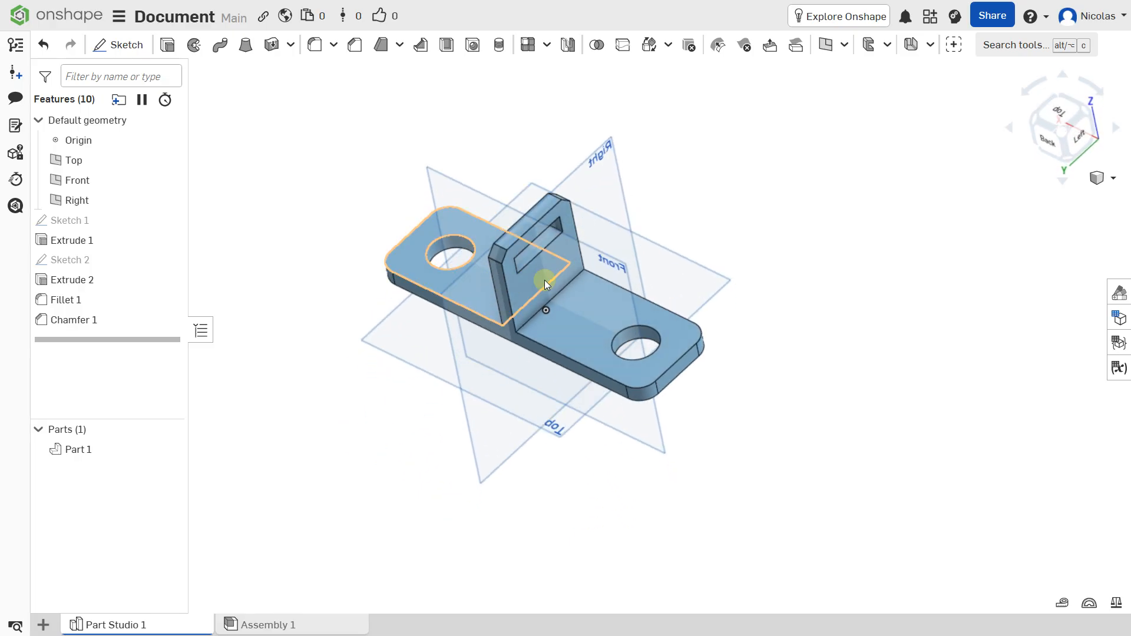
middle_drag(544, 281, 633, 277)
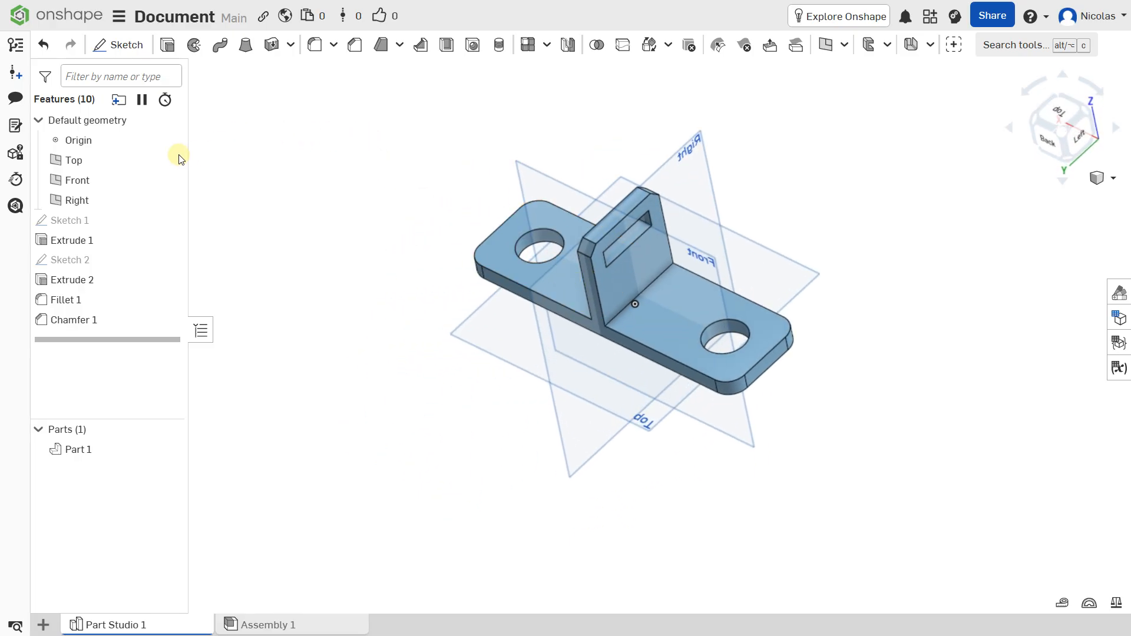
click(56, 140)
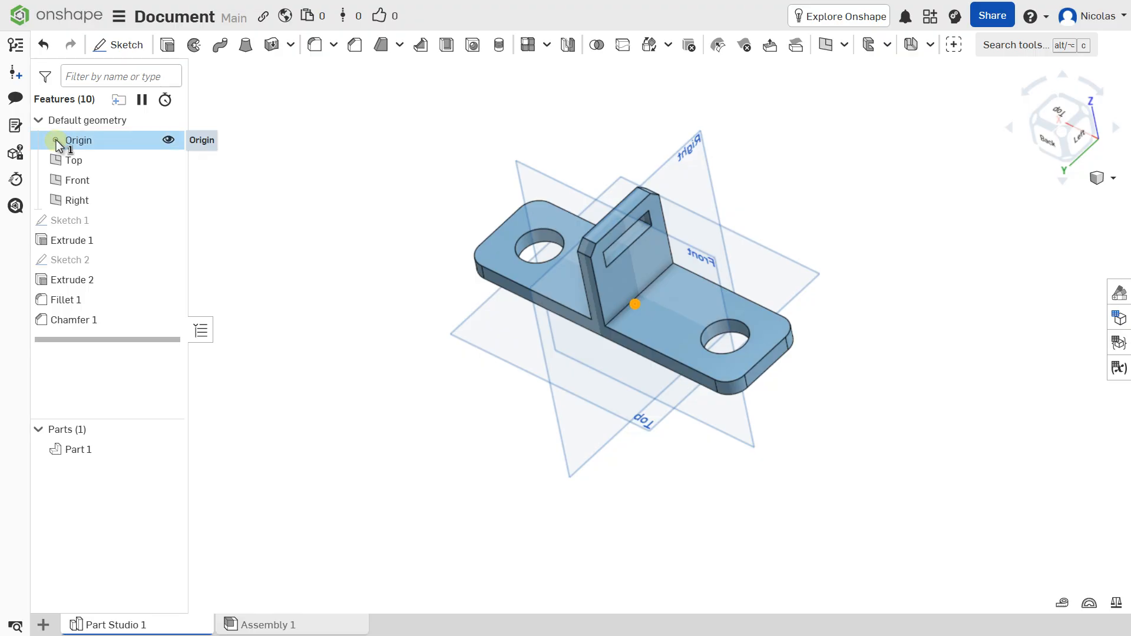
click(168, 140)
click(167, 161)
click(167, 179)
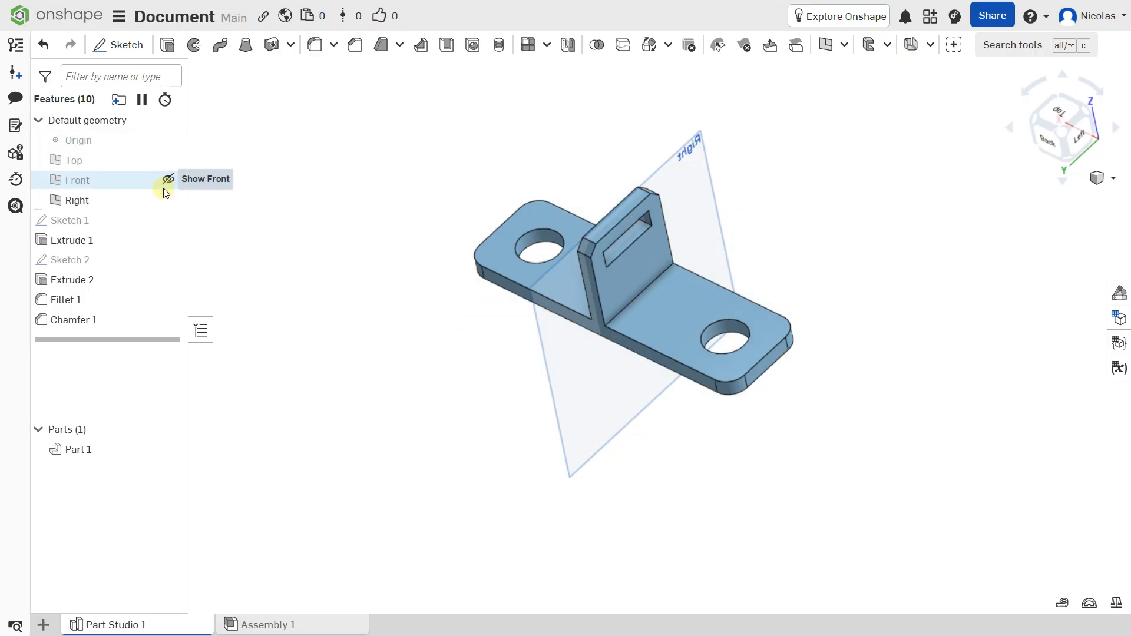
click(167, 199)
scroll(453, 213, up, 2)
right_drag(457, 214, 458, 207)
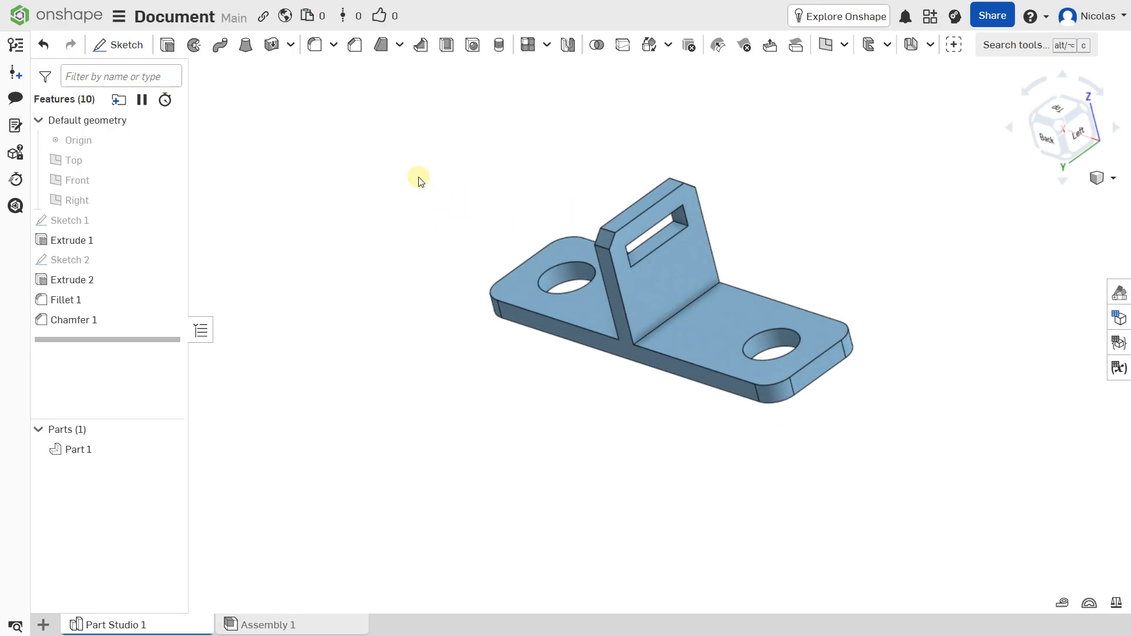
middle_drag(422, 177, 406, 184)
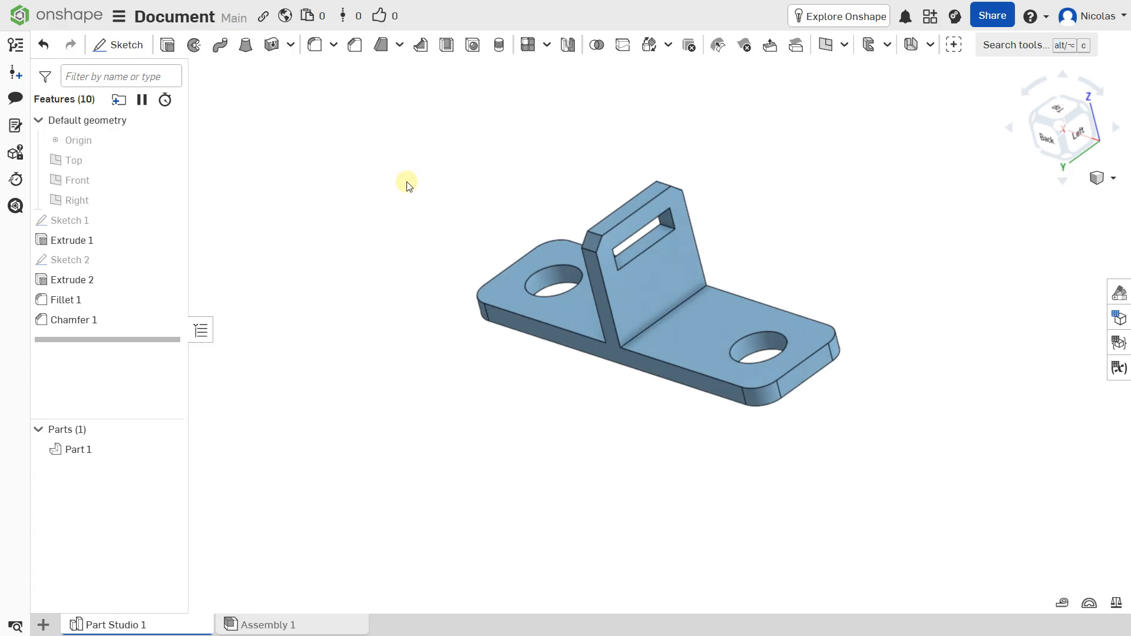
right_drag(465, 263, 500, 306)
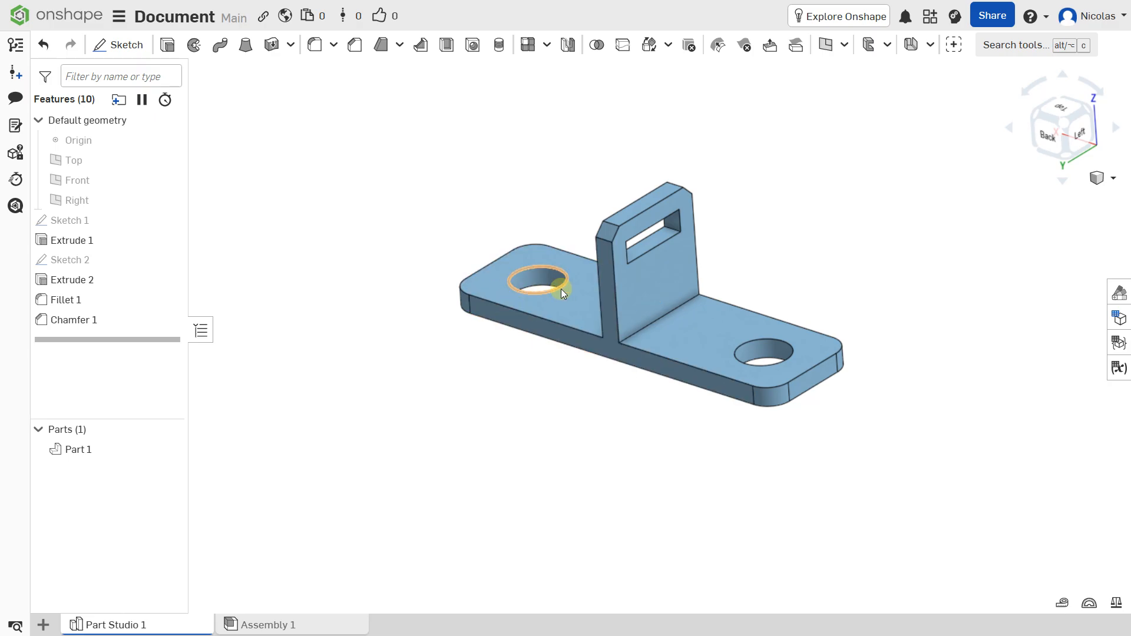
scroll(564, 288, up, 2)
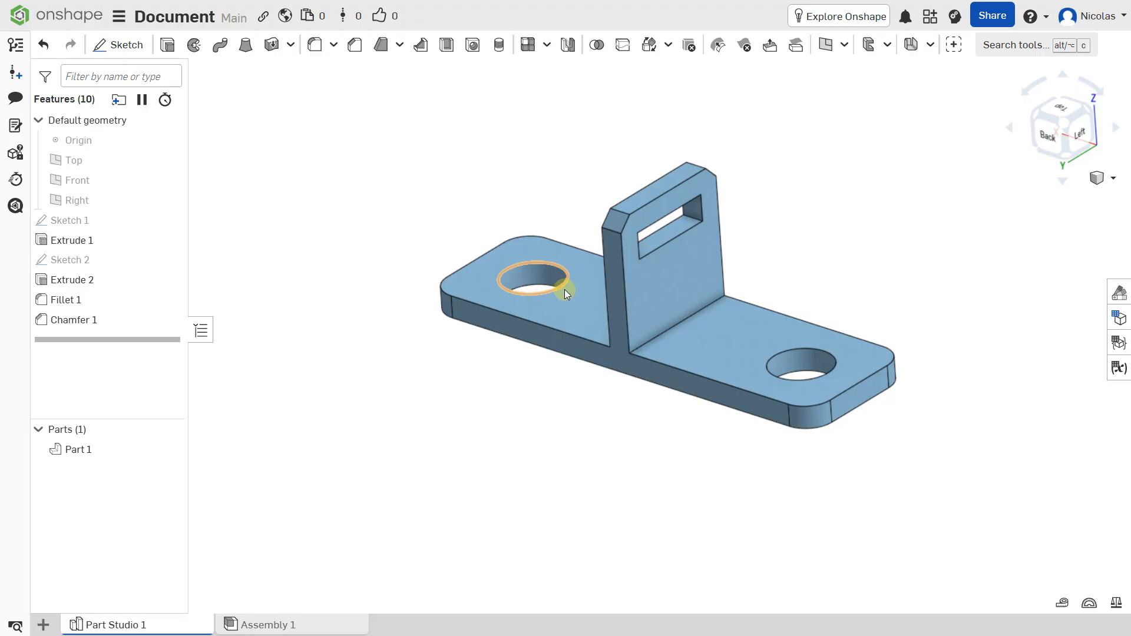